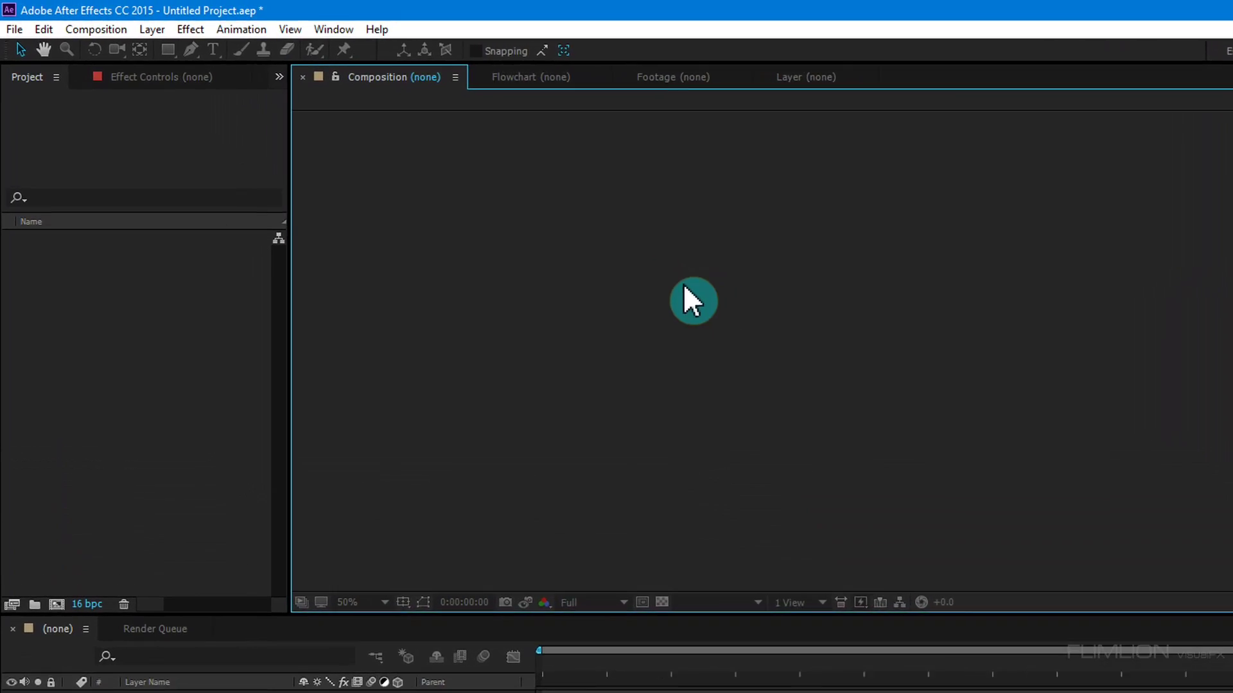
Create a composition named LOGO ANIMATION at 1920 x 1080 px, 25 frames per second, with a 10-second duration
{"action": "left_click", "coordinate": [159, 40]}
{"action": "left_click", "coordinate": [171, 68]}
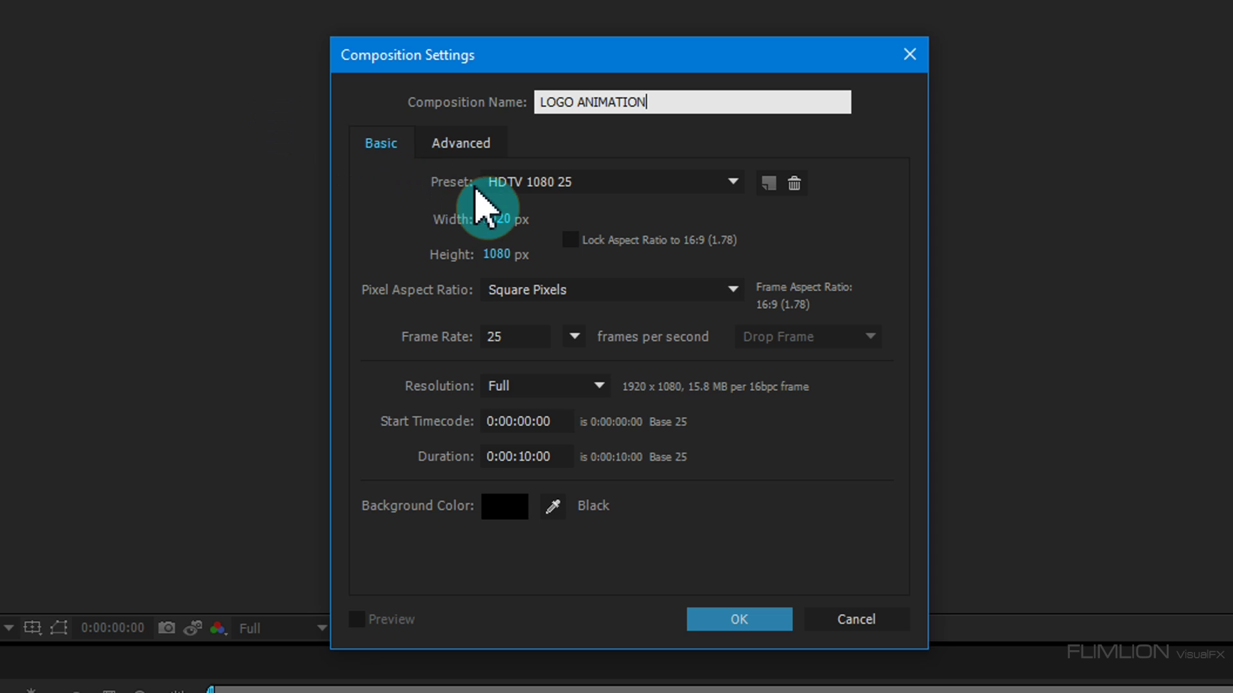
{"action": "left_click", "coordinate": [500, 219]}
{"action": "left_click", "coordinate": [496, 253]}
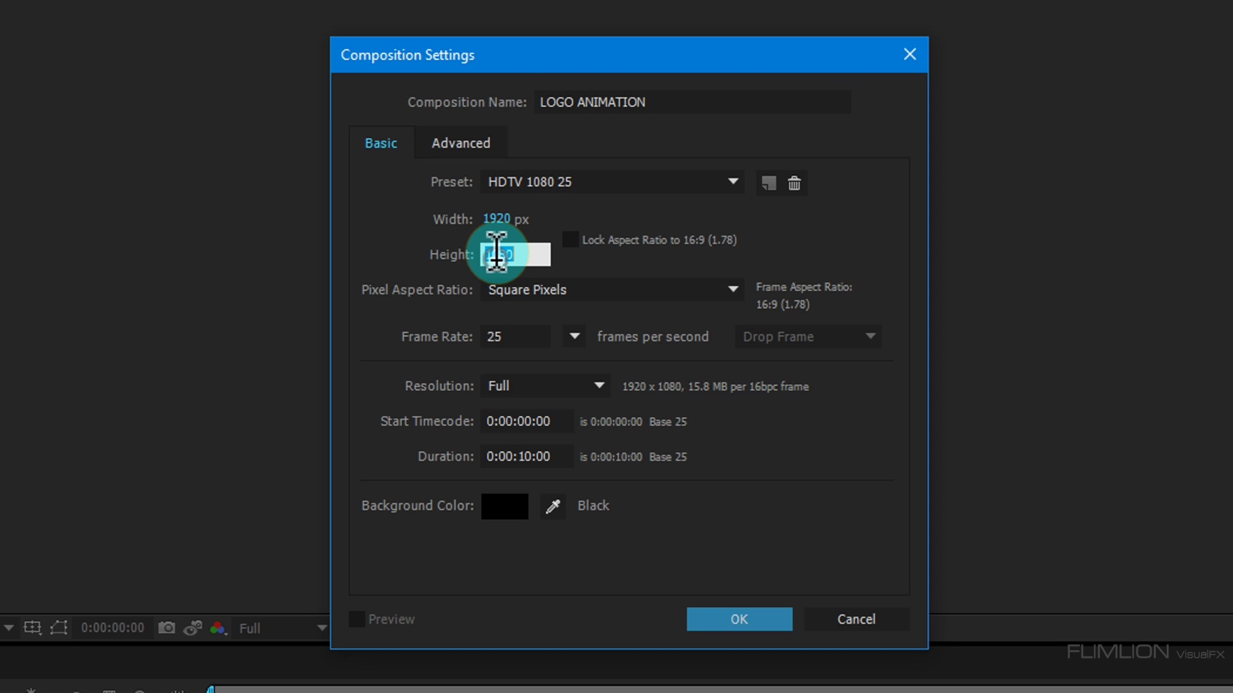
{"action": "left_click", "coordinate": [521, 339]}
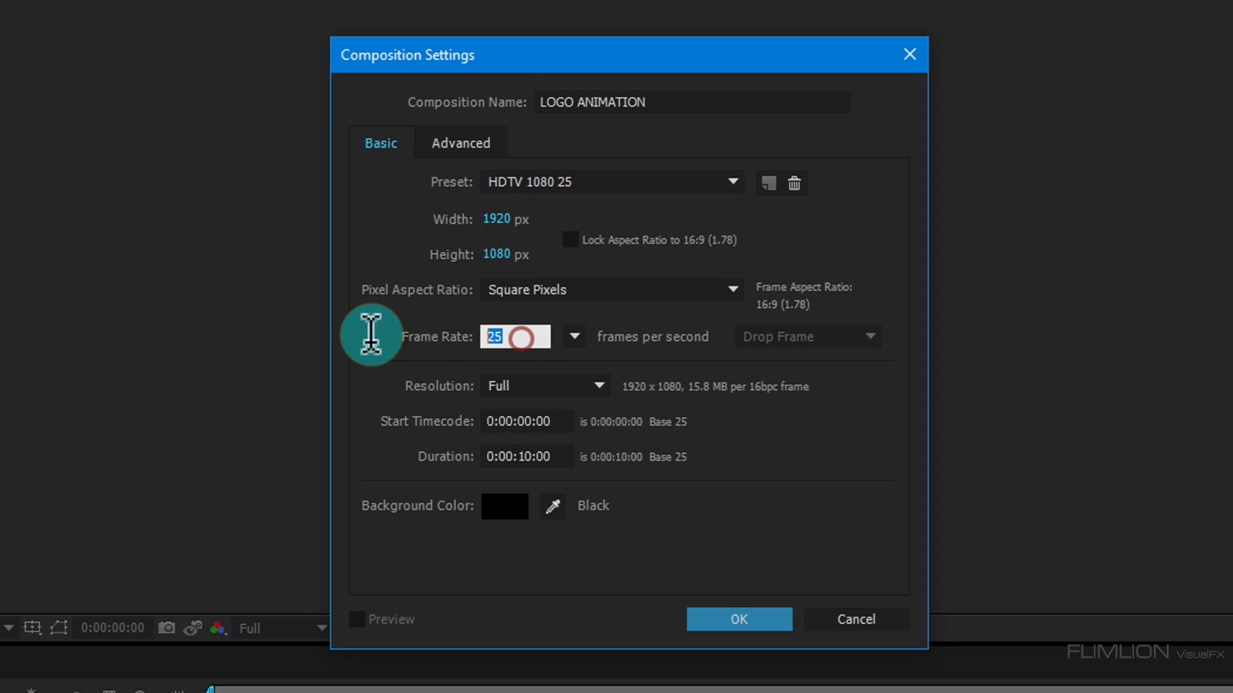
{"action": "left_click", "coordinate": [520, 457]}
{"action": "left_click", "coordinate": [738, 619]}
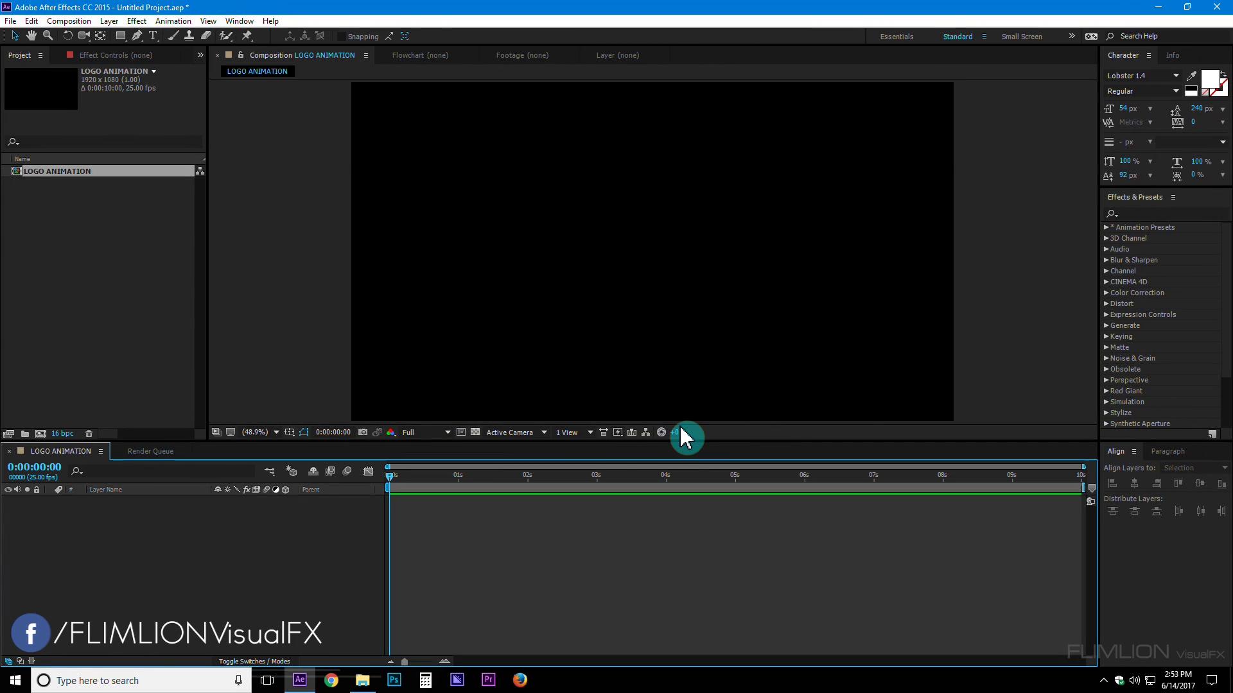
Add a full-size 1920 x 1080 px solid layer named BG in dark grey 161616
{"action": "right_click", "coordinate": [188, 523]}
{"action": "left_click", "coordinate": [227, 531]}
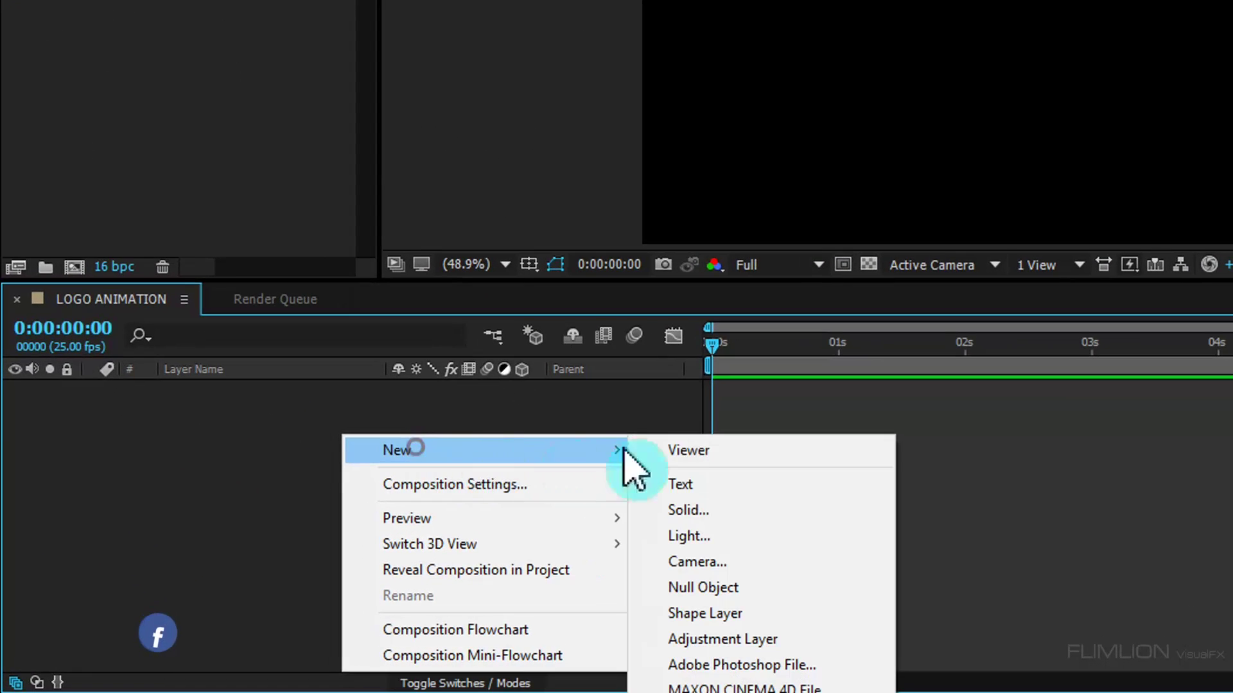
{"action": "left_click", "coordinate": [721, 510]}
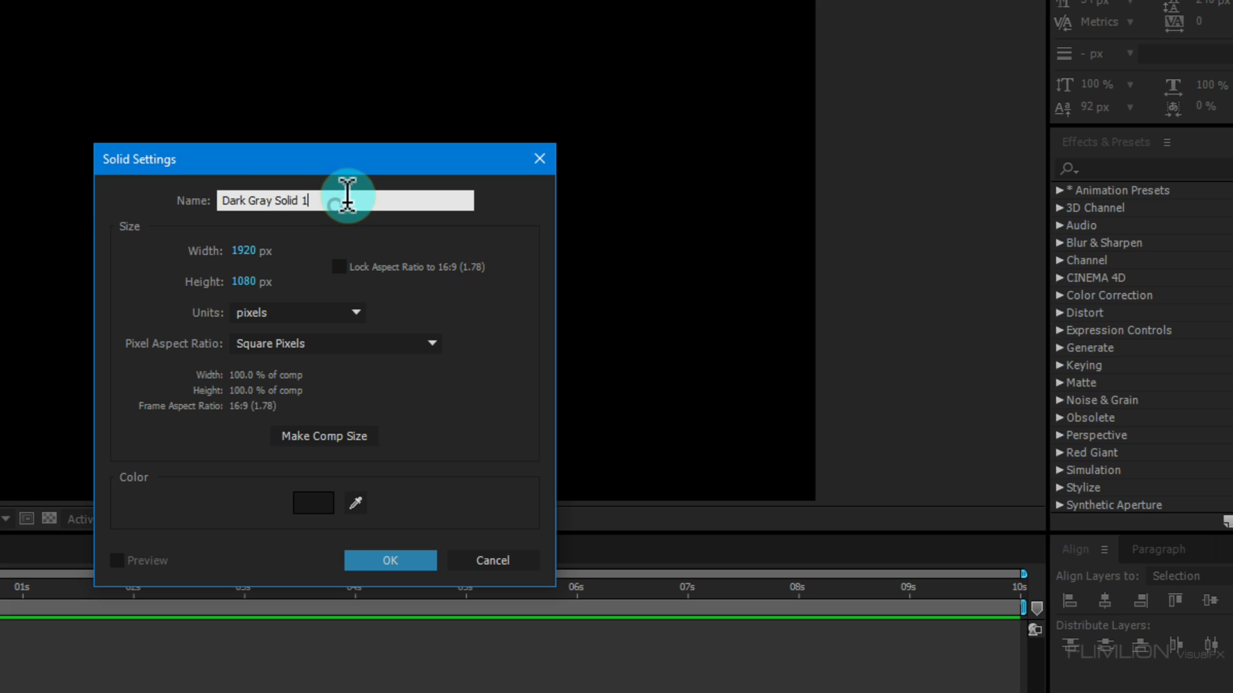
{"action": "double_click", "coordinate": [347, 199]}
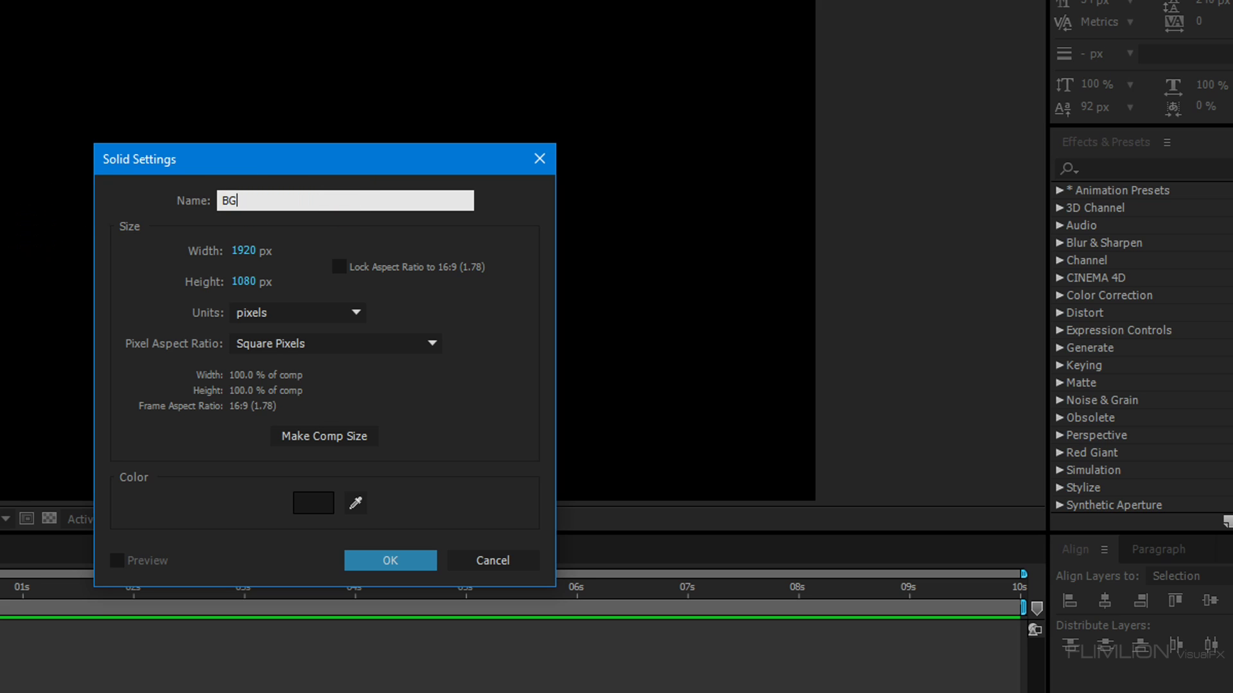
{"action": "left_click", "coordinate": [312, 503]}
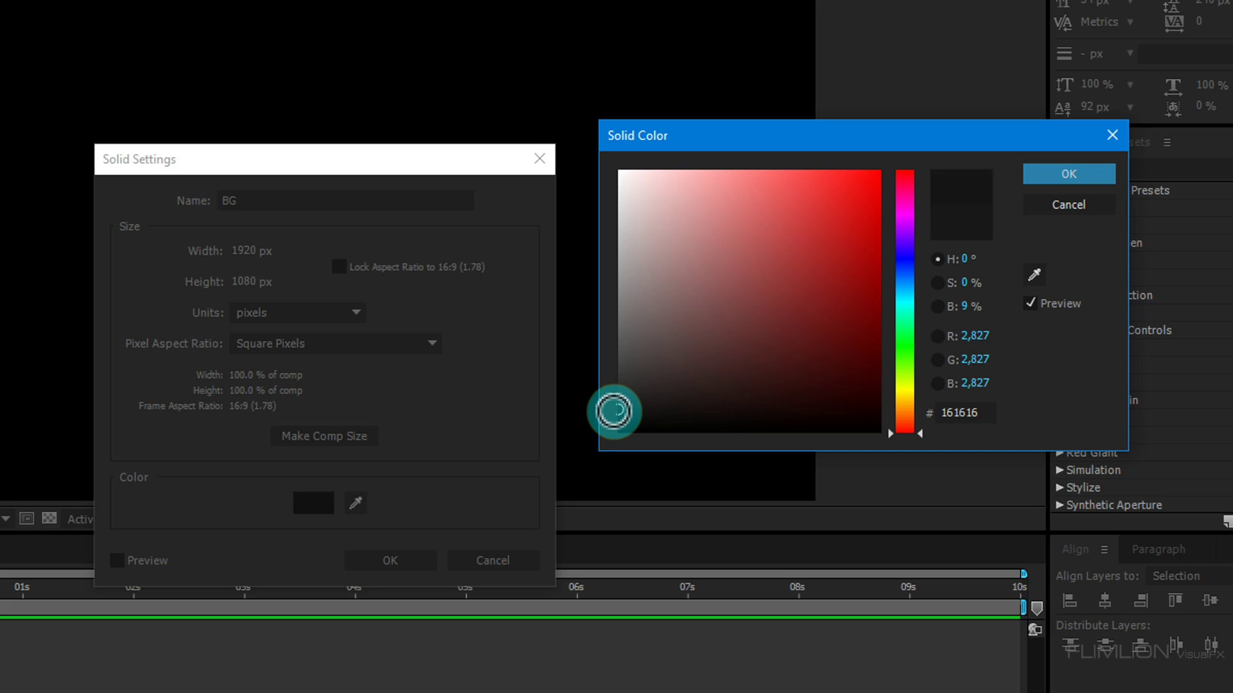
{"action": "left_click", "coordinate": [1063, 175]}
{"action": "left_click", "coordinate": [378, 560]}
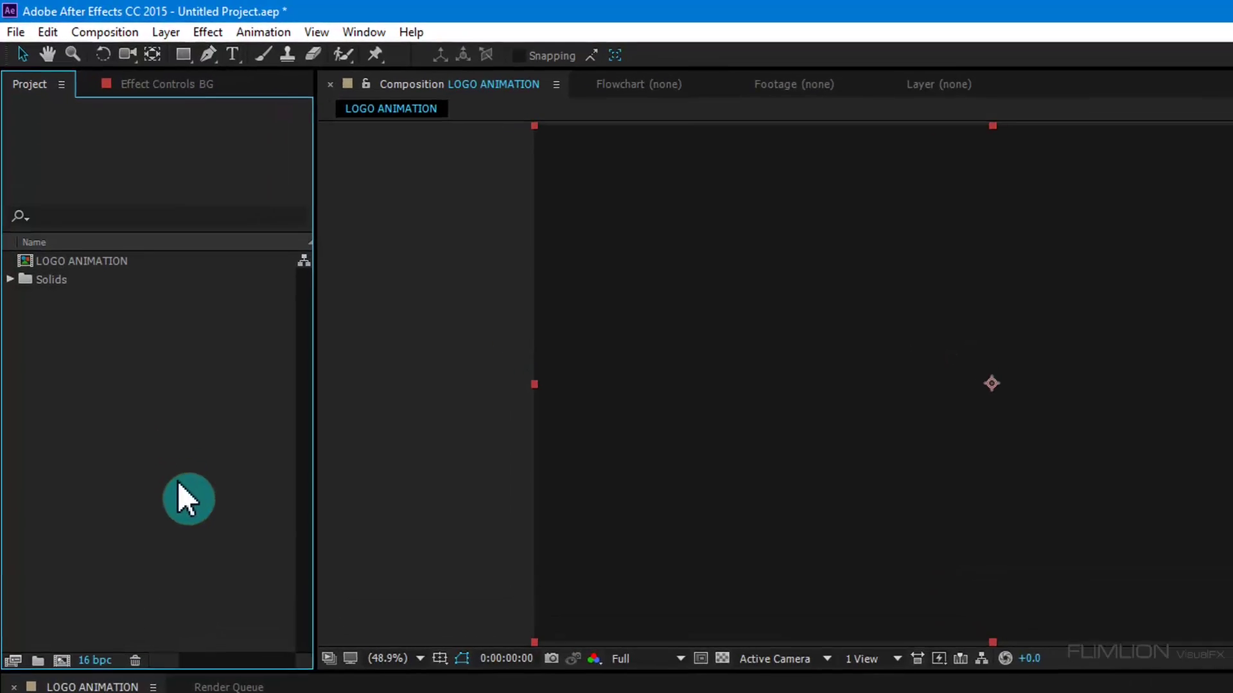
Import the YouTube image from the LOGO _ F folder as footage and place it above the BG layer
{"action": "right_click", "coordinate": [117, 316]}
{"action": "mouse_move", "coordinate": [216, 599]}
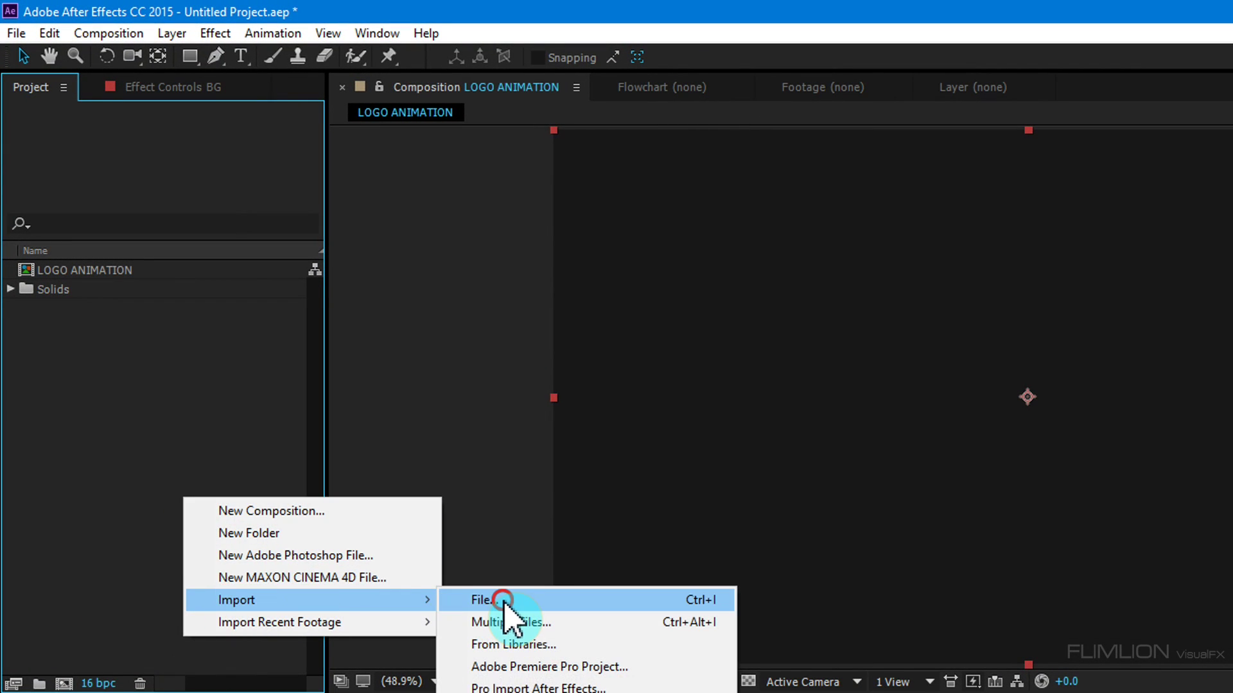
{"action": "left_click", "coordinate": [501, 599]}
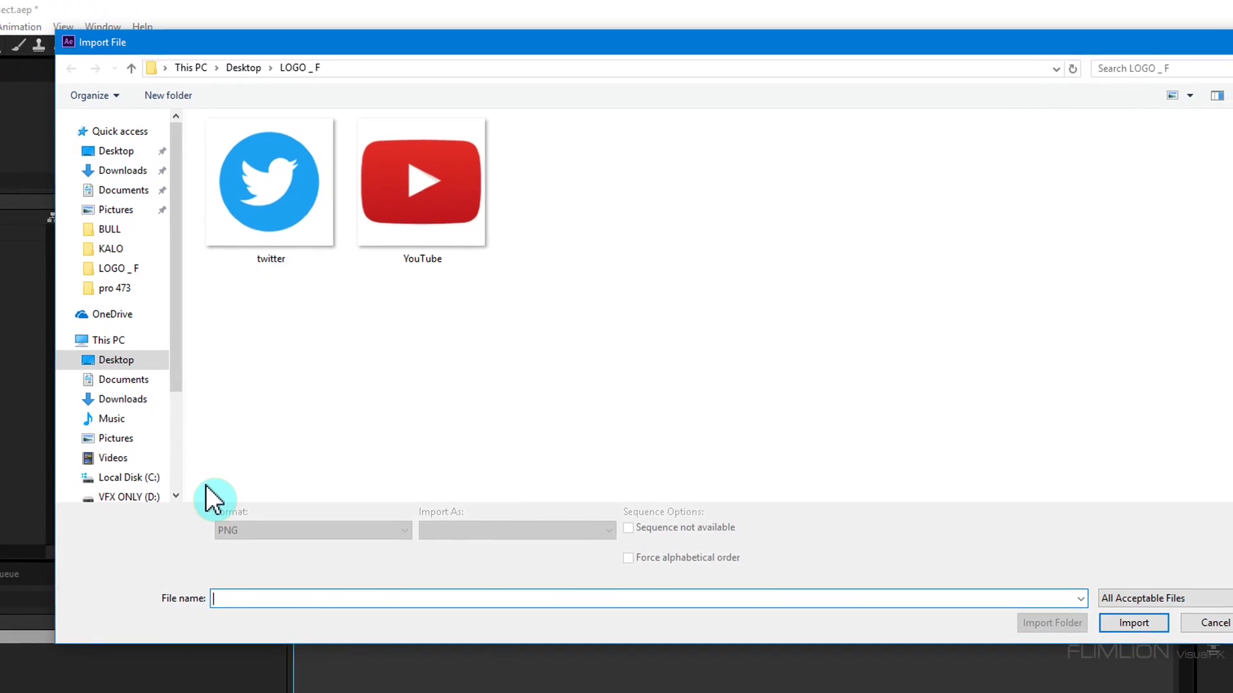
{"action": "left_click", "coordinate": [403, 220]}
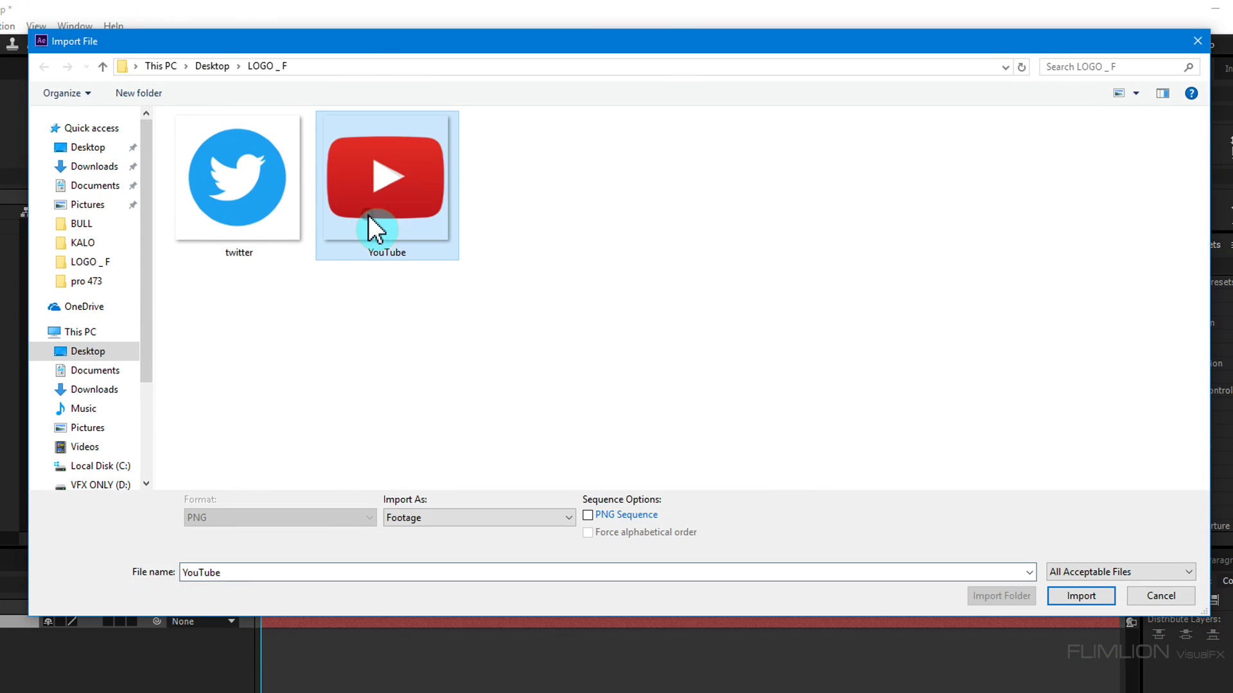
{"action": "left_click", "coordinate": [1080, 596]}
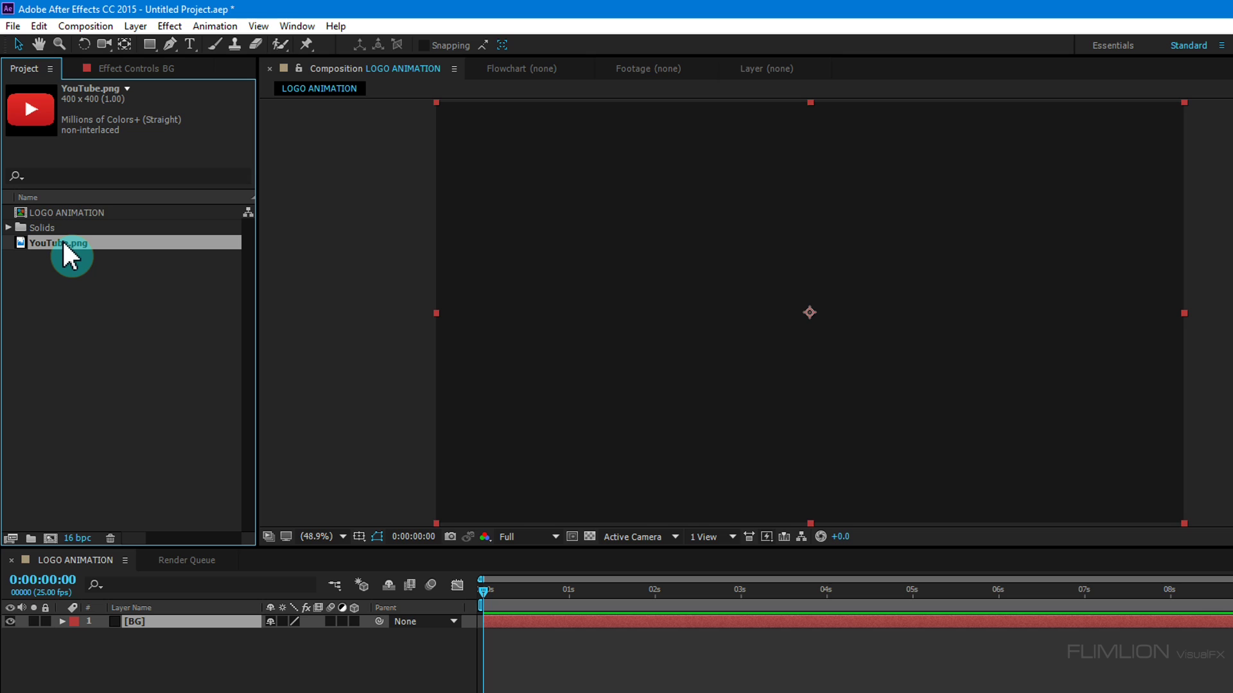
{"action": "left_click_drag", "start_coordinate": [62, 242], "coordinate": [149, 626]}
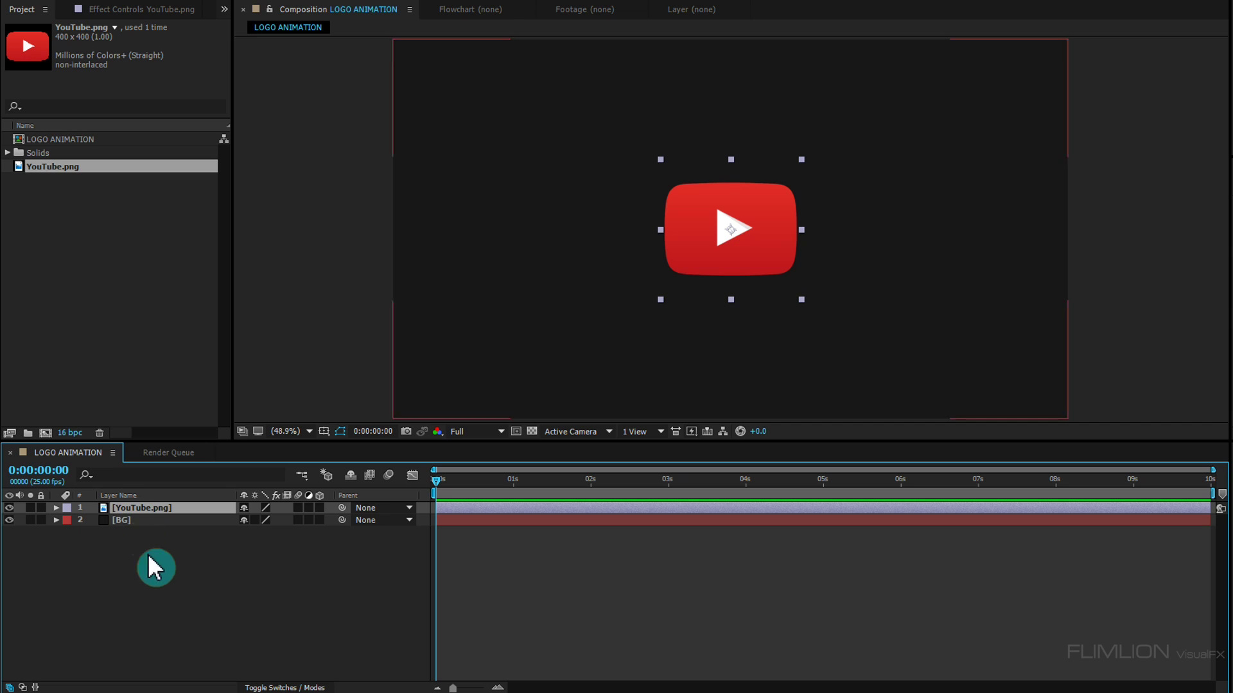
Pre-compose the YouTube.png layer as LOGO COMP with all attributes moved into it, and make the resulting layer 3D
{"action": "left_click", "coordinate": [175, 581]}
{"action": "right_click", "coordinate": [162, 512]}
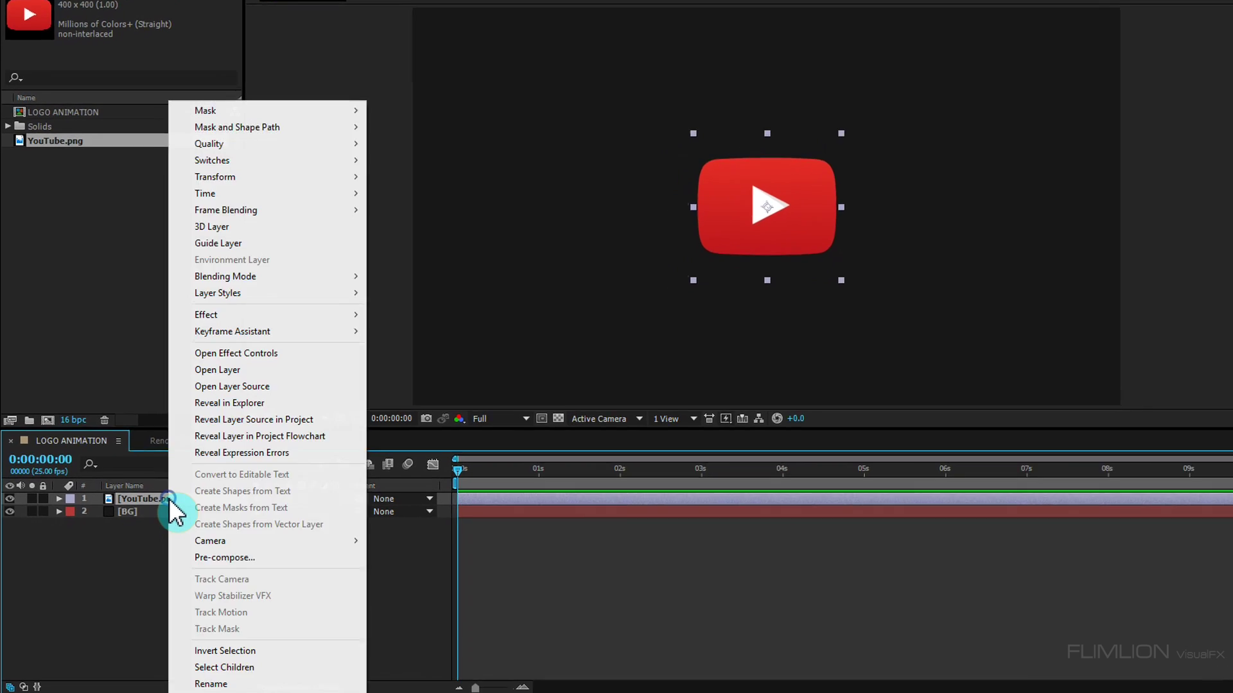
{"action": "left_click", "coordinate": [234, 556]}
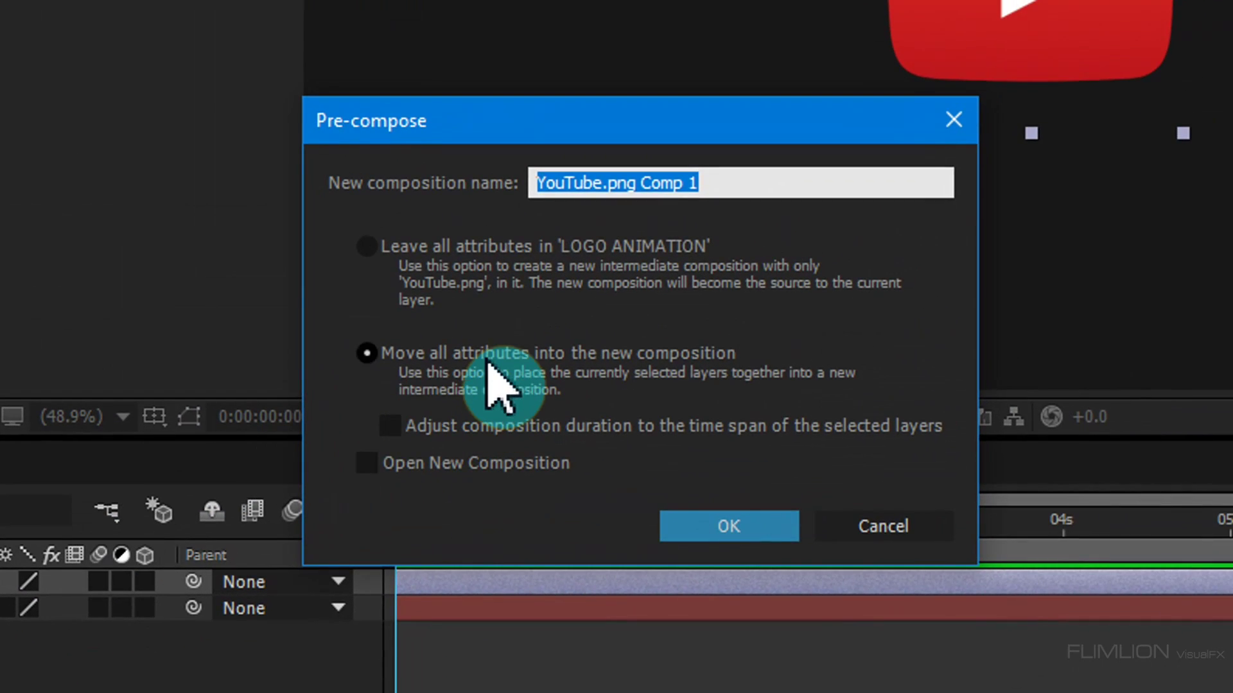
{"action": "left_click", "coordinate": [663, 270]}
{"action": "left_click_drag", "start_coordinate": [723, 184], "coordinate": [398, 218]}
{"action": "type", "text": "LOGO COMP"}
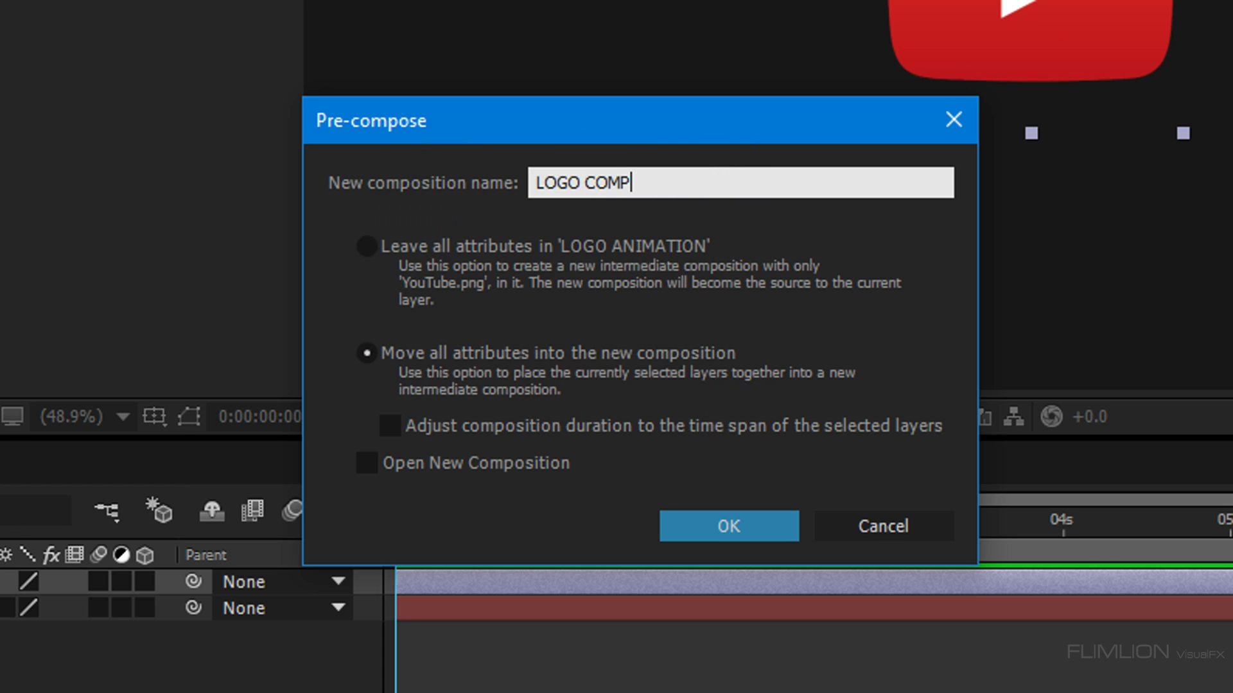
{"action": "left_click", "coordinate": [777, 535]}
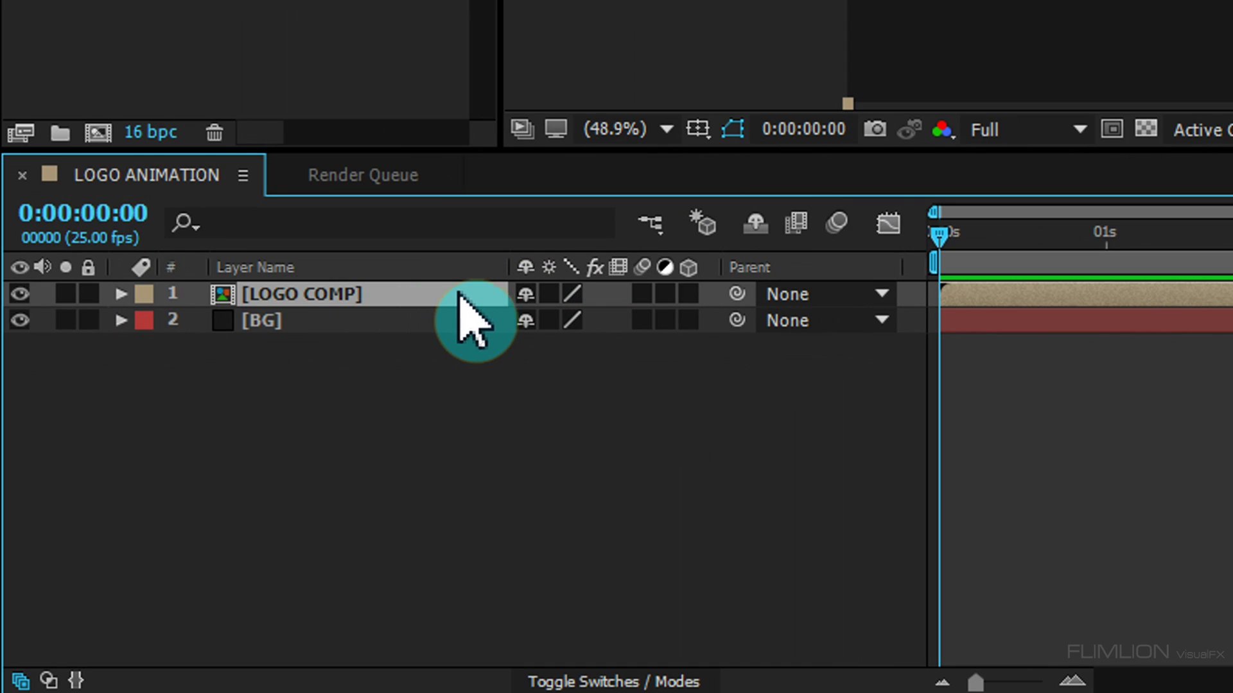
{"action": "left_click", "coordinate": [690, 294]}
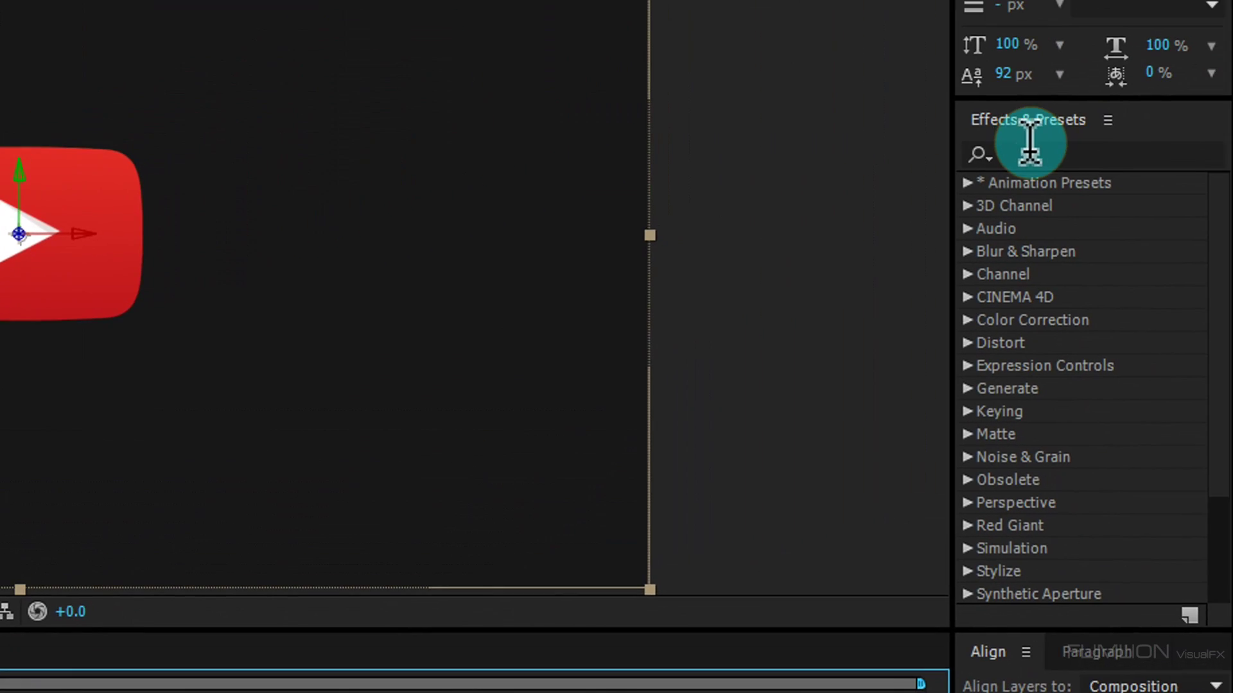
Find the Fill effect and apply it to the LOGO COMP layer
{"action": "left_click", "coordinate": [1029, 142]}
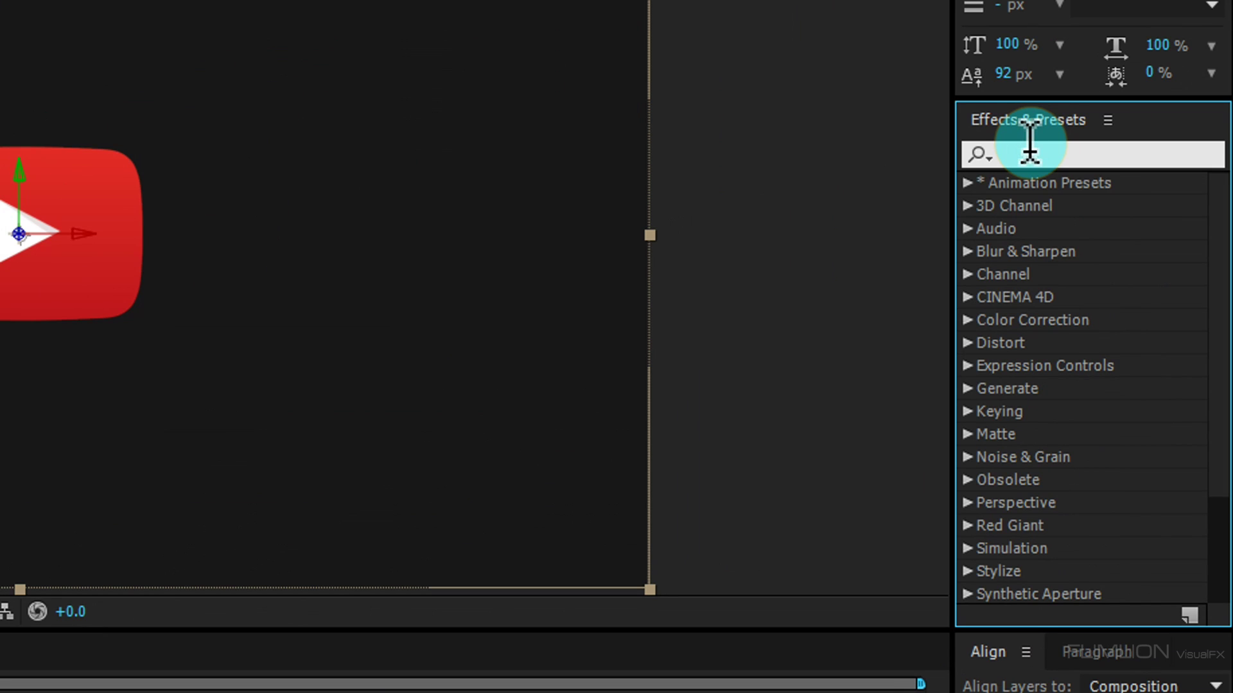
{"action": "type", "text": "fill"}
{"action": "left_click_drag", "start_coordinate": [1027, 320], "coordinate": [0, 692]}
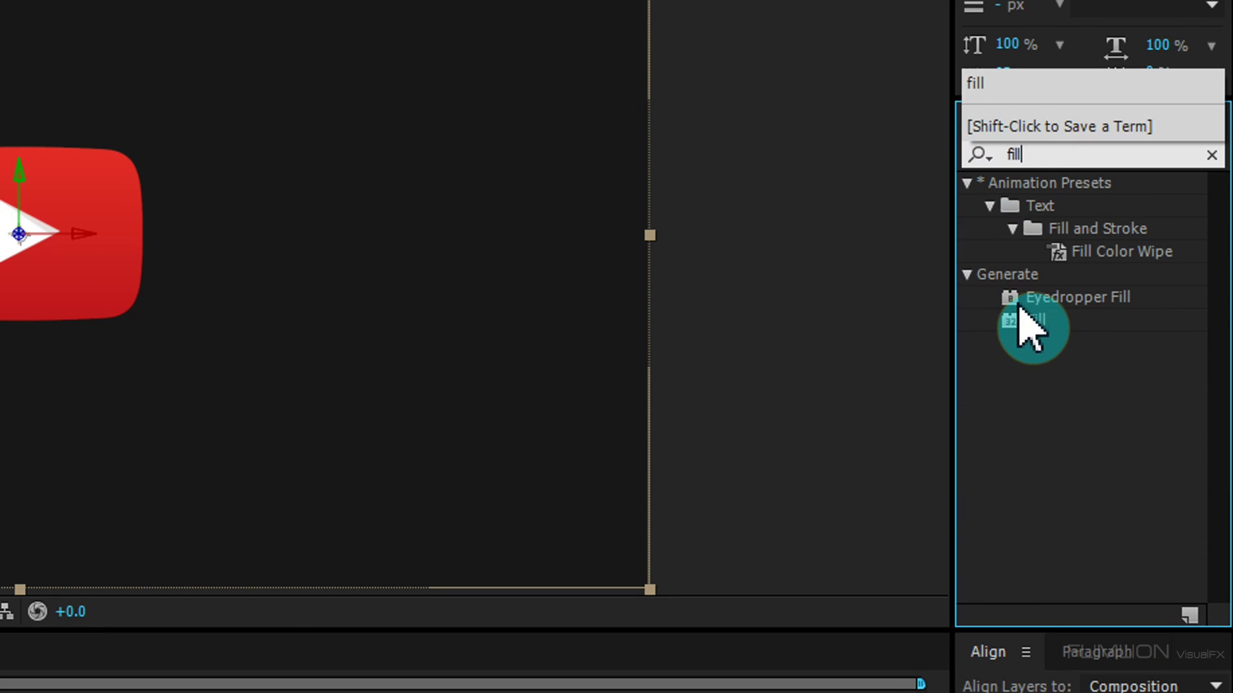
{"action": "left_click_drag", "start_coordinate": [59, 406], "coordinate": [261, 358]}
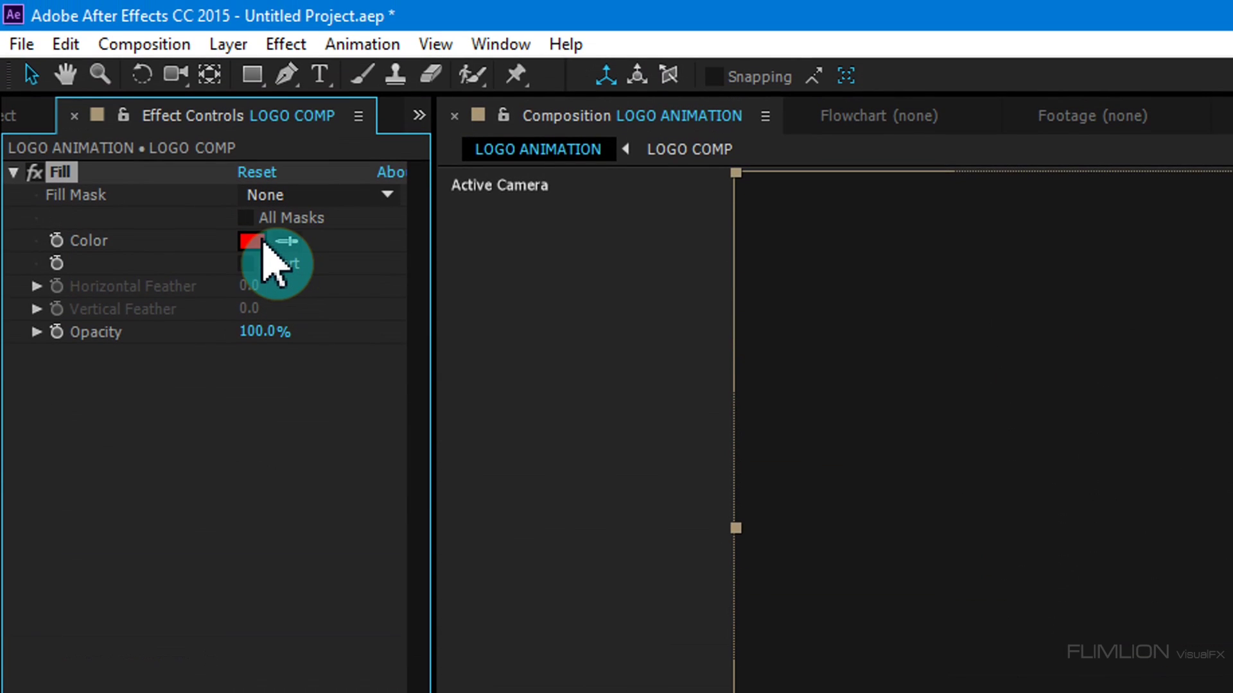
Set the Fill effect's colour to white, FFFFFF
{"action": "left_click", "coordinate": [252, 53]}
{"action": "left_click", "coordinate": [893, 311]}
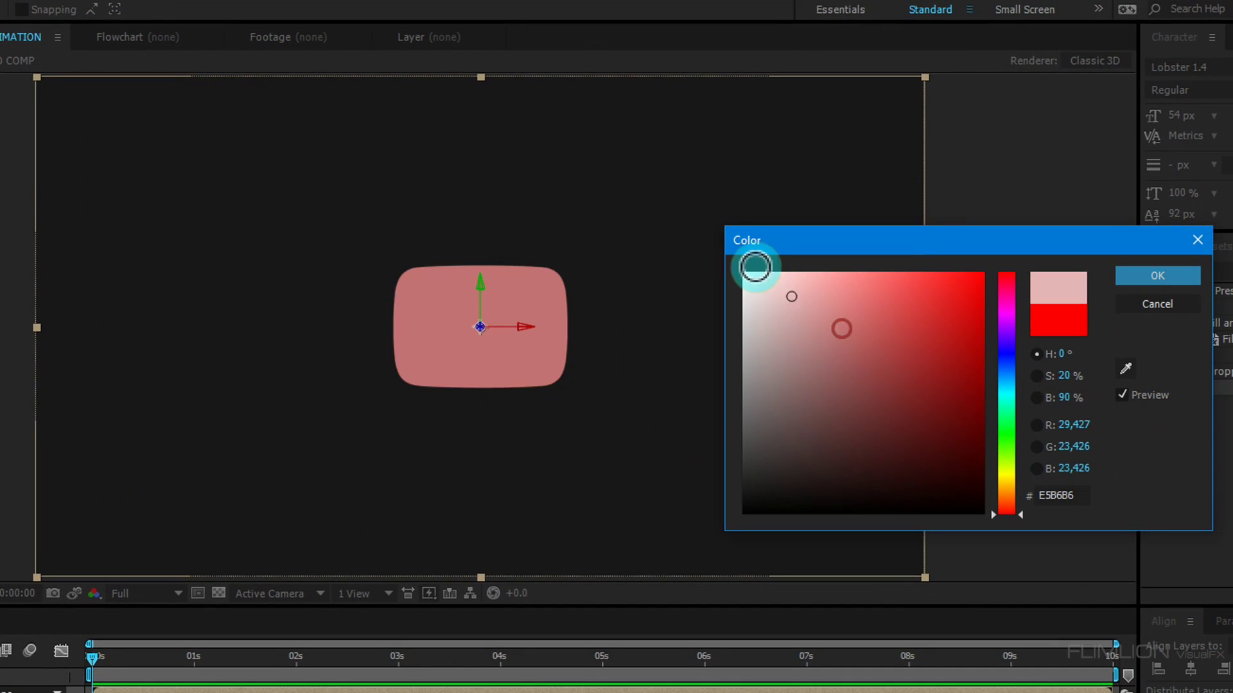
{"action": "left_click_drag", "start_coordinate": [755, 267], "coordinate": [705, 224]}
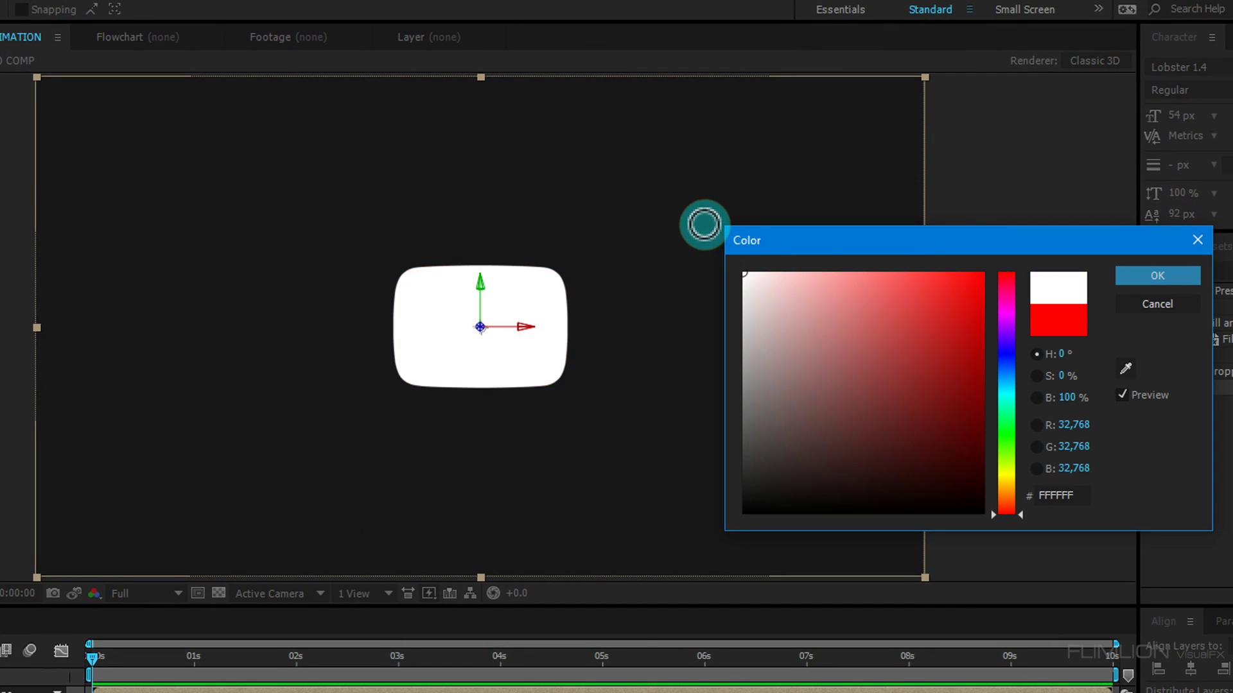
{"action": "left_click", "coordinate": [1149, 276]}
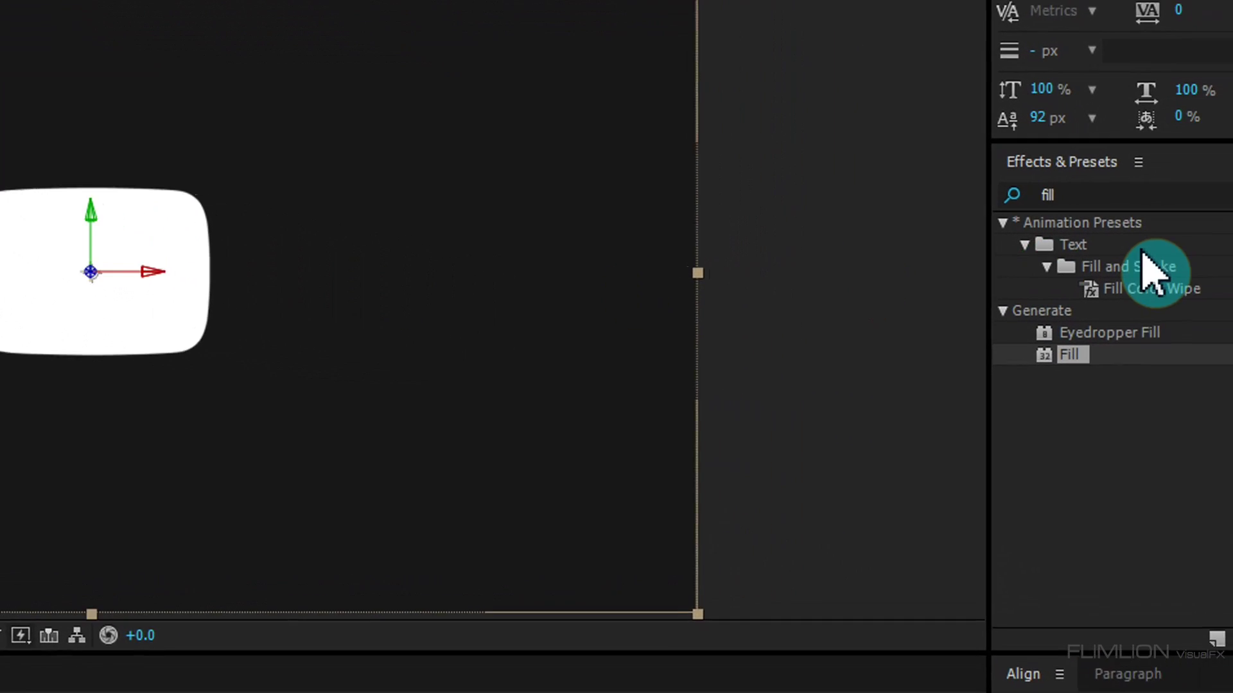
Find the CC Page Turn effect and apply it to the LOGO COMP layer
{"action": "left_click", "coordinate": [1231, 270]}
{"action": "left_click", "coordinate": [1100, 166]}
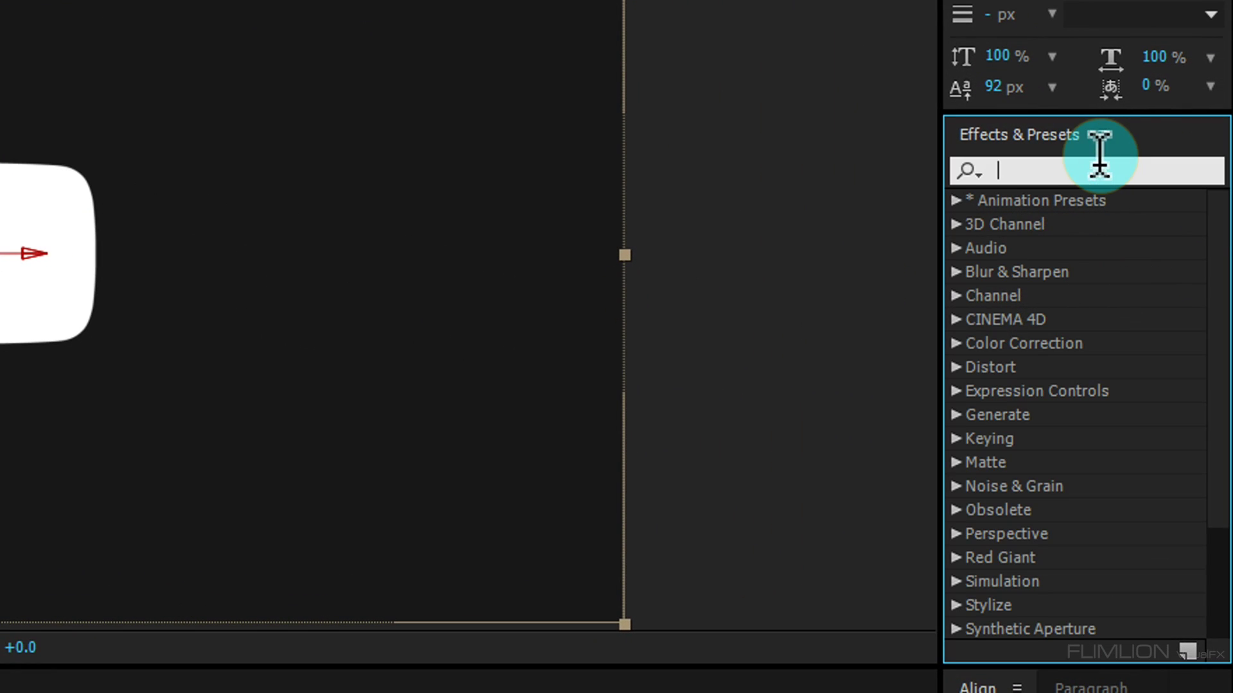
{"action": "type", "text": "cc pag"}
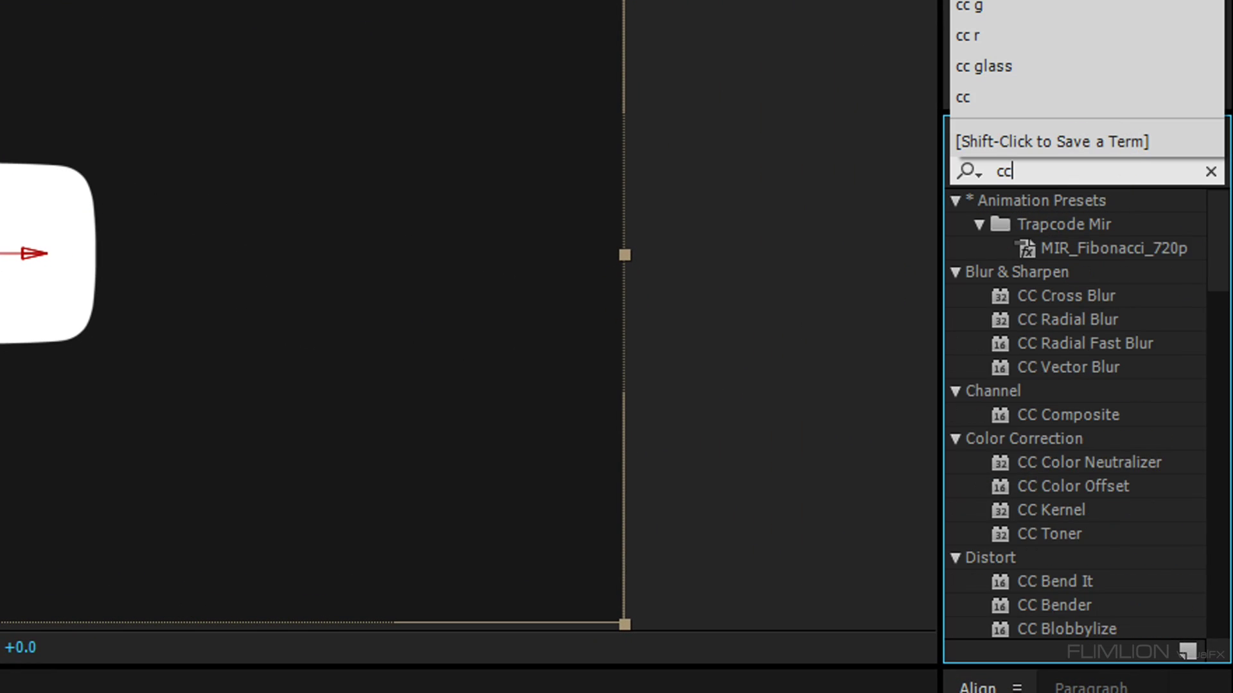
{"action": "type", "text": "e"}
{"action": "left_click_drag", "start_coordinate": [1062, 224], "coordinate": [362, 330]}
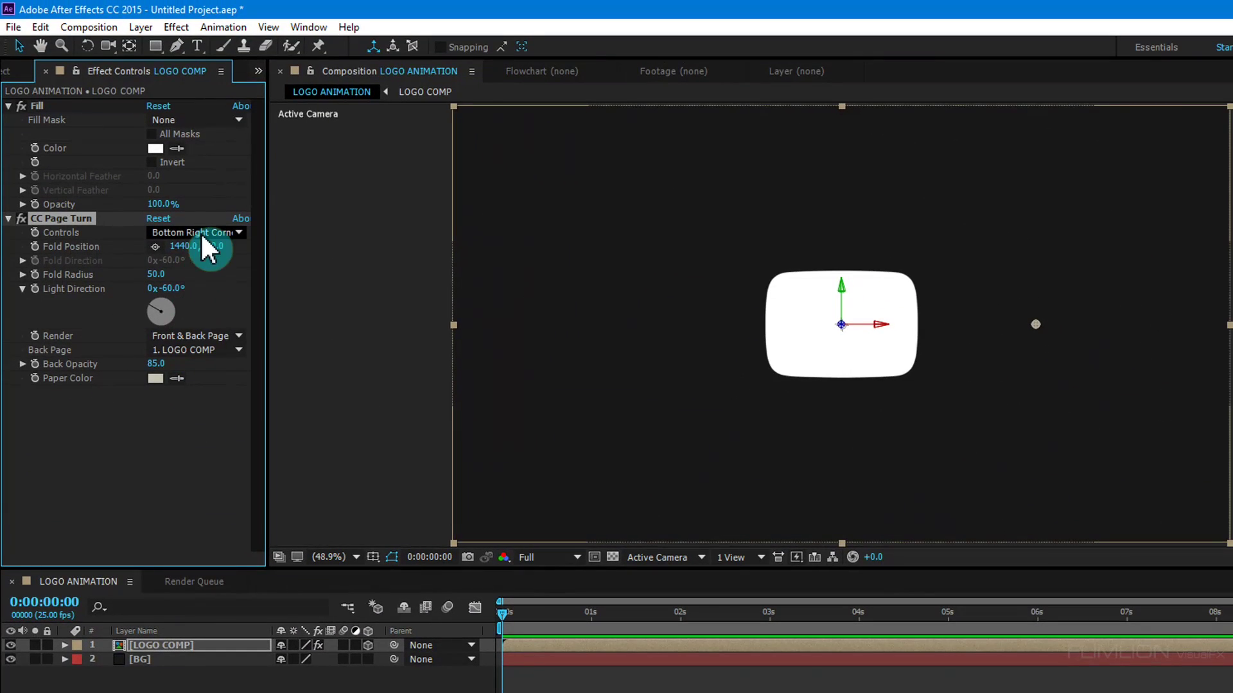
Set CC Page Turn to Classic UI controls with a fold direction of 170° and a fold radius of 150
{"action": "left_click", "coordinate": [203, 231]}
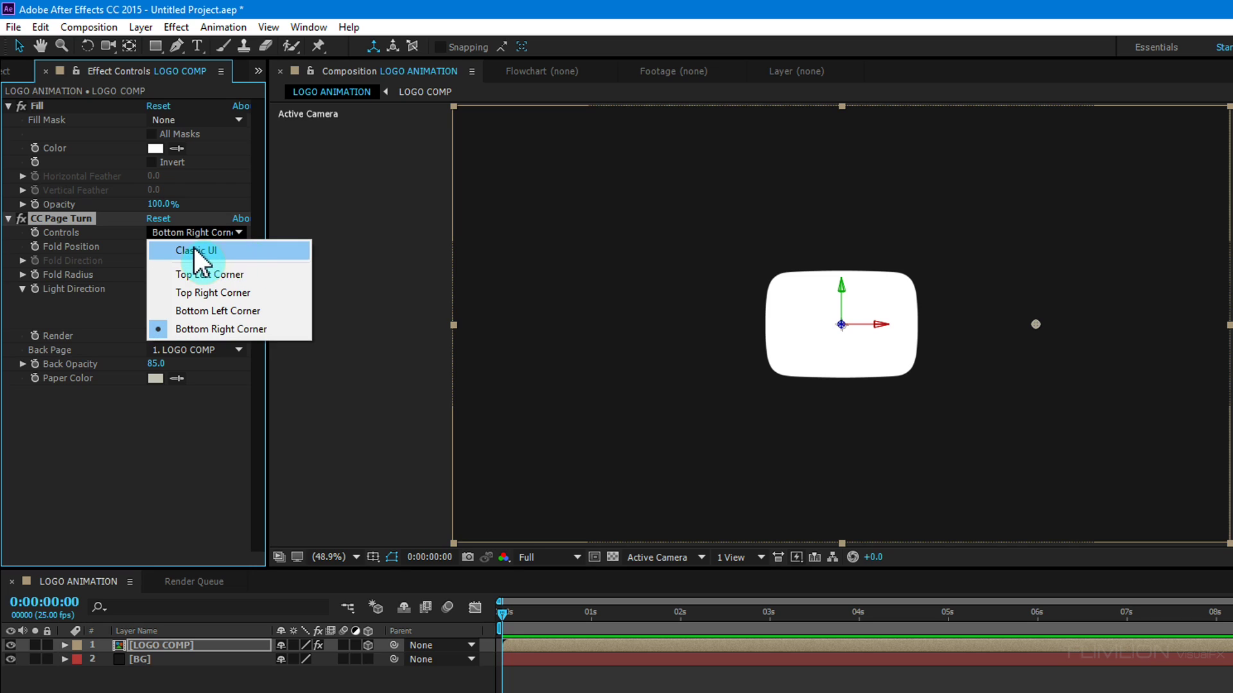
{"action": "left_click", "coordinate": [217, 251]}
{"action": "mouse_move", "coordinate": [184, 262]}
{"action": "left_mouse_down"}
{"action": "mouse_move", "coordinate": [407, 267]}
{"action": "mouse_move", "coordinate": [376, 273]}
{"action": "left_mouse_up"}
{"action": "left_click", "coordinate": [218, 298]}
{"action": "left_click_drag", "start_coordinate": [156, 282], "coordinate": [231, 284]}
{"action": "left_click", "coordinate": [162, 274]}
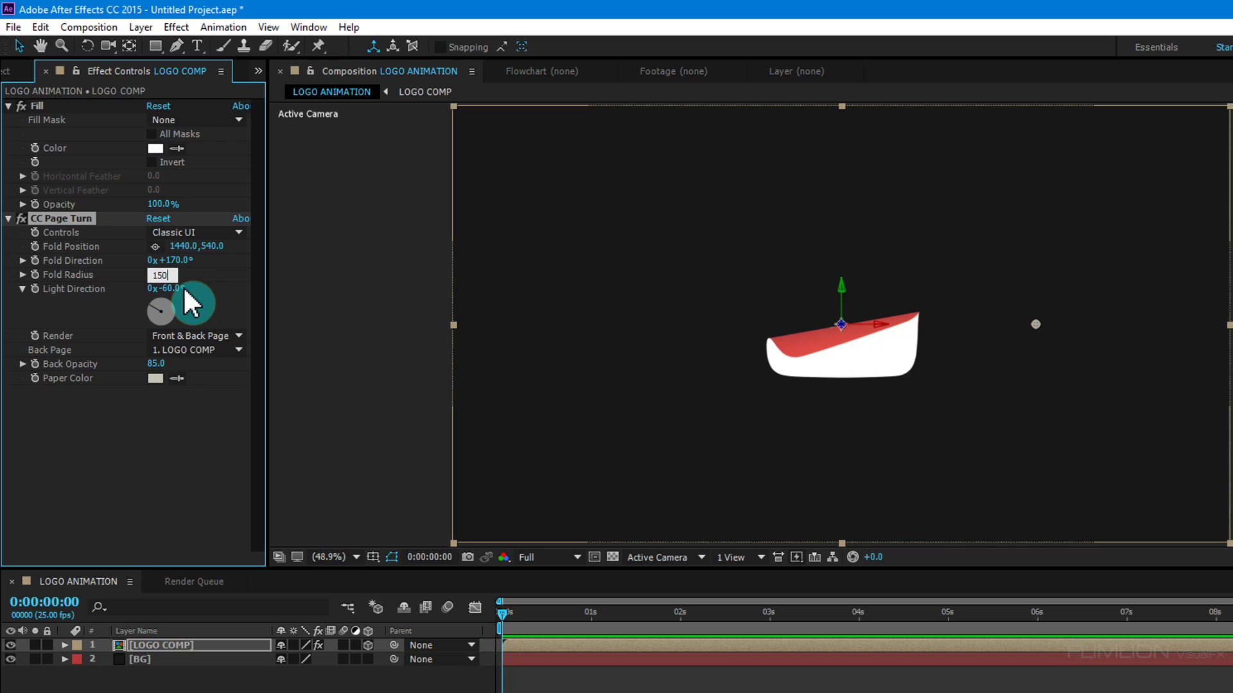
{"action": "left_click", "coordinate": [201, 287]}
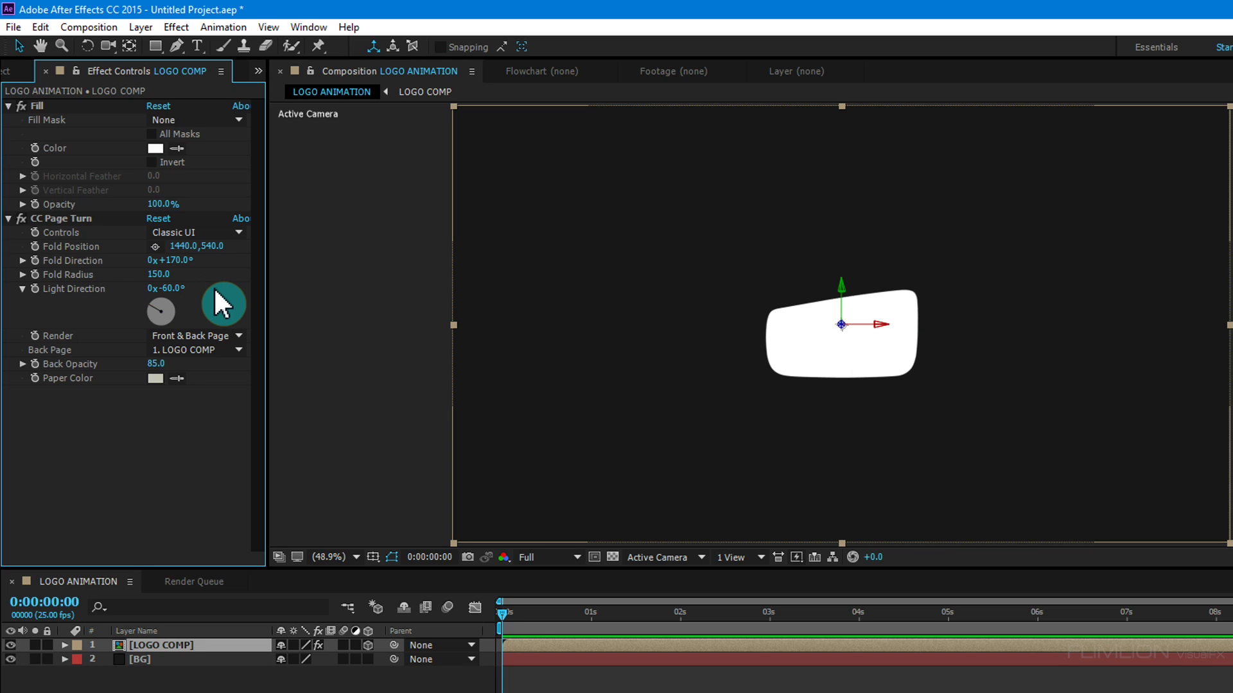
Set the page turn's back page to None, its back opacity to 100 and its paper colour to white
{"action": "left_click", "coordinate": [204, 350]}
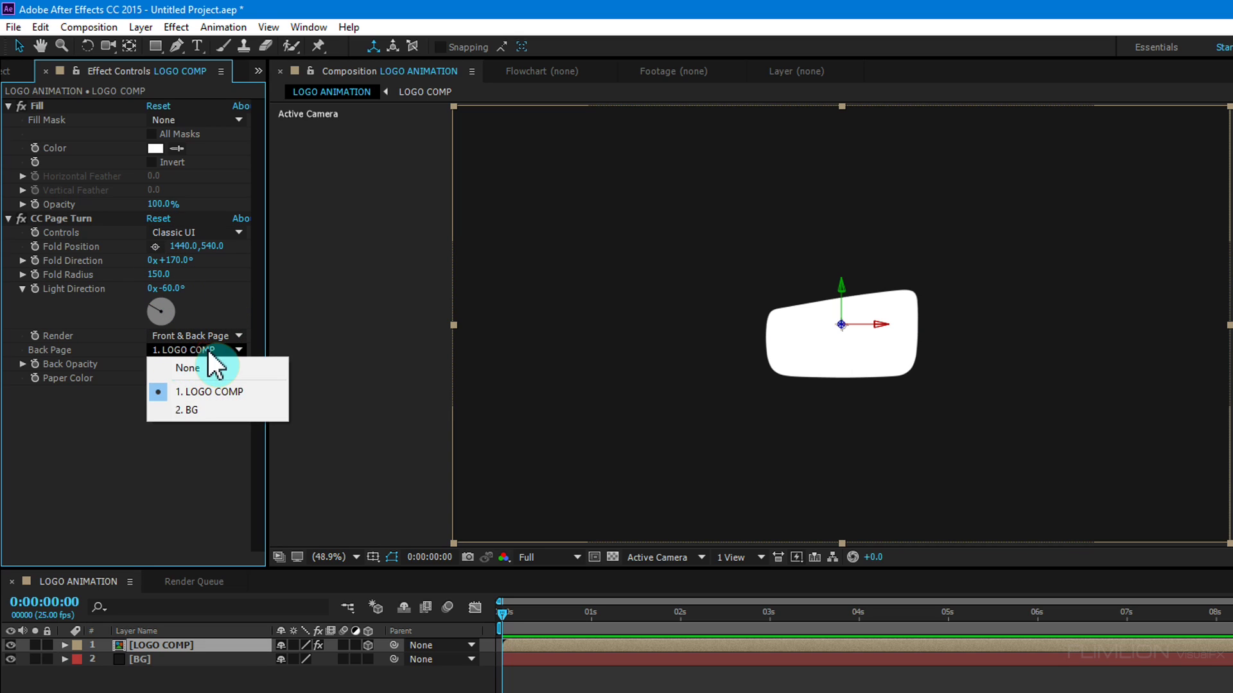
{"action": "left_click", "coordinate": [224, 370]}
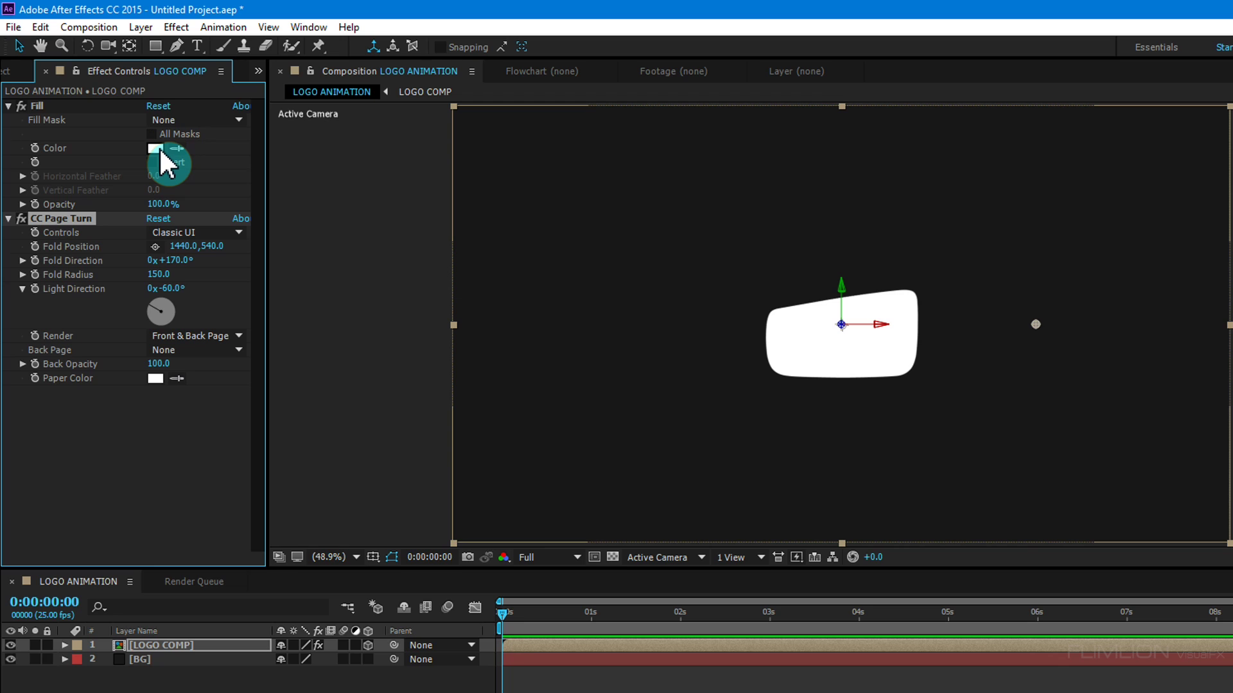
Move the page turn's fold point diagonally down below the logo, to about 1321, 744
{"action": "left_click_drag", "start_coordinate": [1030, 326], "coordinate": [1007, 461]}
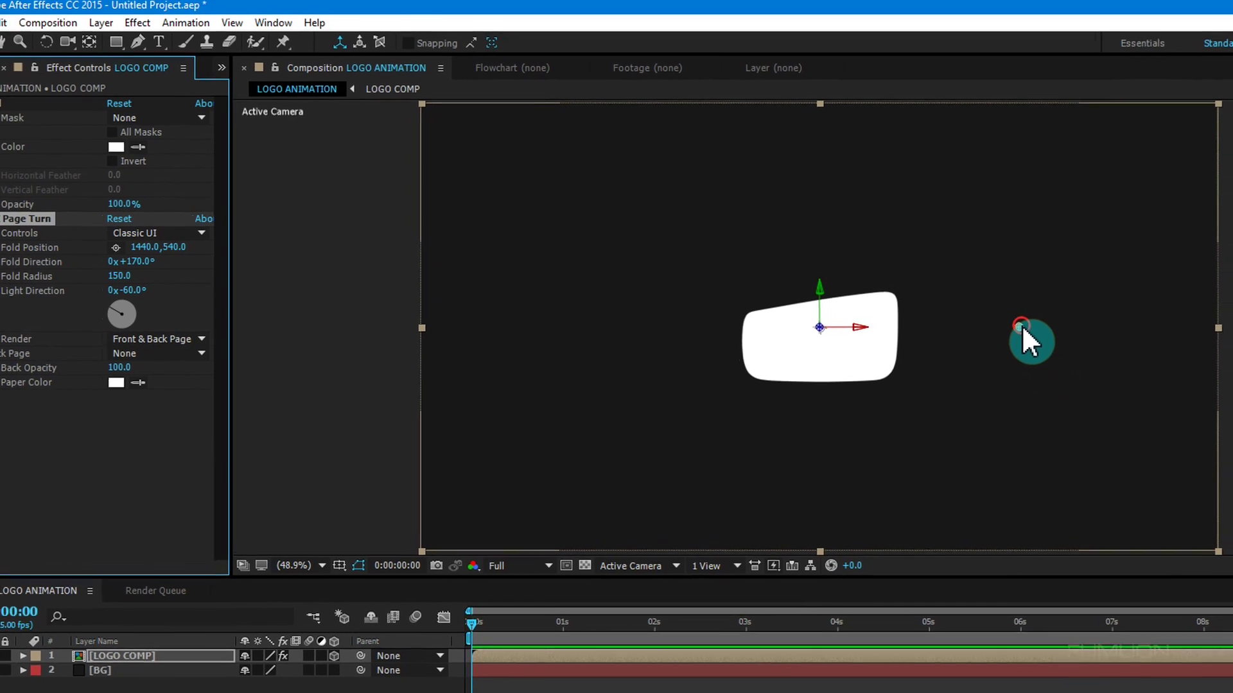
{"action": "left_click_drag", "start_coordinate": [813, 521], "coordinate": [788, 457]}
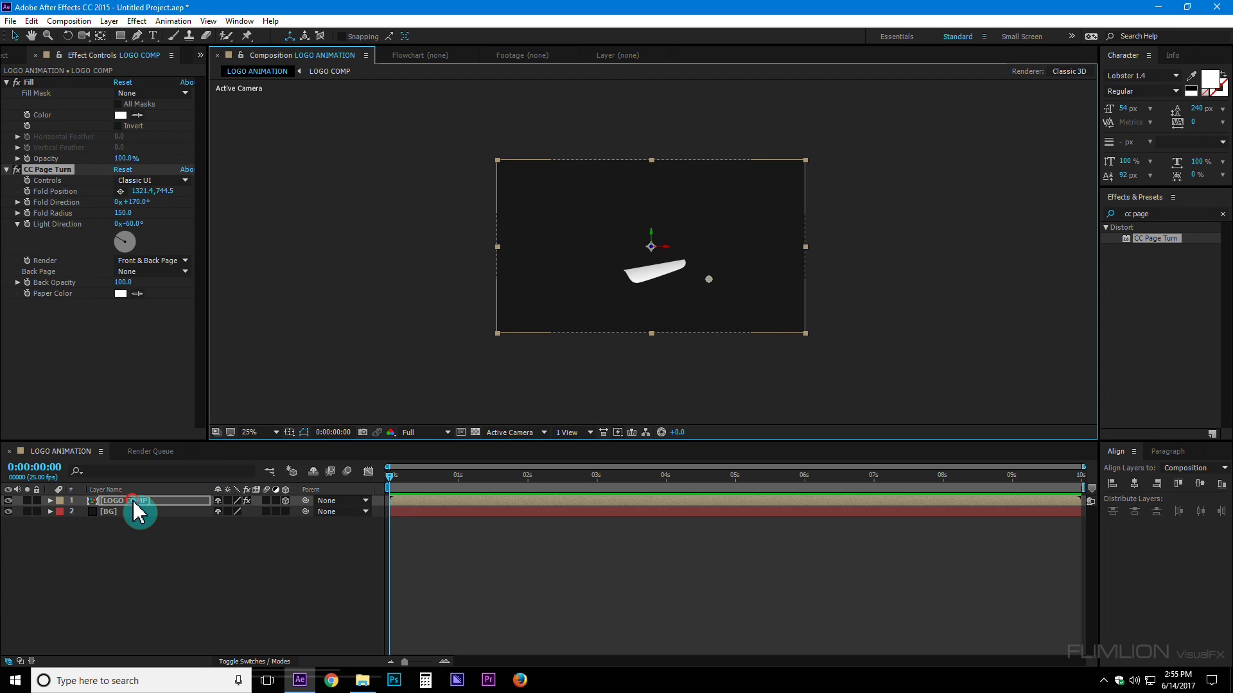
Start keyframing the LOGO COMP page turn's fold position at 0 seconds, with the fold point below the frame at about 933, 1396
{"action": "left_click", "coordinate": [128, 503]}
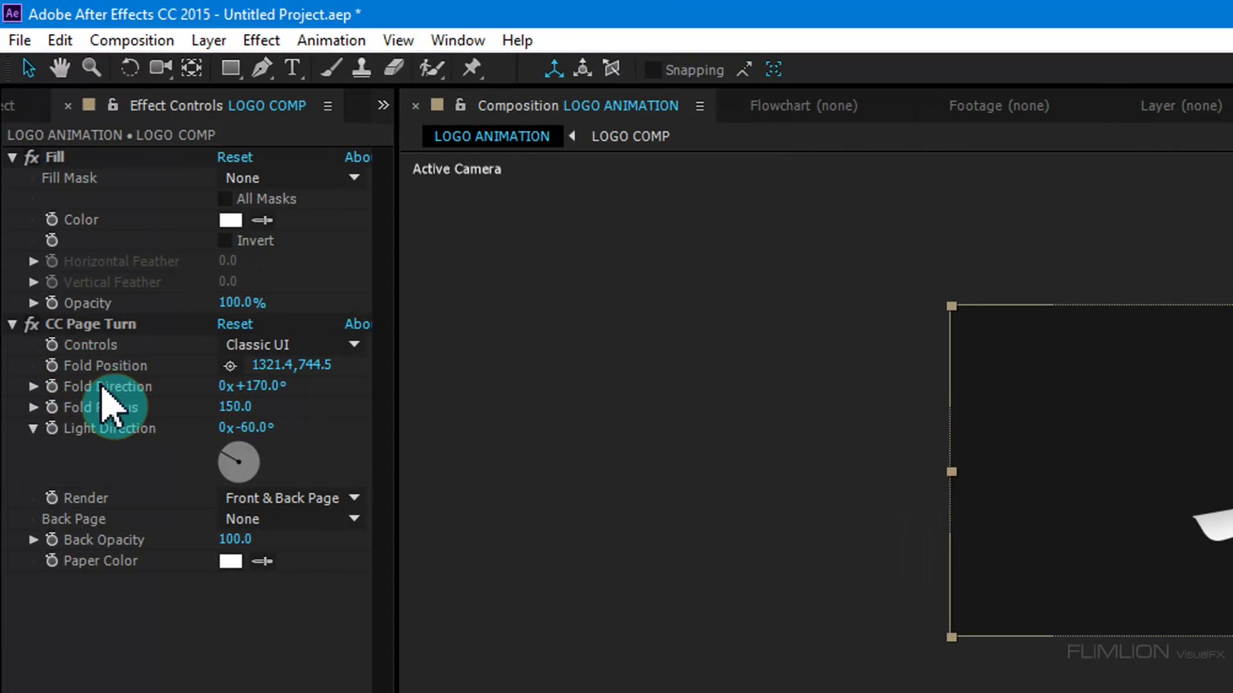
{"action": "left_click", "coordinate": [55, 372]}
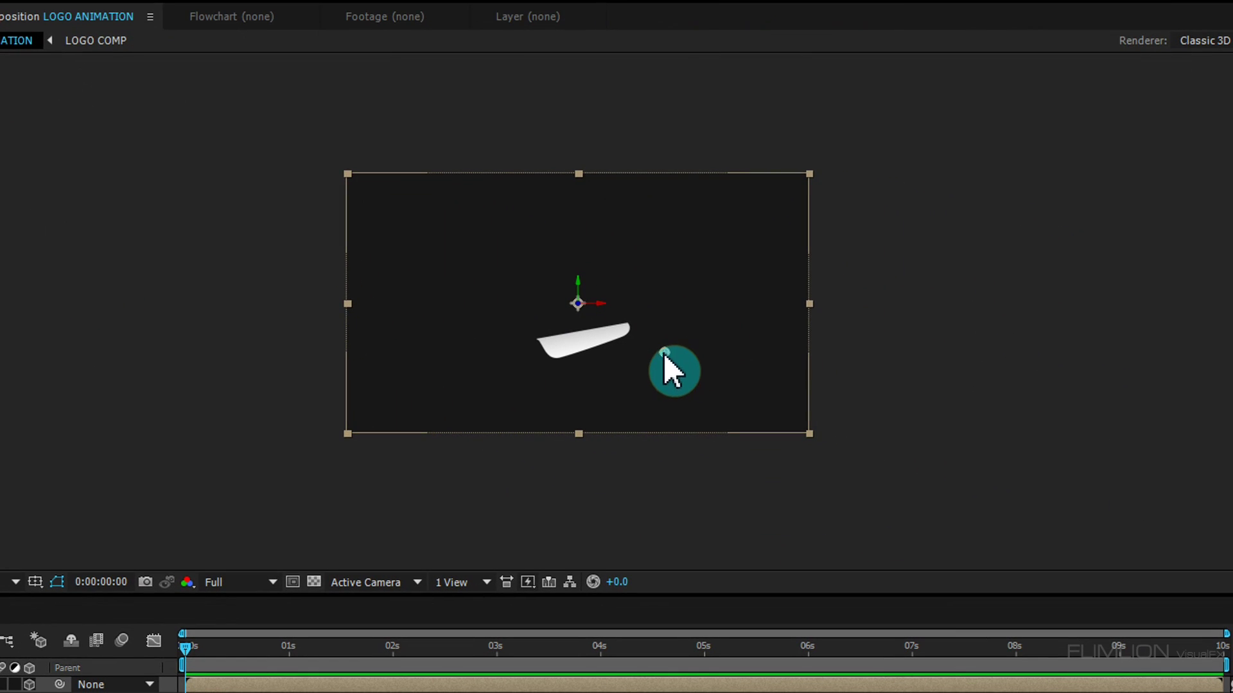
{"action": "left_click_drag", "start_coordinate": [664, 353], "coordinate": [569, 510]}
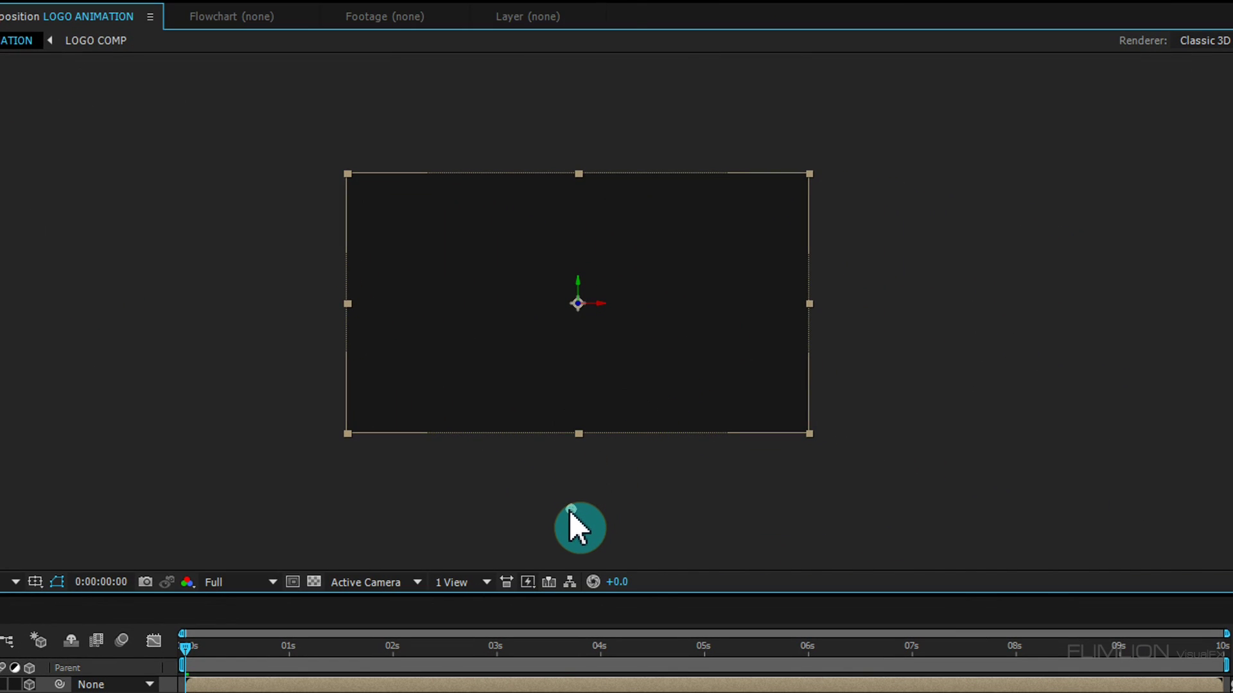
{"action": "left_click", "coordinate": [192, 649]}
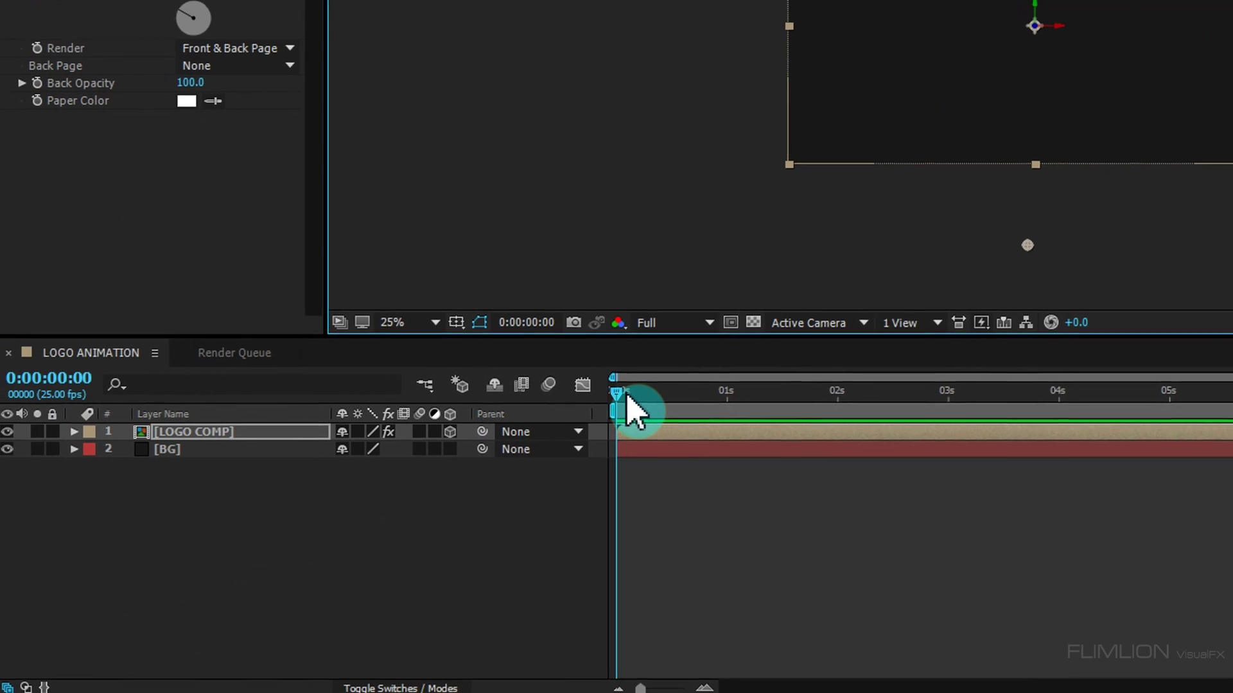
At 5 seconds, move the page turn's fold point above the frame to about 1405, -119, and scrub back through the unfold
{"action": "left_click_drag", "start_coordinate": [632, 410], "coordinate": [1176, 391]}
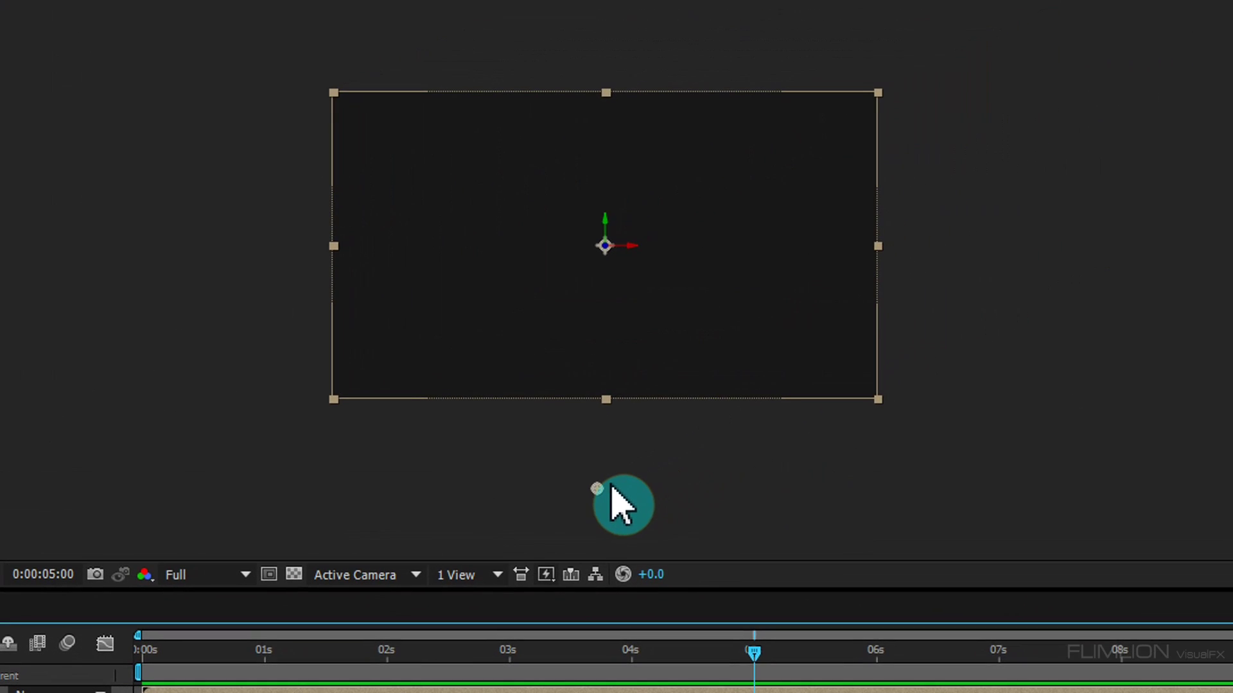
{"action": "left_click", "coordinate": [601, 508]}
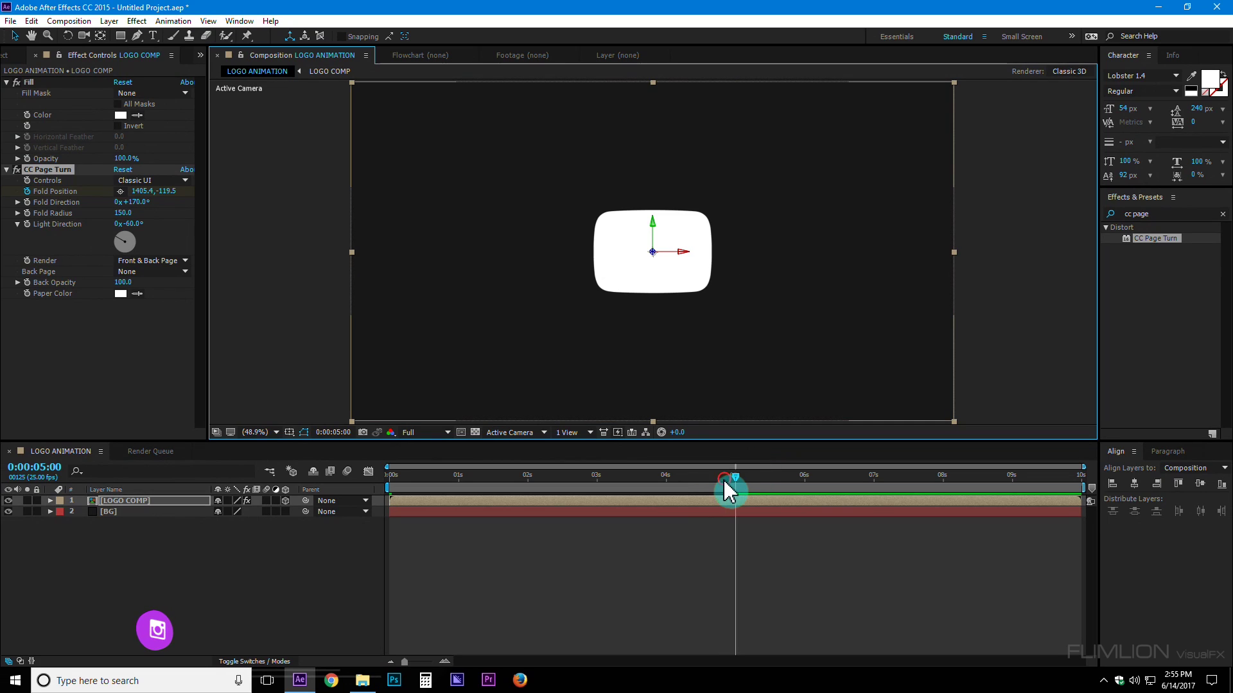
{"action": "left_click_drag", "start_coordinate": [724, 478], "coordinate": [636, 477]}
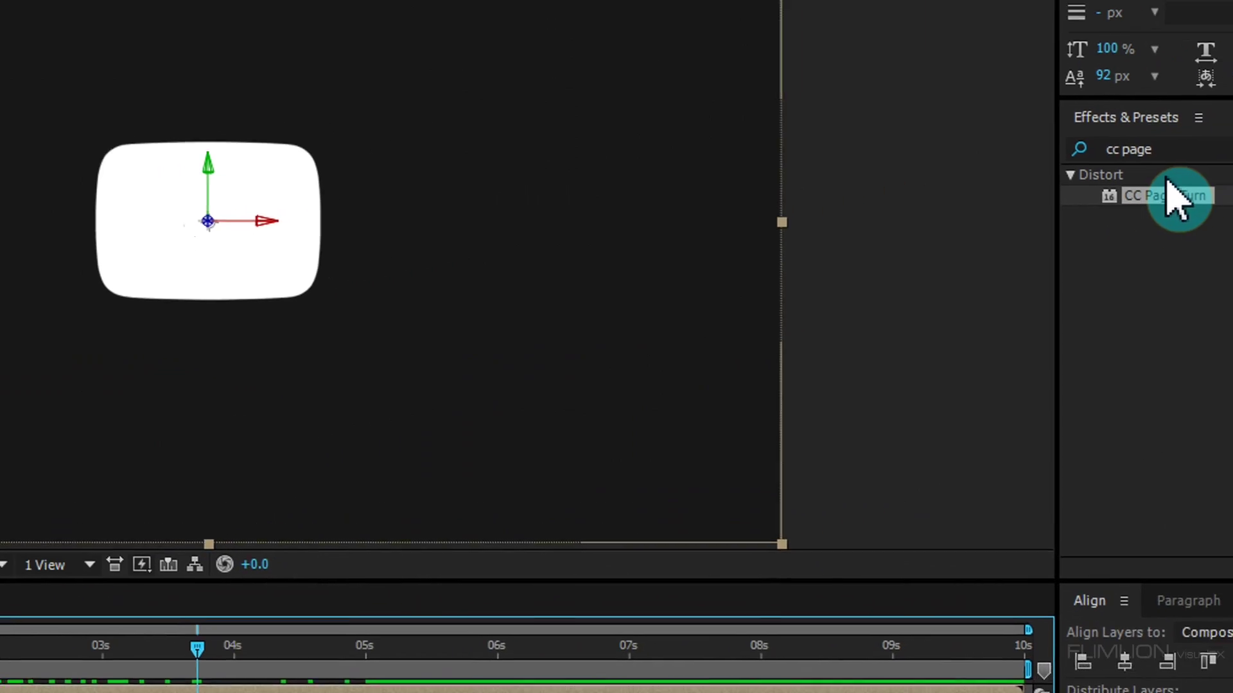
Find the Transform effect and apply it to the LOGO COMP layer
{"action": "left_click", "coordinate": [1174, 147]}
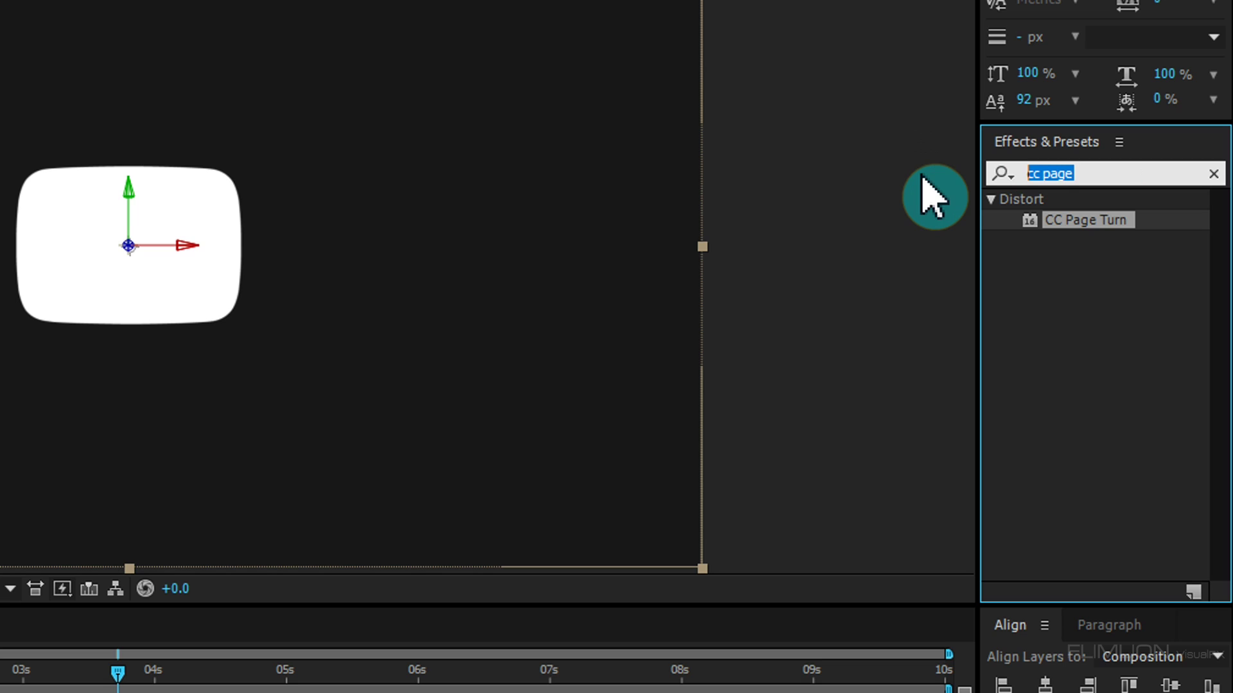
{"action": "type", "text": "trans"}
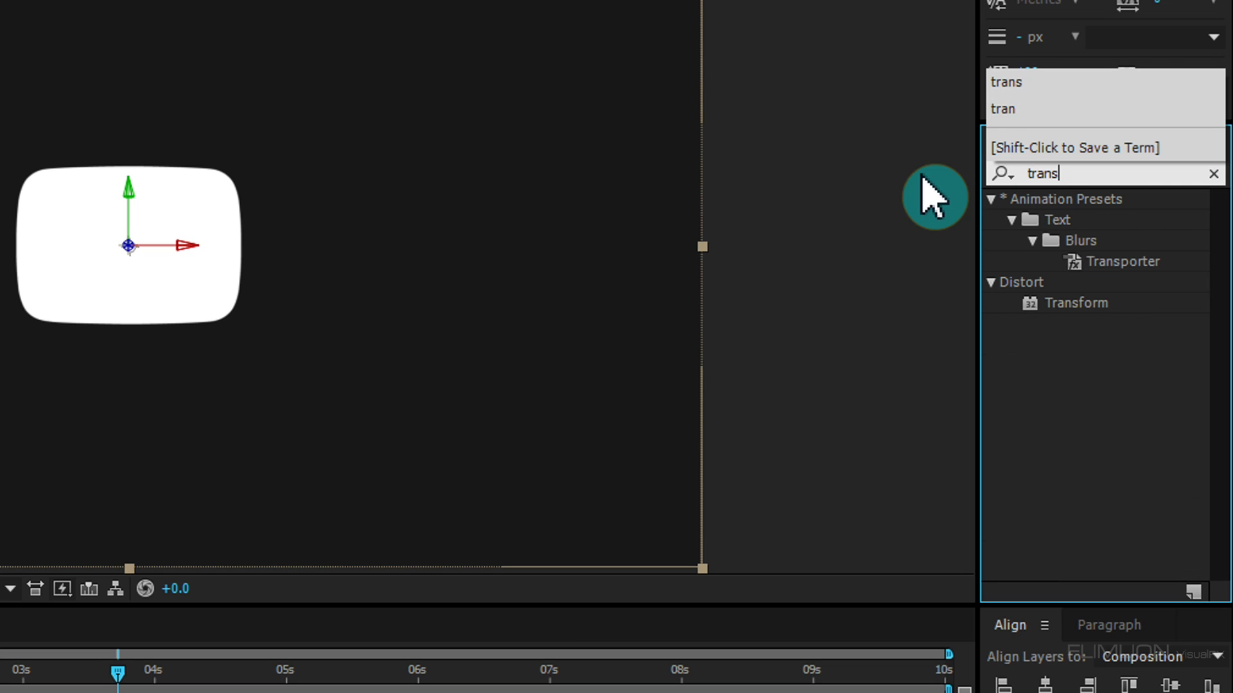
{"action": "left_click_drag", "start_coordinate": [1106, 303], "coordinate": [0, 661]}
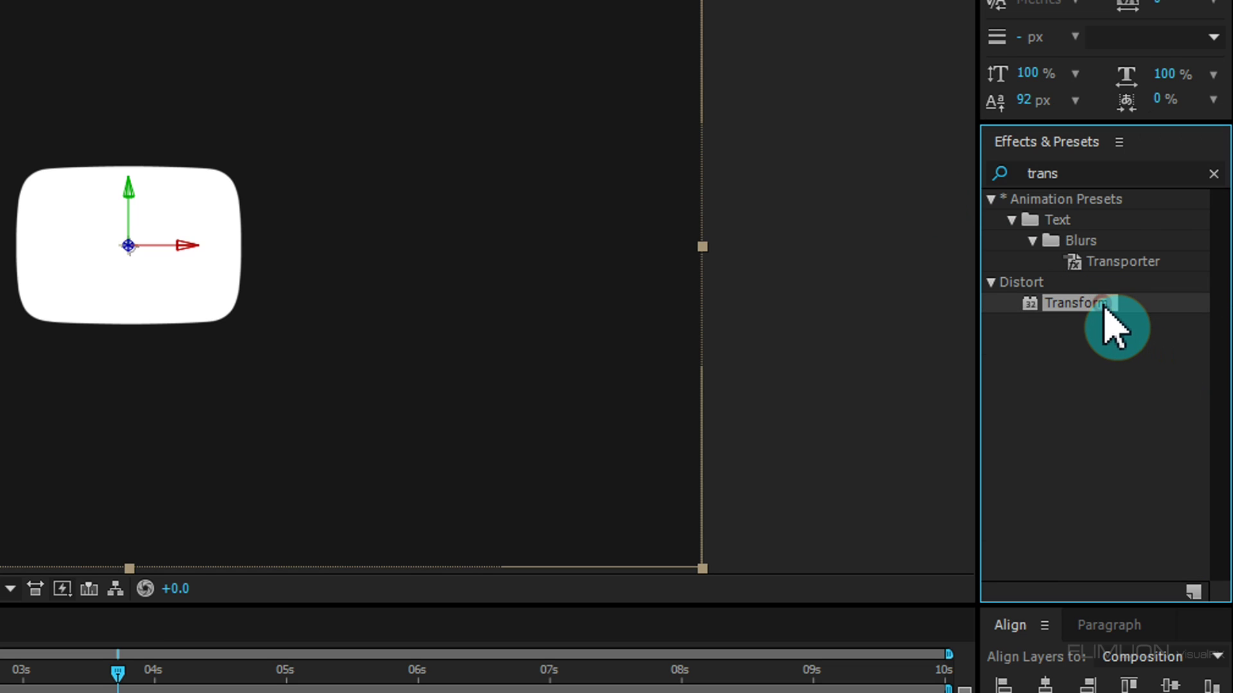
{"action": "left_click_drag", "start_coordinate": [439, 388], "coordinate": [137, 444]}
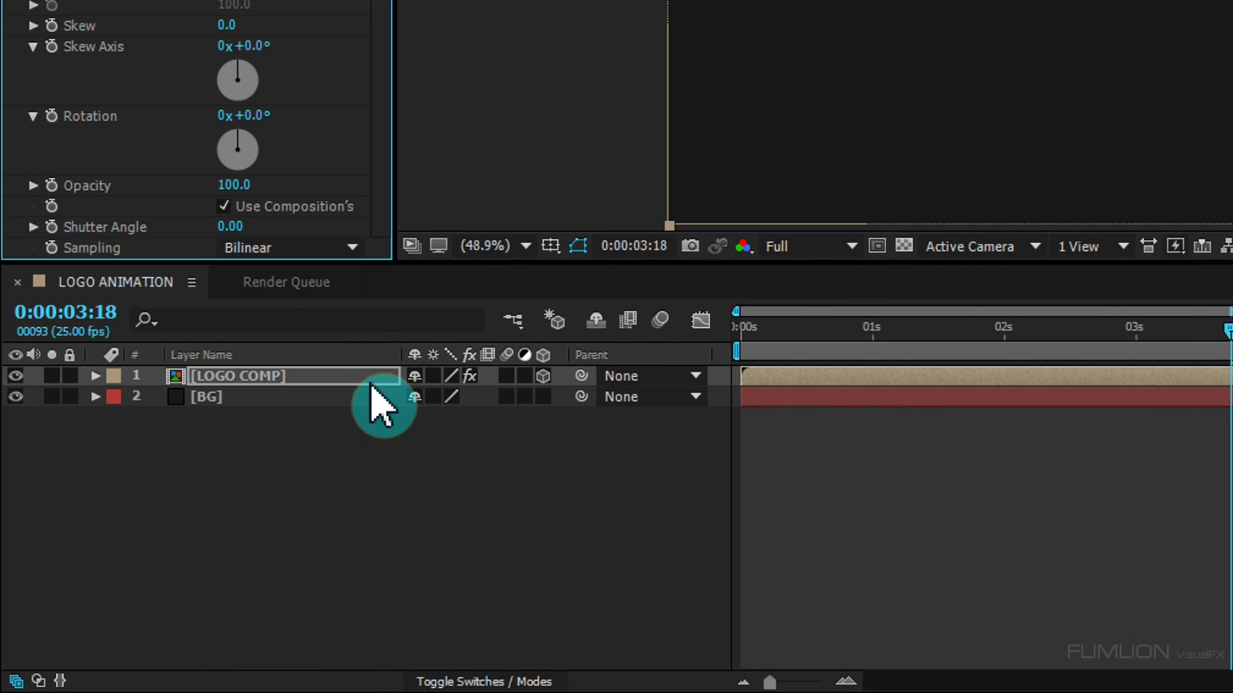
At 0:00:01:07, start keyframing the Transform effect's scale and opacity, with both values set to 0
{"action": "left_click_drag", "start_coordinate": [1228, 331], "coordinate": [905, 334]}
{"action": "mouse_move", "coordinate": [783, 385]}
{"action": "left_mouse_down"}
{"action": "mouse_move", "coordinate": [634, 388]}
{"action": "mouse_move", "coordinate": [793, 389]}
{"action": "left_mouse_up"}
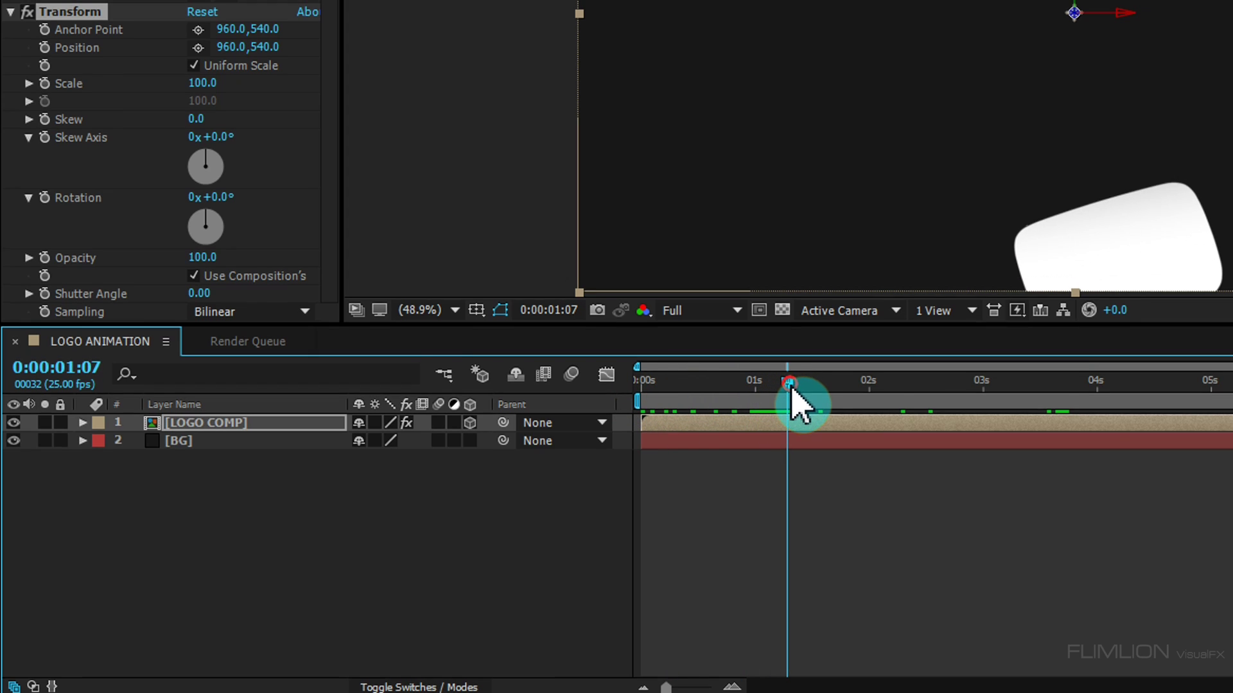
{"action": "left_click", "coordinate": [44, 211]}
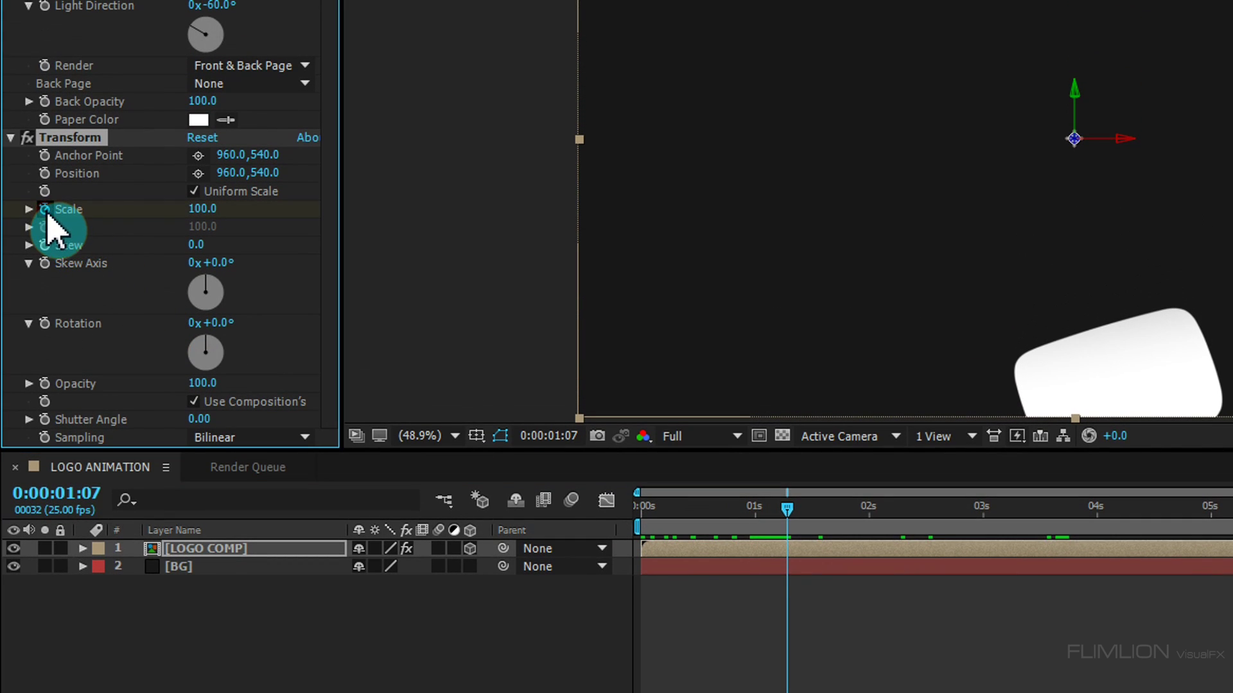
{"action": "left_click", "coordinate": [204, 384]}
{"action": "key", "text": "Return"}
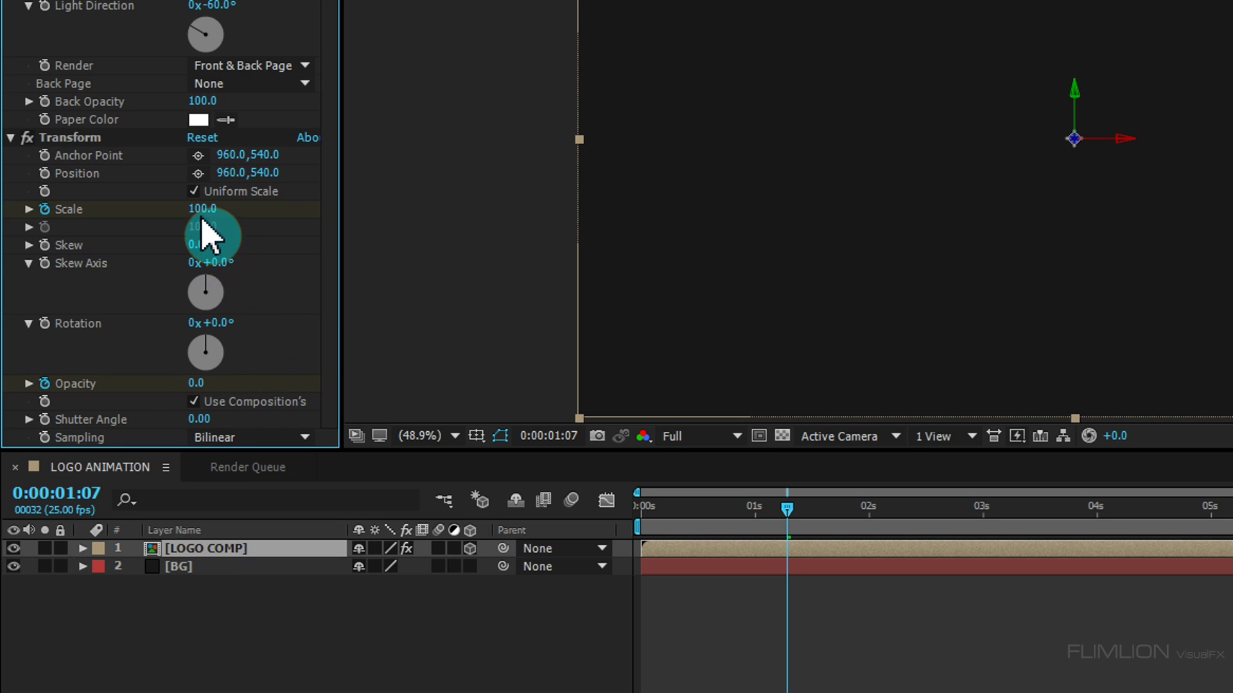
{"action": "left_click", "coordinate": [235, 207]}
{"action": "type", "text": "0"}
{"action": "left_click", "coordinate": [262, 213]}
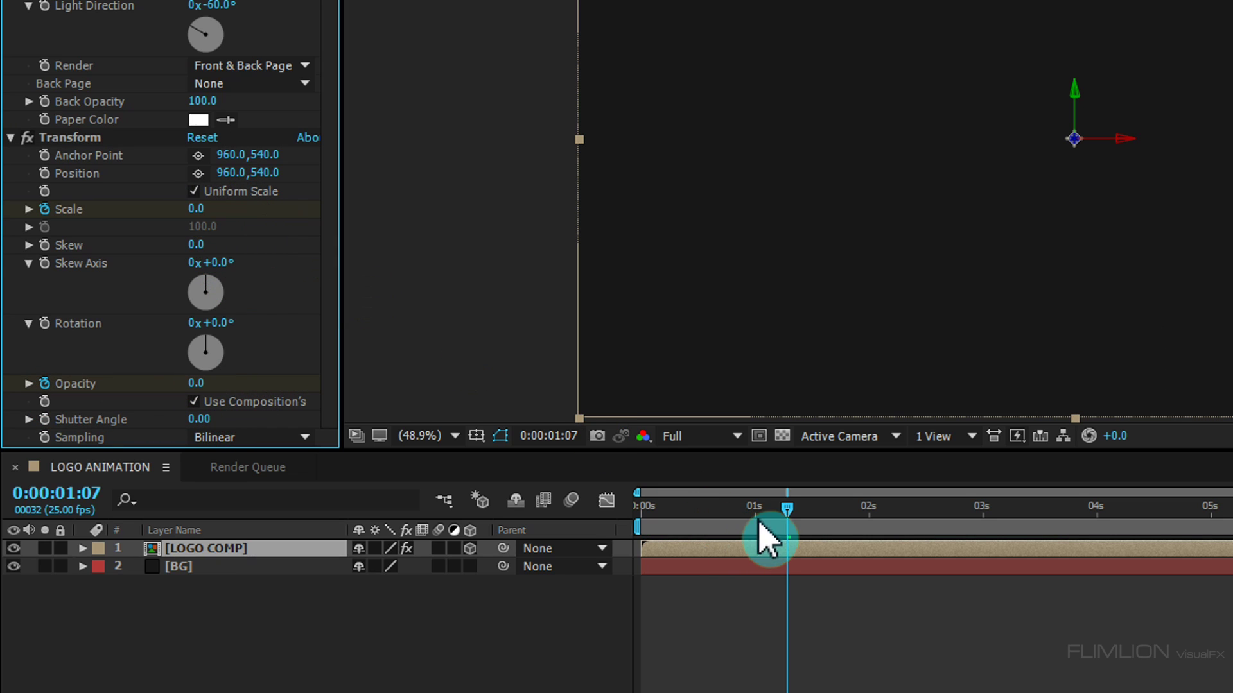
Show the layer's keyframes, set the Transform effect's scale and opacity to 100 at 0:00:01:18, and scrub through the reveal
{"action": "left_click", "coordinate": [214, 549]}
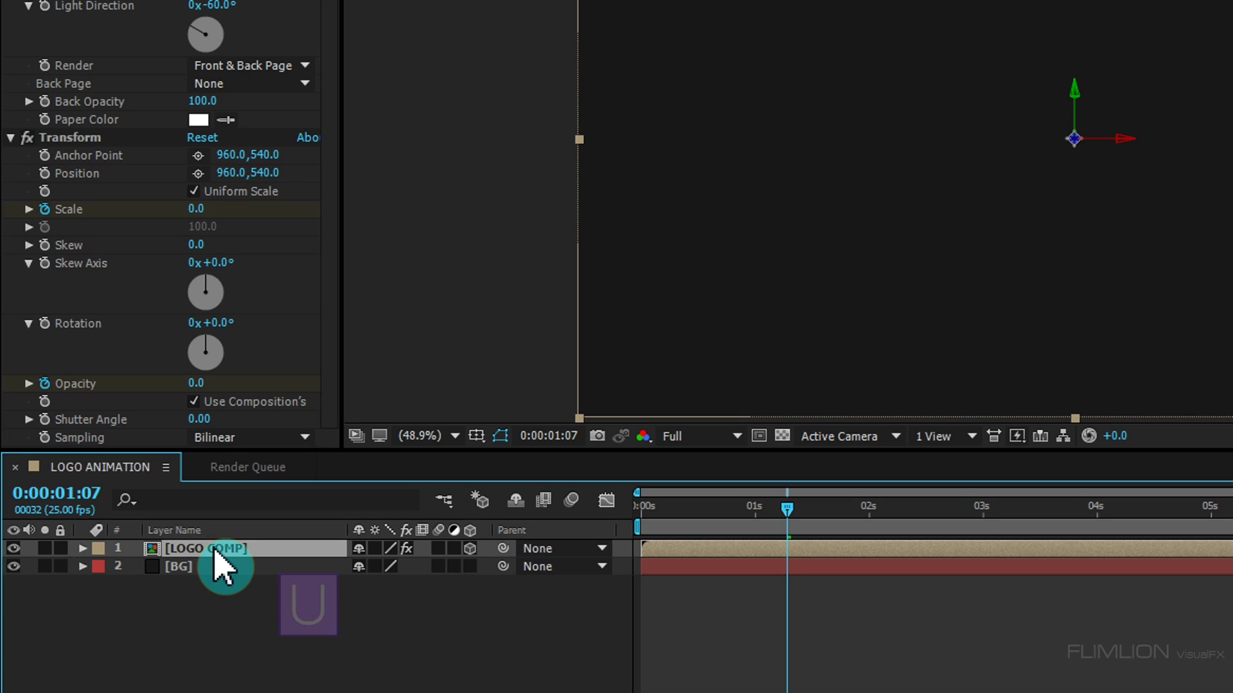
{"action": "key", "text": "u"}
{"action": "left_click_drag", "start_coordinate": [790, 506], "coordinate": [844, 523]}
{"action": "left_click", "coordinate": [200, 210]}
{"action": "type", "text": "100"}
{"action": "key", "text": "Return"}
{"action": "left_click", "coordinate": [199, 384]}
{"action": "type", "text": "100"}
{"action": "key", "text": "Return"}
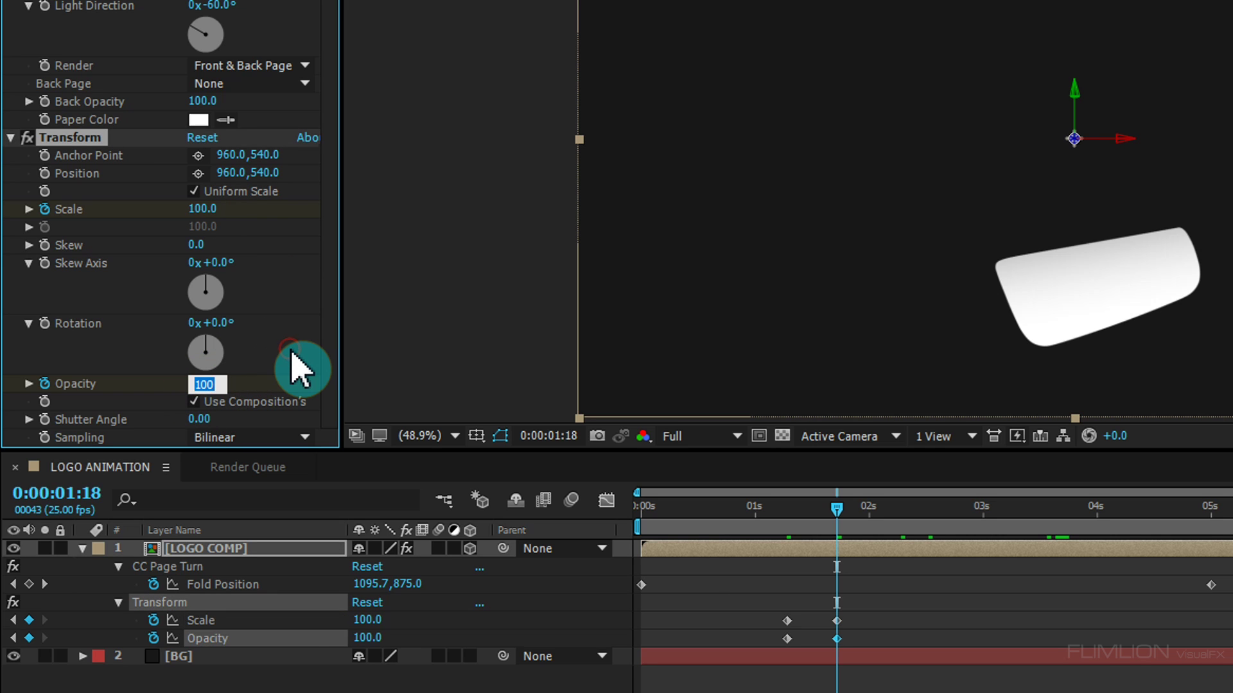
{"action": "left_click", "coordinate": [836, 509]}
{"action": "left_click_drag", "start_coordinate": [753, 502], "coordinate": [705, 510]}
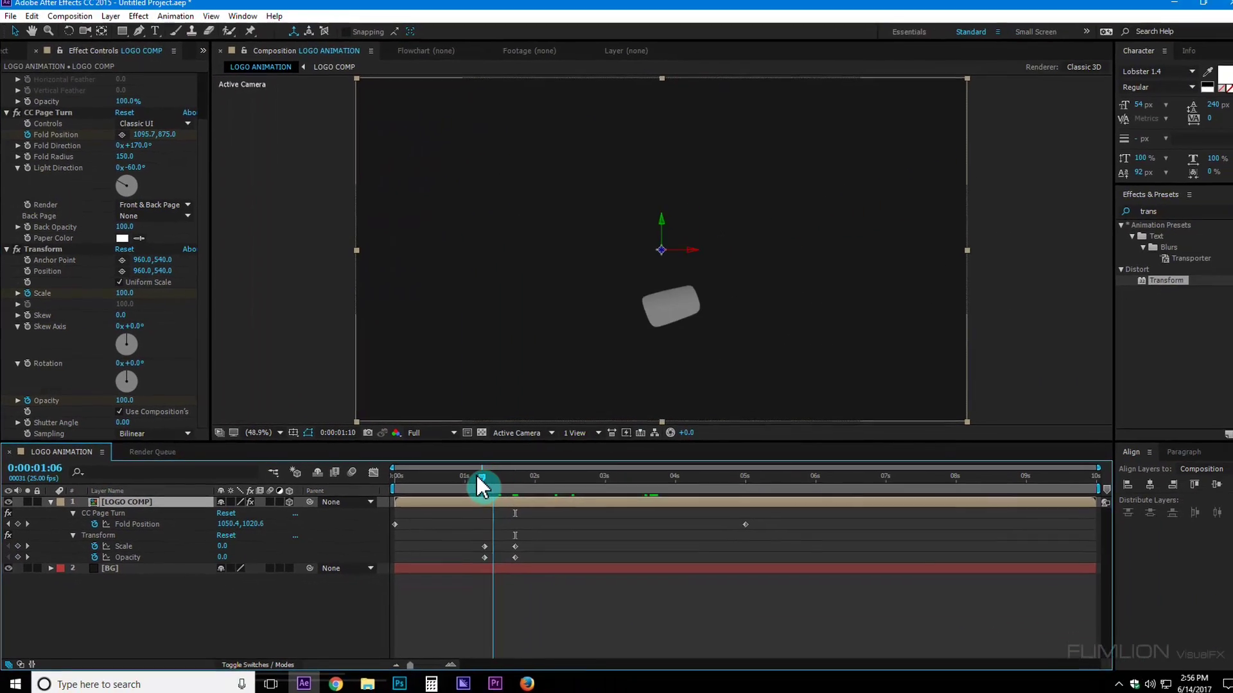
{"action": "left_click_drag", "start_coordinate": [558, 477], "coordinate": [632, 472]}
Apply Easy Ease to all the fold position, scale and opacity keyframes of the LOGO COMP layer
{"action": "left_click_drag", "start_coordinate": [756, 519], "coordinate": [385, 559]}
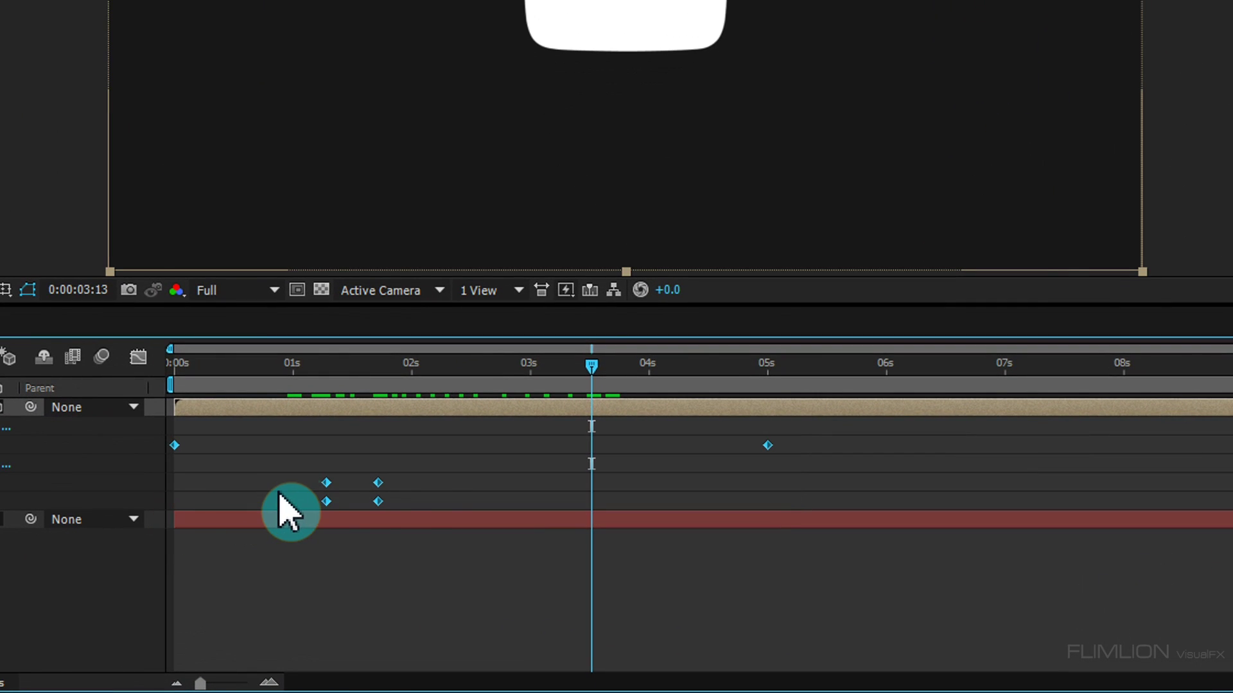
{"action": "right_click", "coordinate": [379, 501]}
{"action": "mouse_move", "coordinate": [508, 461]}
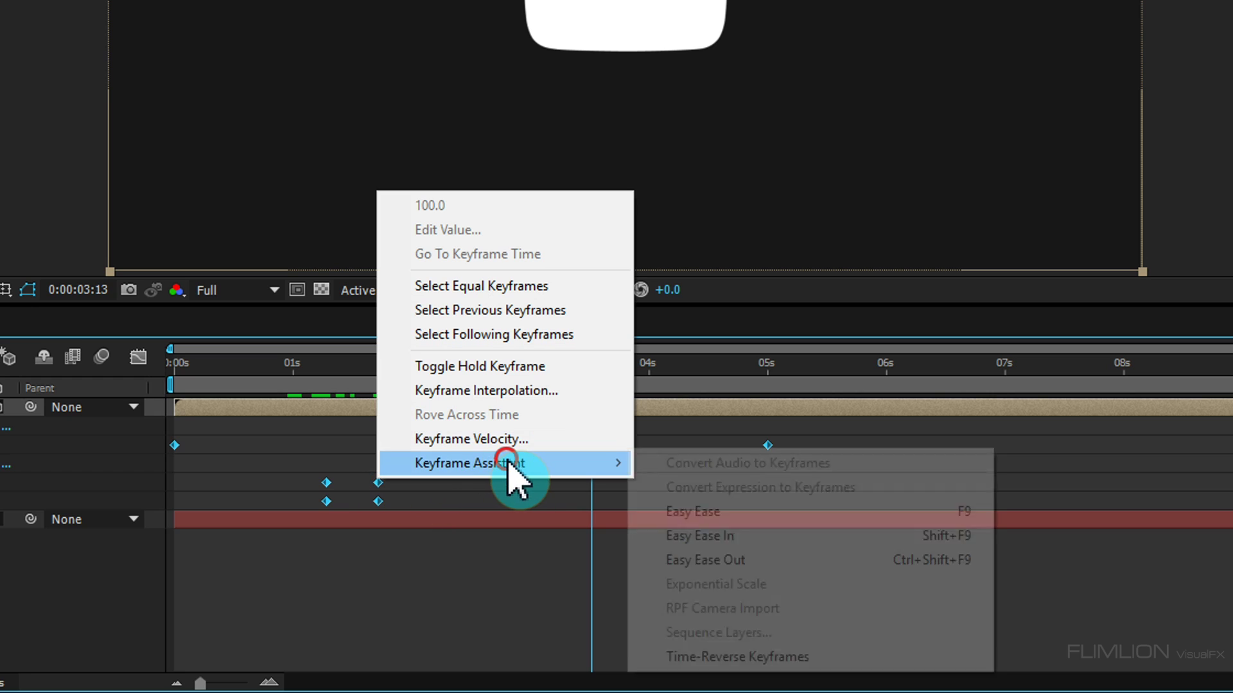
{"action": "left_click", "coordinate": [721, 514]}
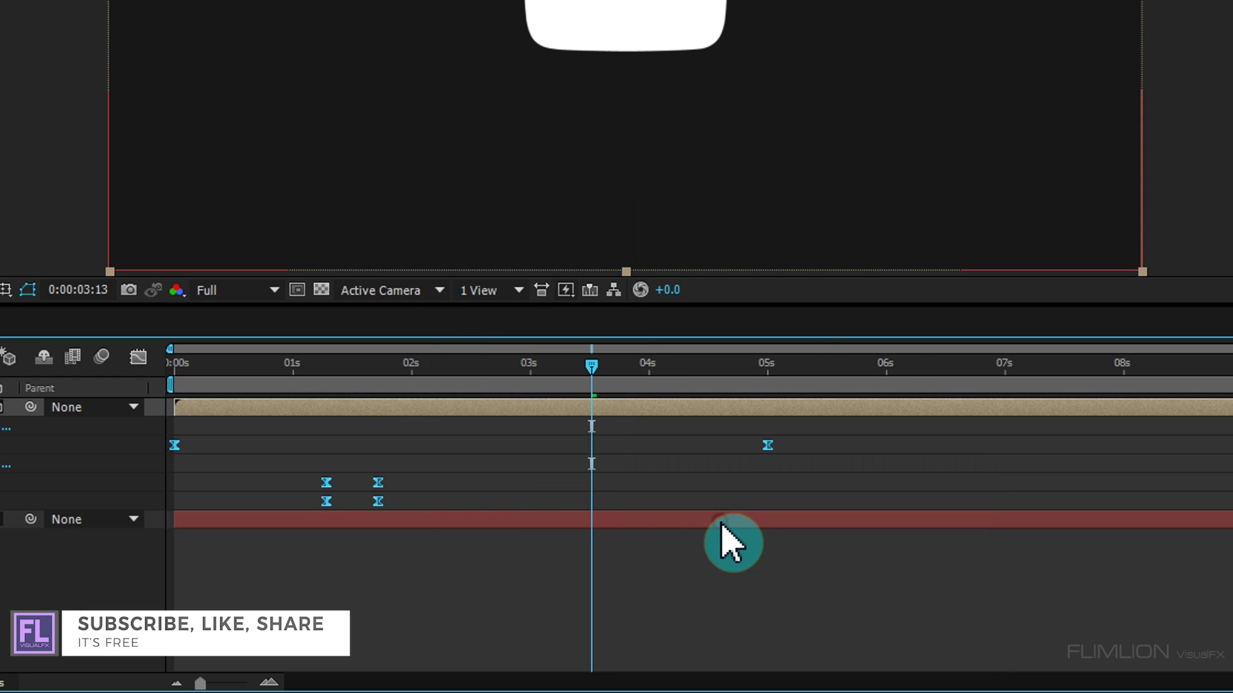
Delay the two Transform scale keyframes slightly after the opacity ones, to about 0:00:01:10 and 0:00:01:20
{"action": "left_click", "coordinate": [479, 589]}
{"action": "mouse_move", "coordinate": [399, 472]}
{"action": "left_mouse_down"}
{"action": "mouse_move", "coordinate": [349, 501]}
{"action": "mouse_move", "coordinate": [340, 482]}
{"action": "mouse_move", "coordinate": [390, 488]}
{"action": "left_mouse_up"}
{"action": "left_click", "coordinate": [423, 489]}
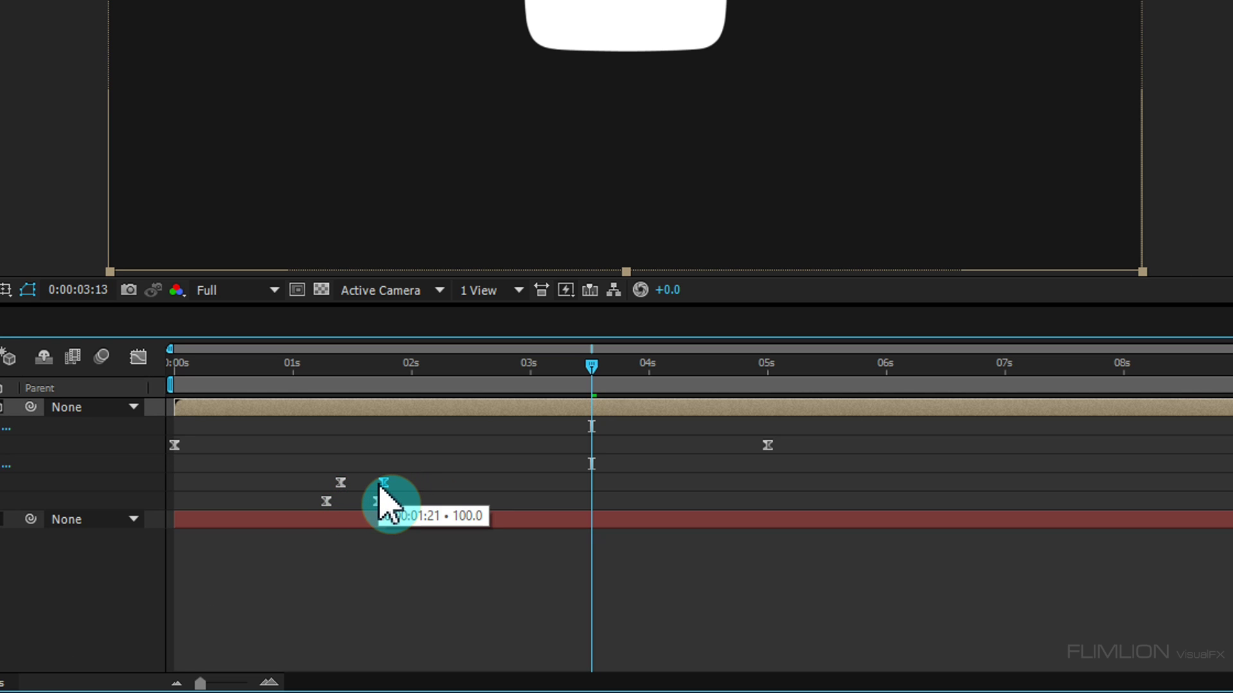
In the Graph Editor, lengthen the incoming influence of the final scale and opacity keyframes so the speed peaks early and slows gradually
{"action": "left_click_drag", "start_coordinate": [429, 461], "coordinate": [307, 506]}
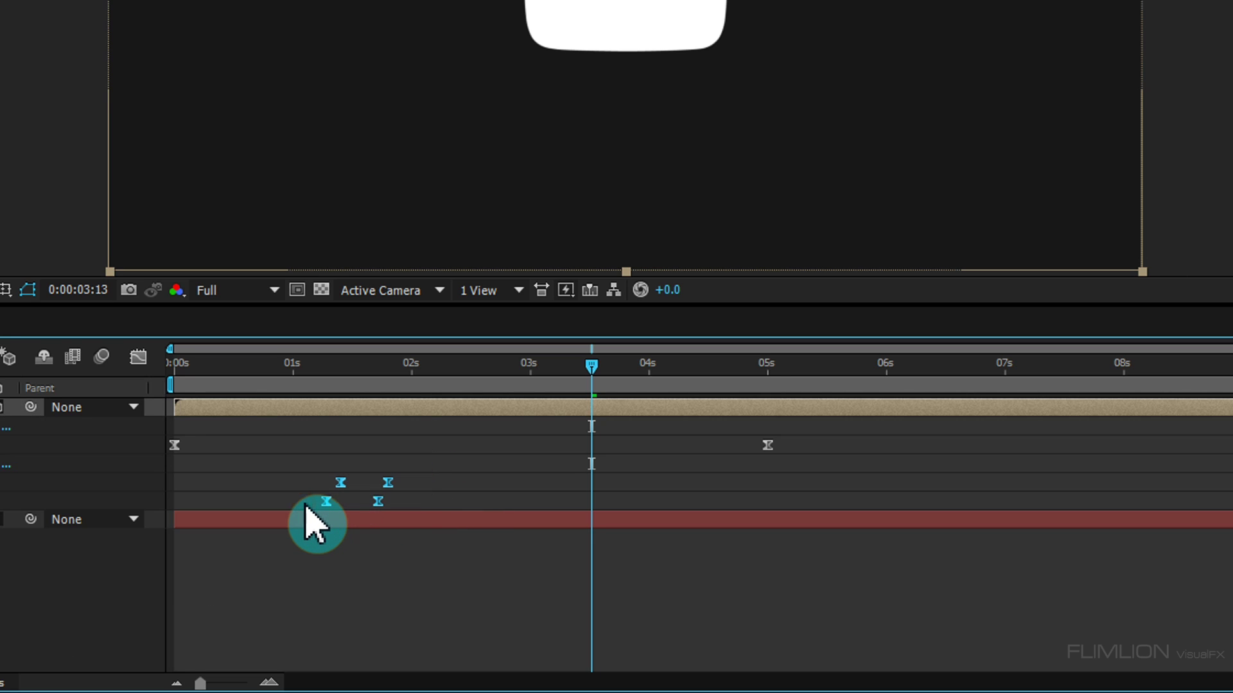
{"action": "left_click", "coordinate": [140, 360]}
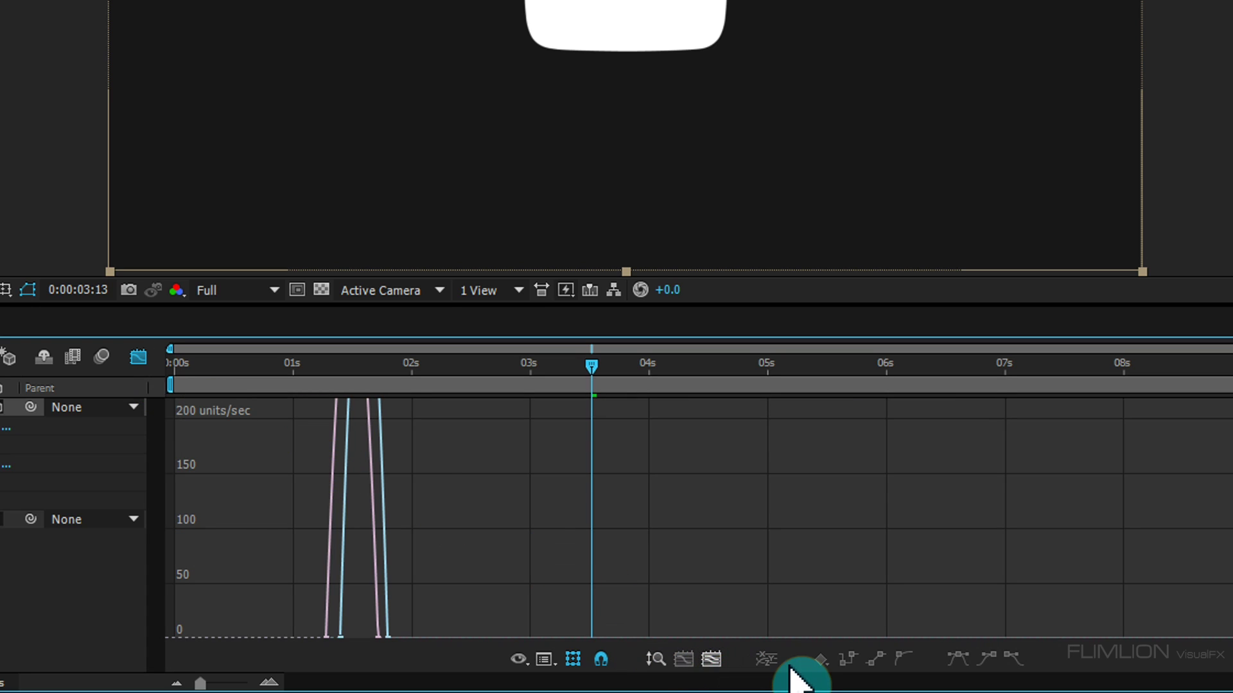
{"action": "left_click", "coordinate": [710, 660]}
{"action": "left_click_drag", "start_coordinate": [1203, 591], "coordinate": [1002, 636]}
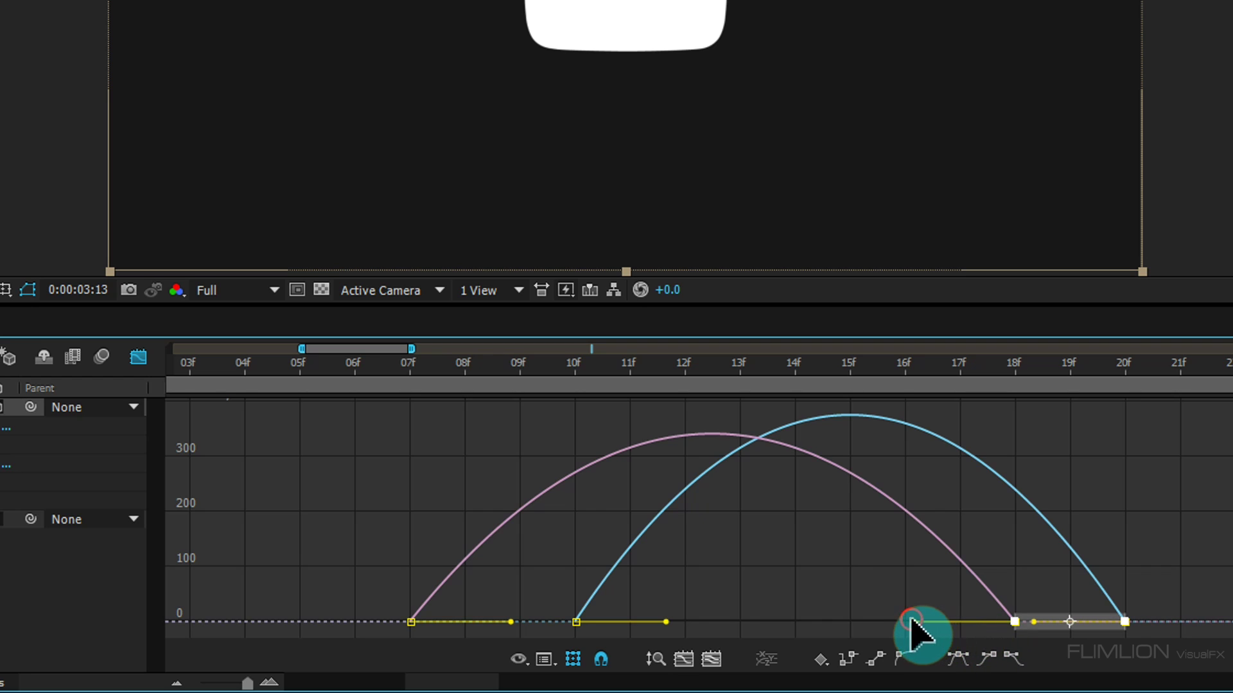
{"action": "left_click_drag", "start_coordinate": [909, 621], "coordinate": [842, 622]}
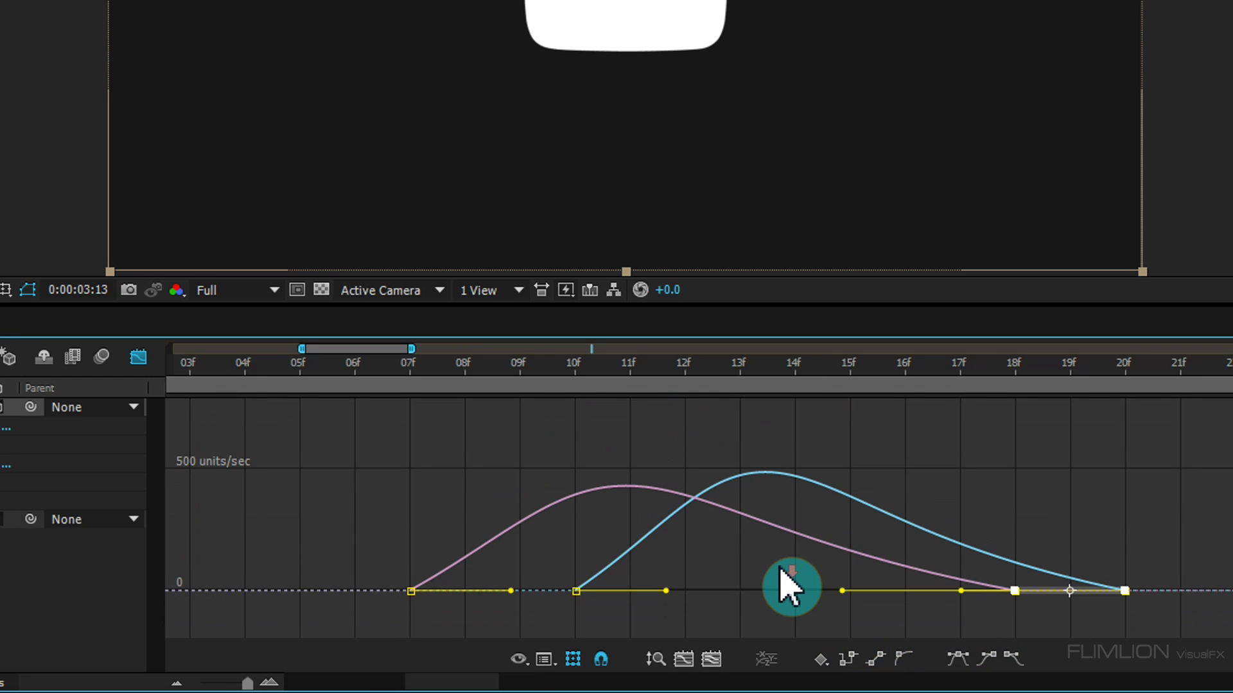
{"action": "left_click_drag", "start_coordinate": [841, 591], "coordinate": [807, 592]}
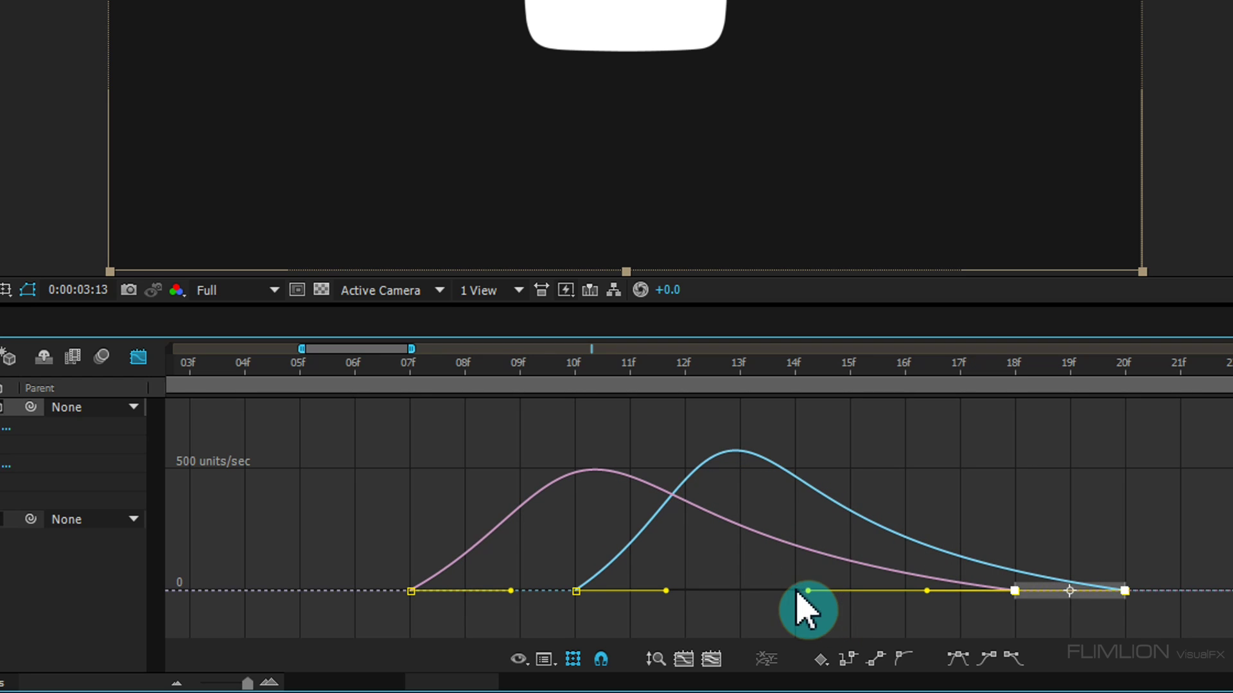
{"action": "left_click", "coordinate": [138, 357]}
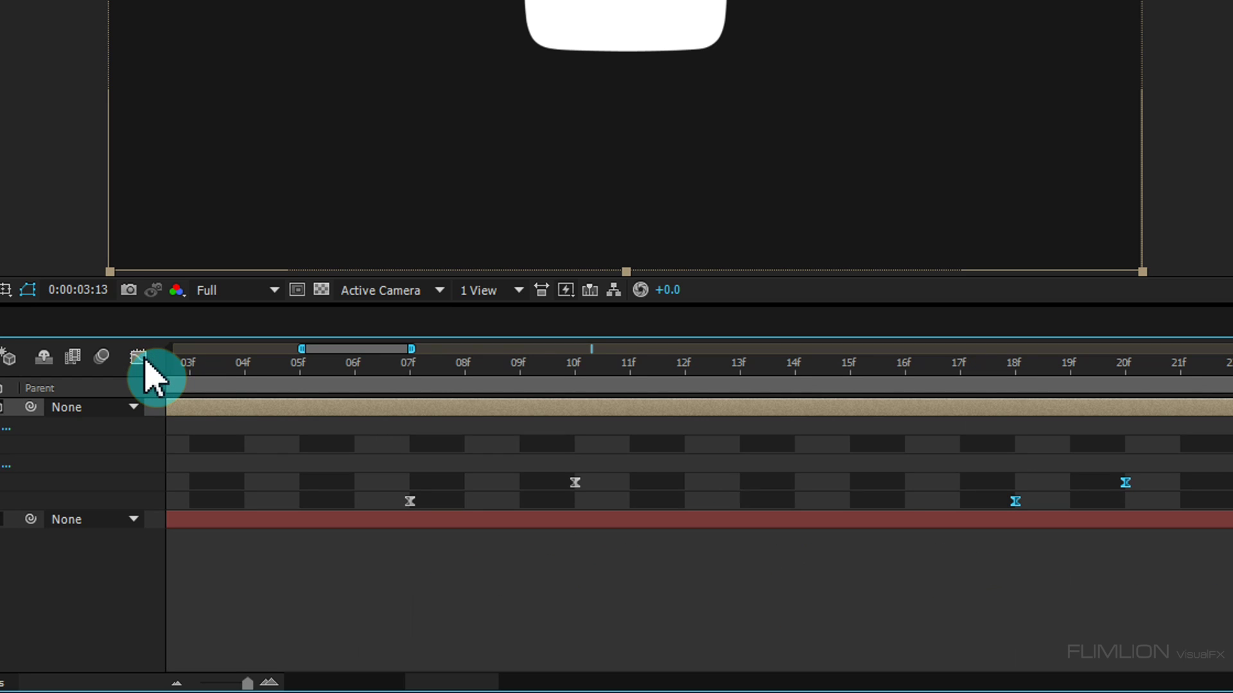
In the Graph Editor, lengthen the incoming influence of the fold position's 5-second keyframe for a slower finish
{"action": "left_click_drag", "start_coordinate": [250, 686], "coordinate": [211, 683]}
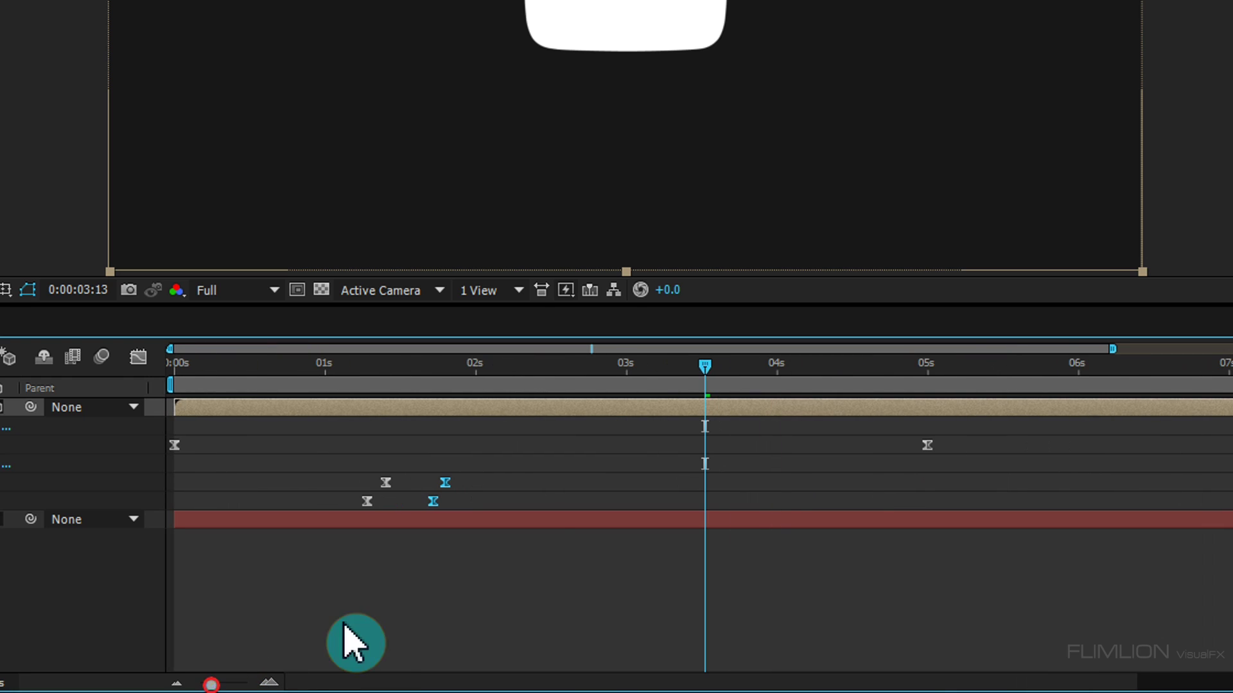
{"action": "left_click_drag", "start_coordinate": [976, 439], "coordinate": [176, 463]}
{"action": "left_click", "coordinate": [138, 358]}
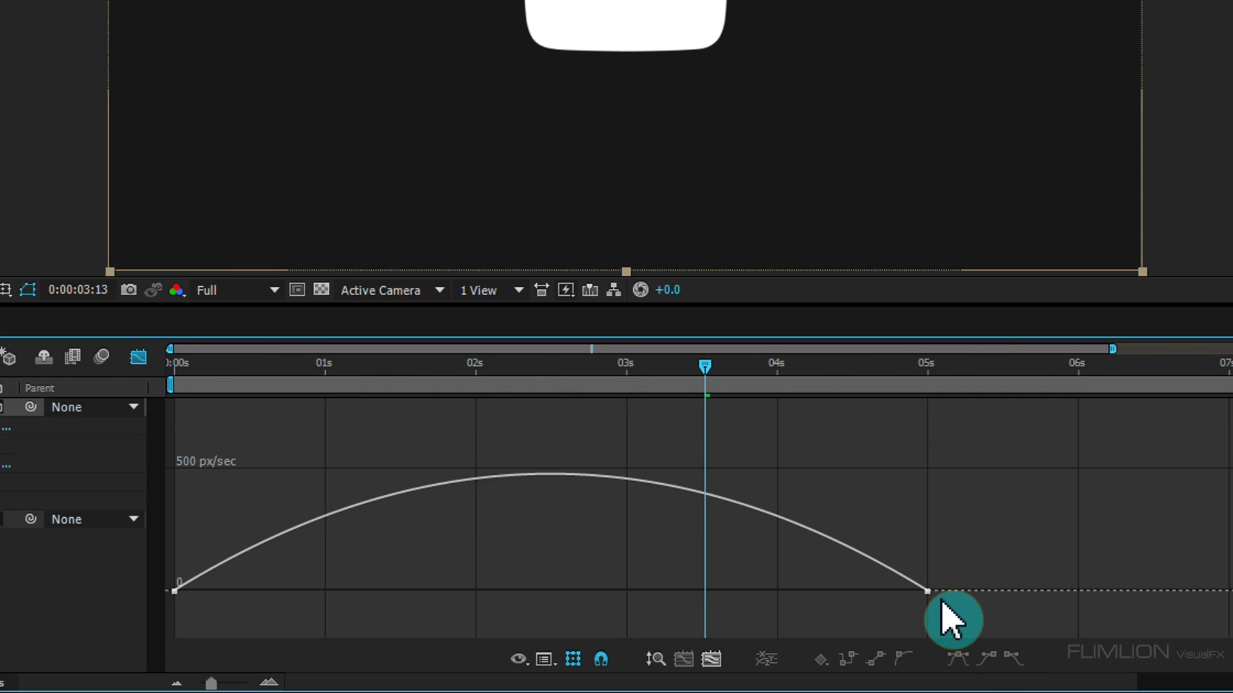
{"action": "left_click", "coordinate": [927, 591]}
{"action": "left_click_drag", "start_coordinate": [799, 592], "coordinate": [671, 596]}
{"action": "left_click", "coordinate": [138, 357]}
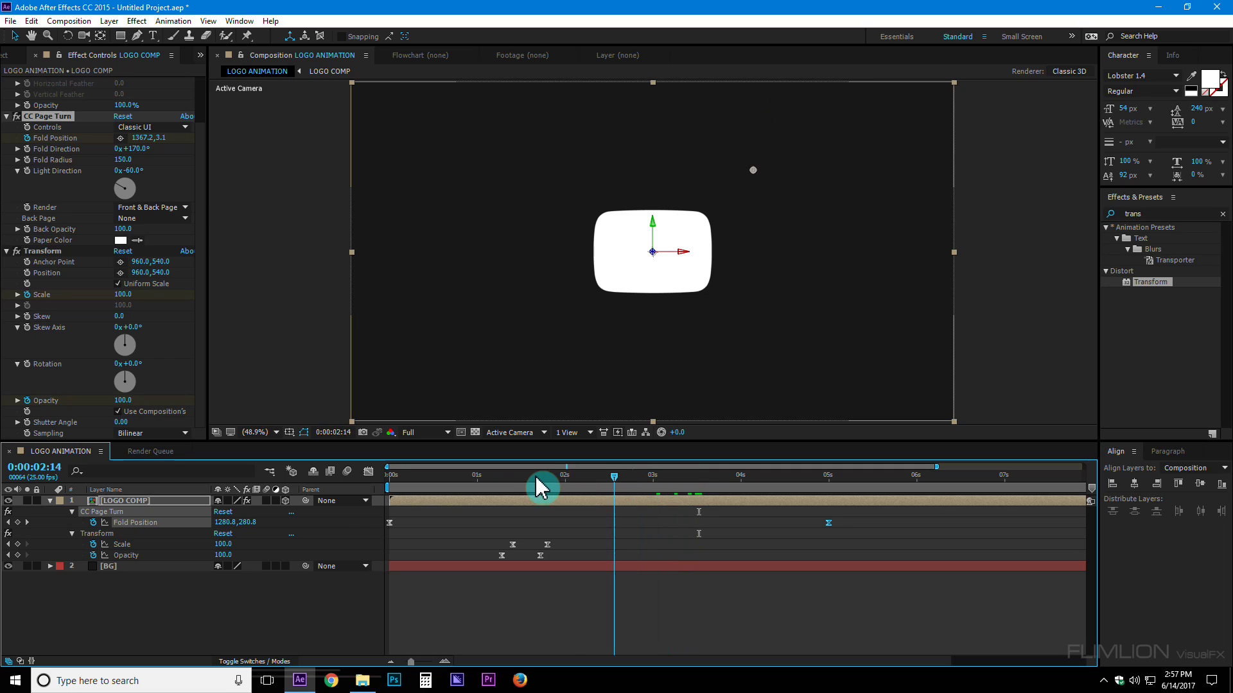
Preview the logo reveal from the start, and scrub on to 3 seconds
{"action": "left_click_drag", "start_coordinate": [538, 487], "coordinate": [394, 486]}
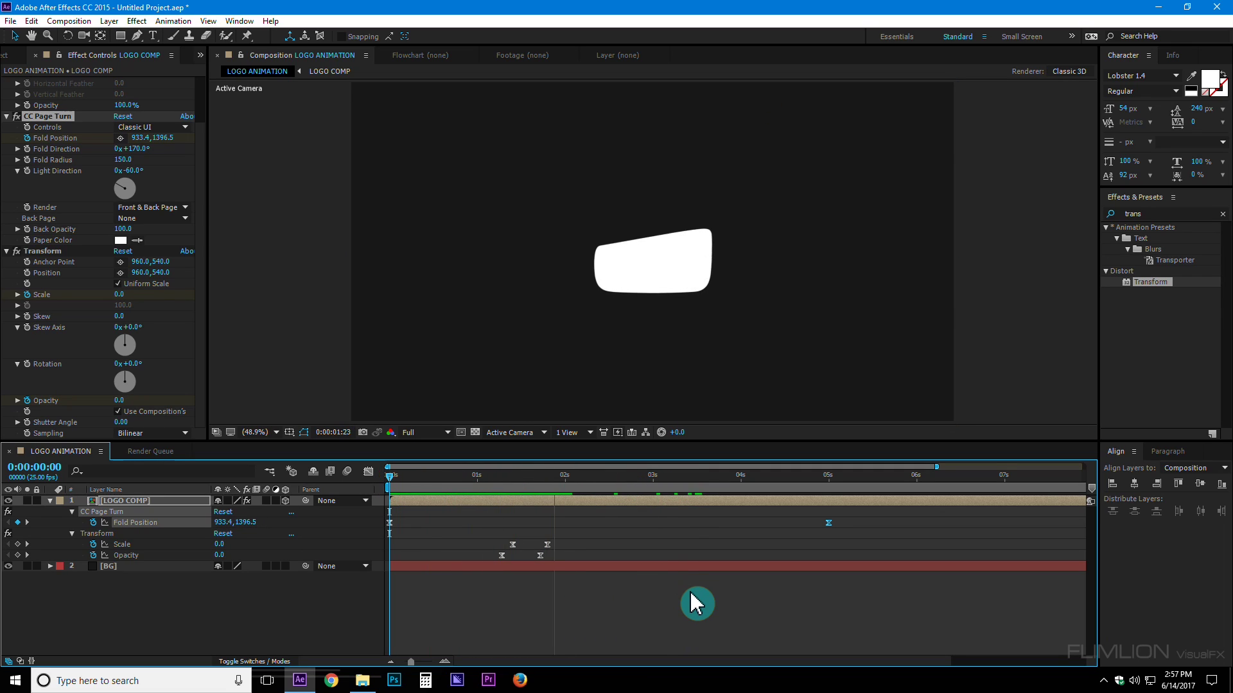
{"action": "left_click_drag", "start_coordinate": [665, 495], "coordinate": [435, 488]}
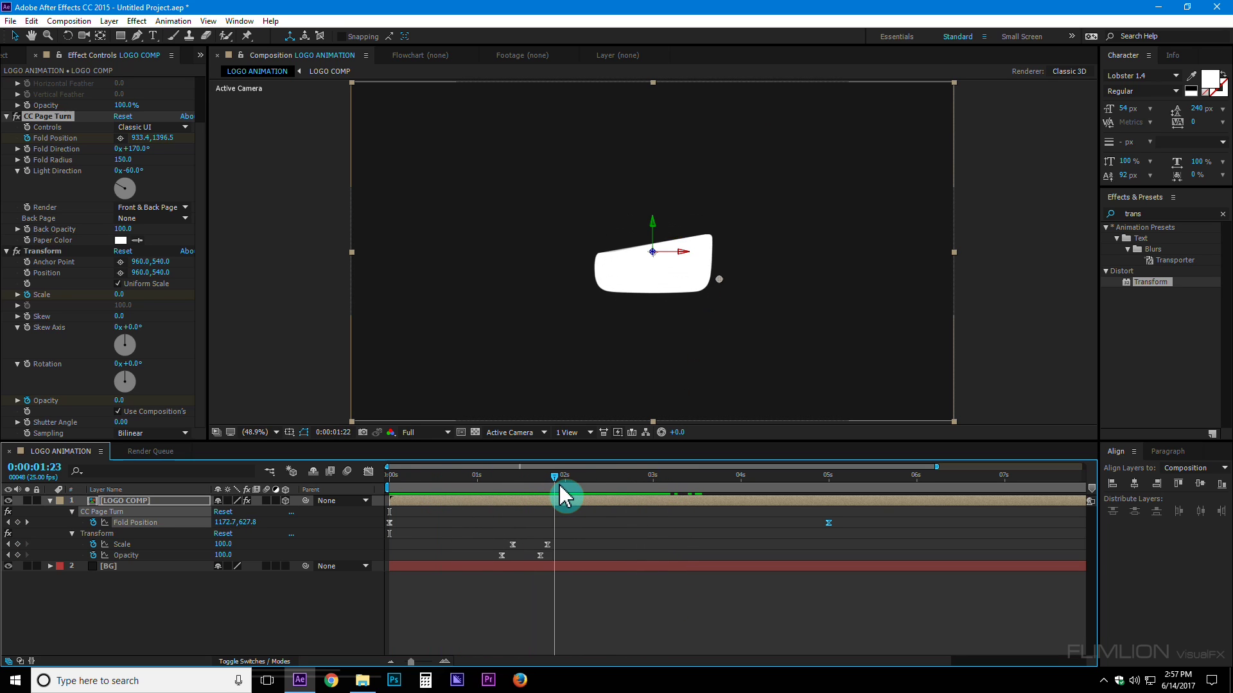
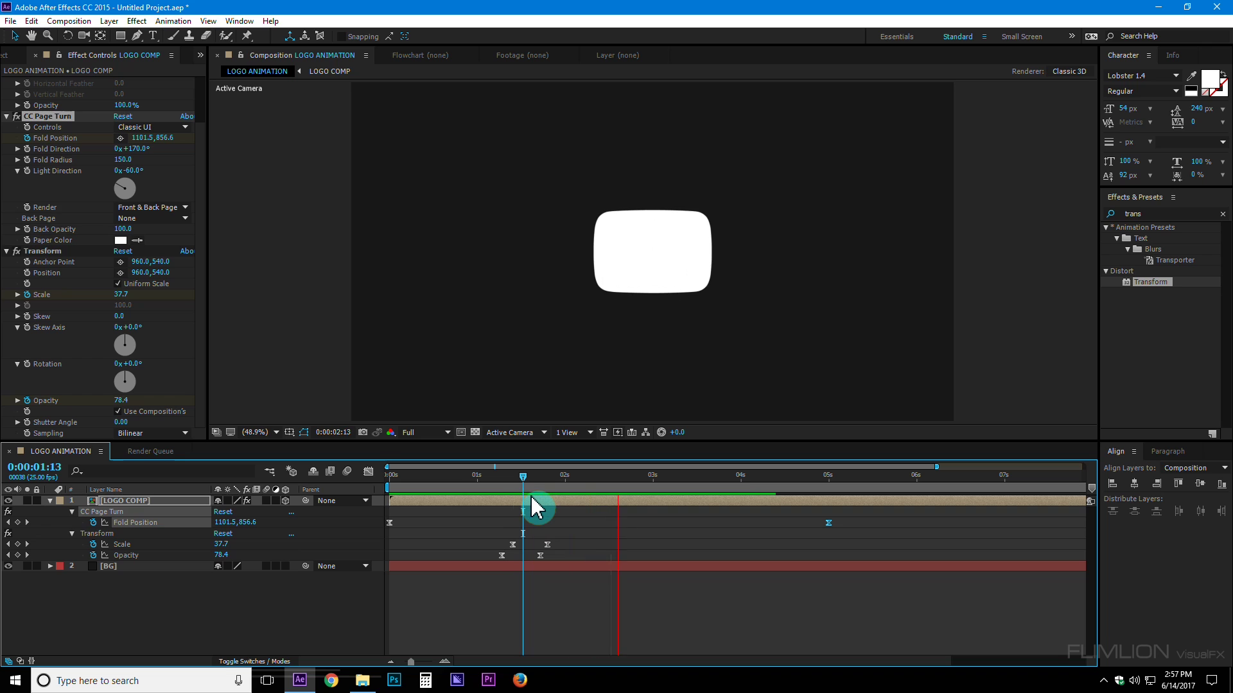
{"action": "left_click_drag", "start_coordinate": [533, 507], "coordinate": [616, 498]}
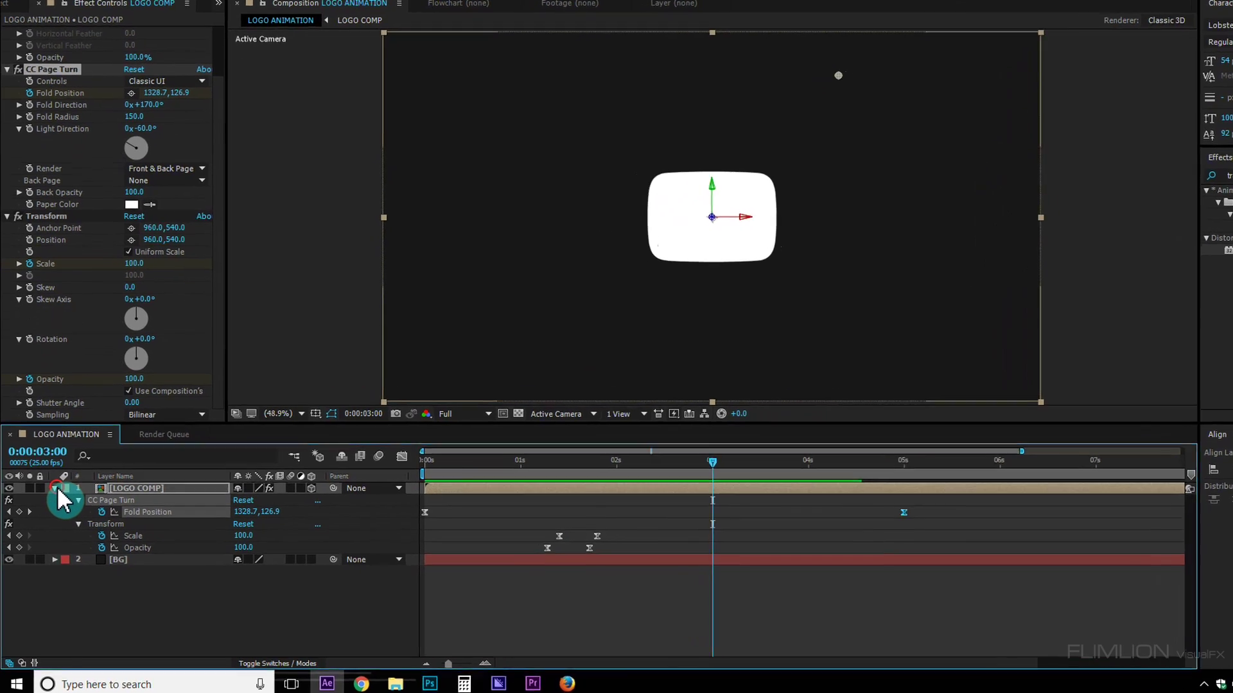
Duplicate the LOGO COMP layer and shift the upper copy about 4 frames later in the timeline
{"action": "left_click", "coordinate": [50, 500]}
{"action": "left_click", "coordinate": [115, 503]}
{"action": "key", "text": "ctrl+d"}
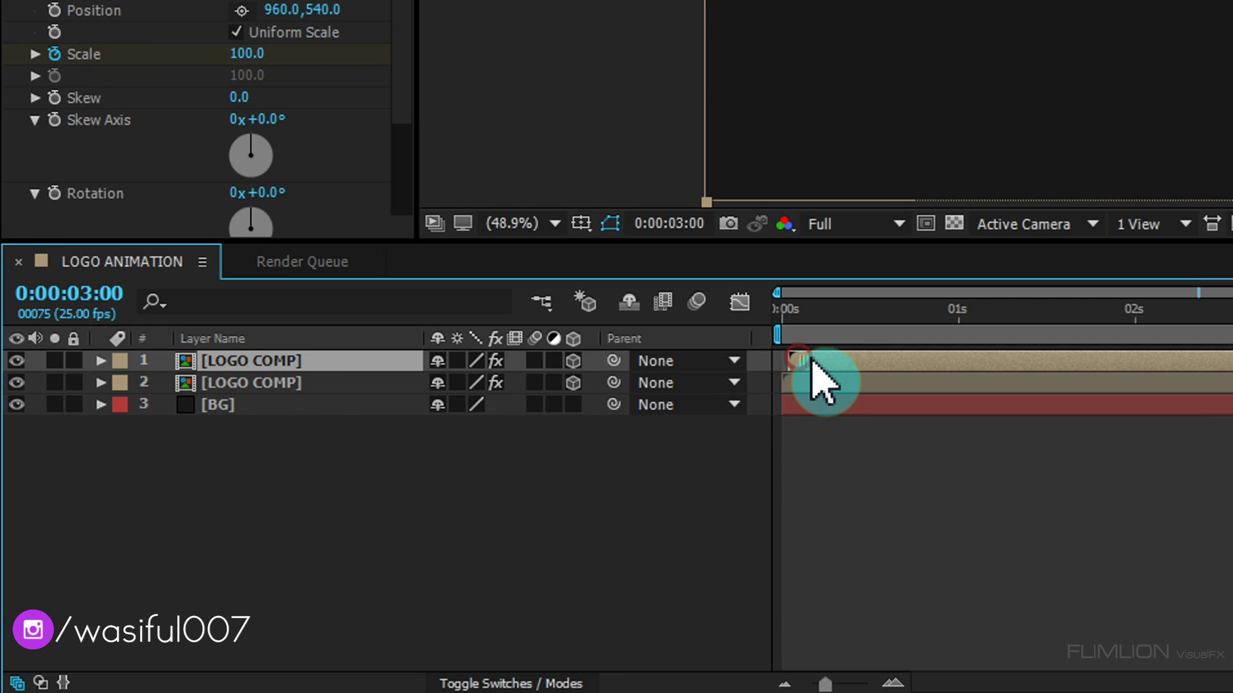
{"action": "left_click_drag", "start_coordinate": [811, 360], "coordinate": [826, 361]}
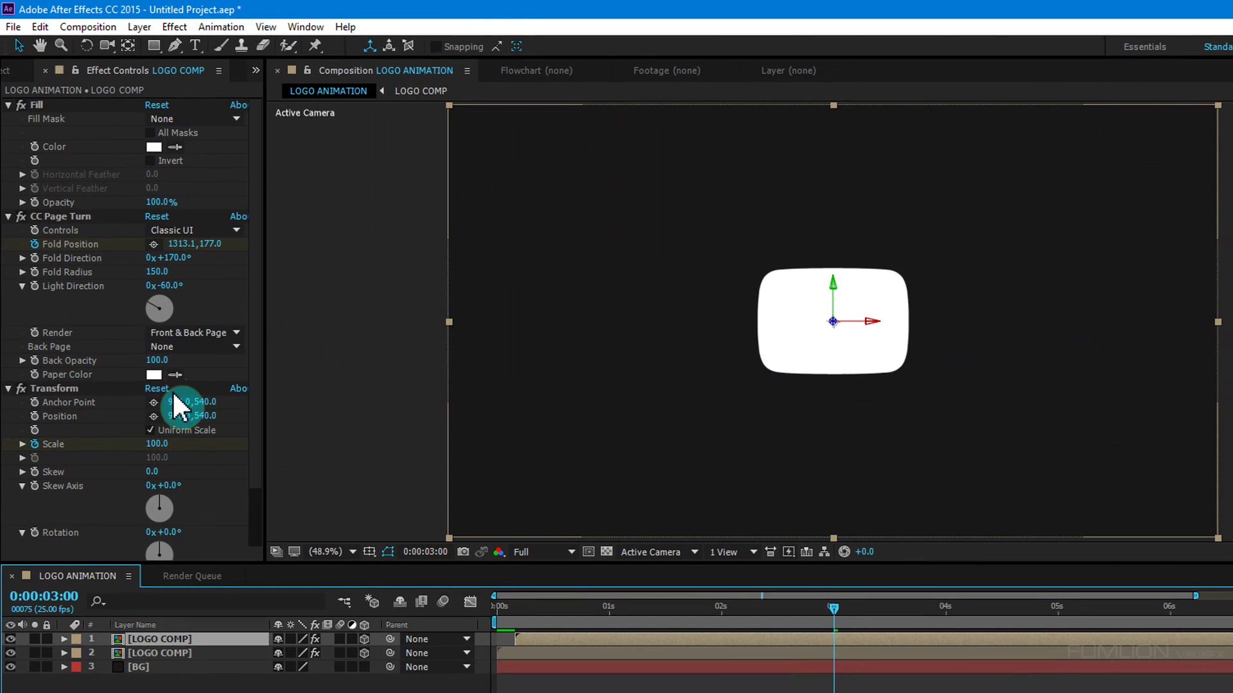
Set the upper copy's CC Page Turn paper color to yellow (H 48°, S 81%, B 96%) and sample it for the Fill color
{"action": "left_click", "coordinate": [156, 376]}
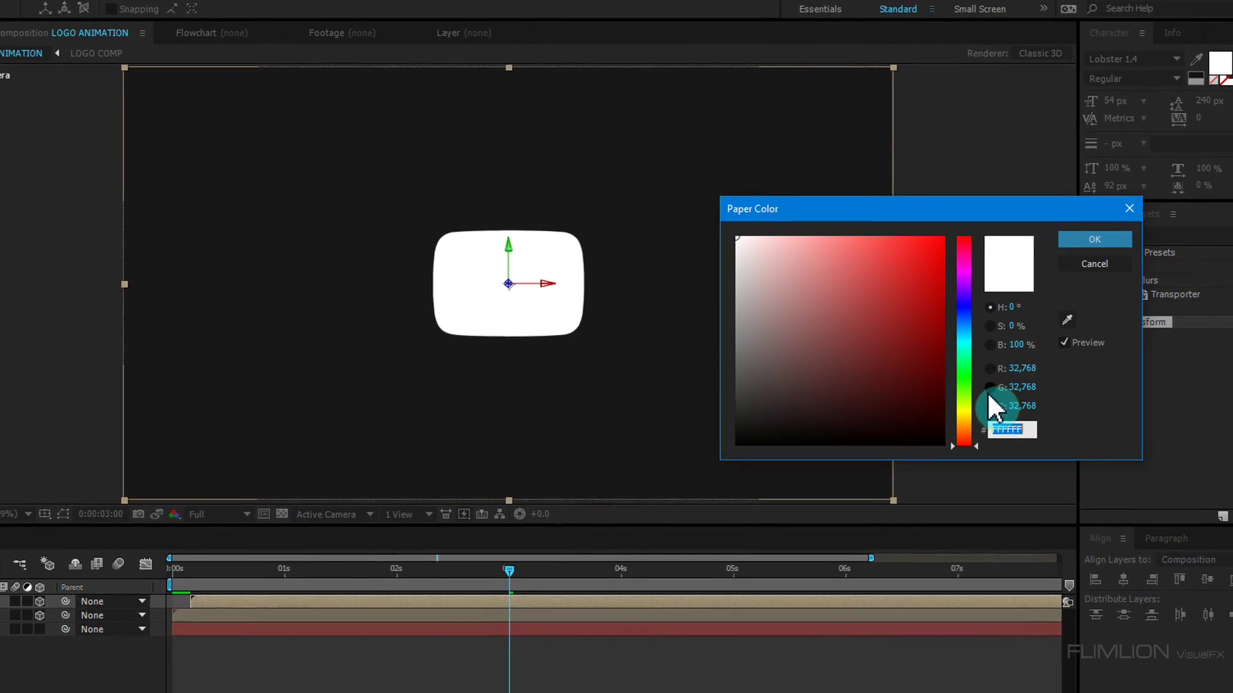
{"action": "left_click_drag", "start_coordinate": [958, 433], "coordinate": [959, 417]}
{"action": "left_click_drag", "start_coordinate": [897, 302], "coordinate": [888, 243]}
{"action": "left_click", "coordinate": [1085, 239]}
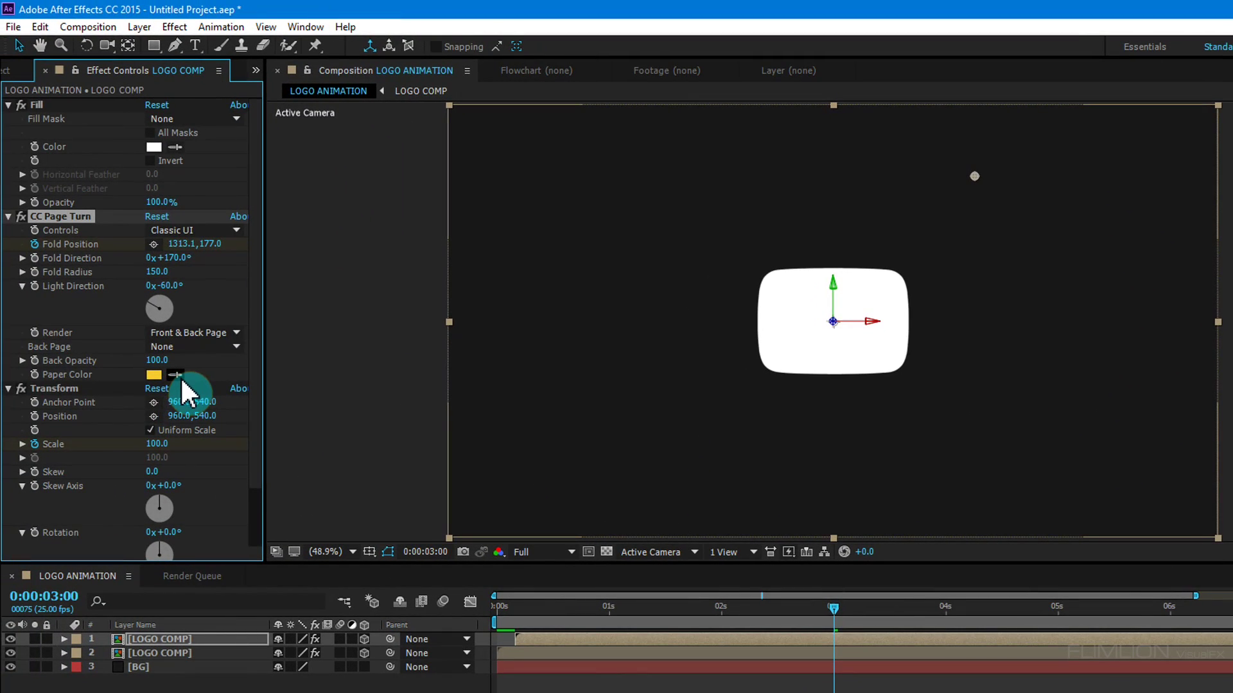
{"action": "left_click", "coordinate": [175, 147]}
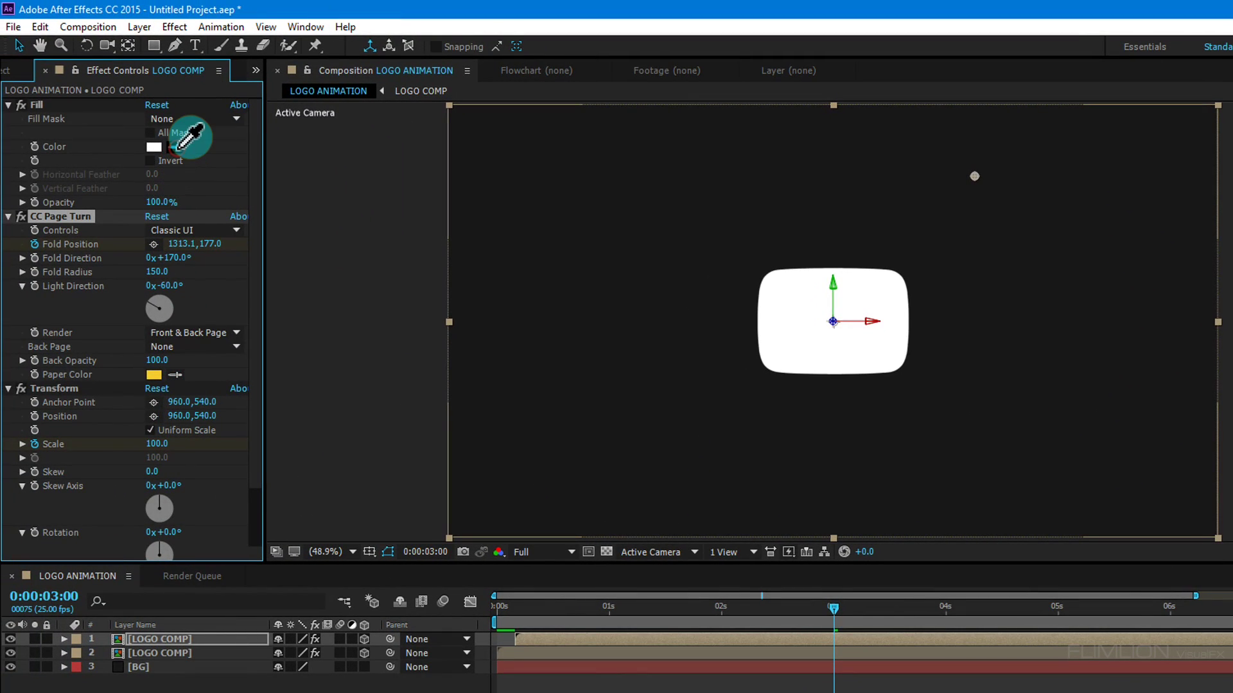
{"action": "left_click", "coordinate": [157, 374]}
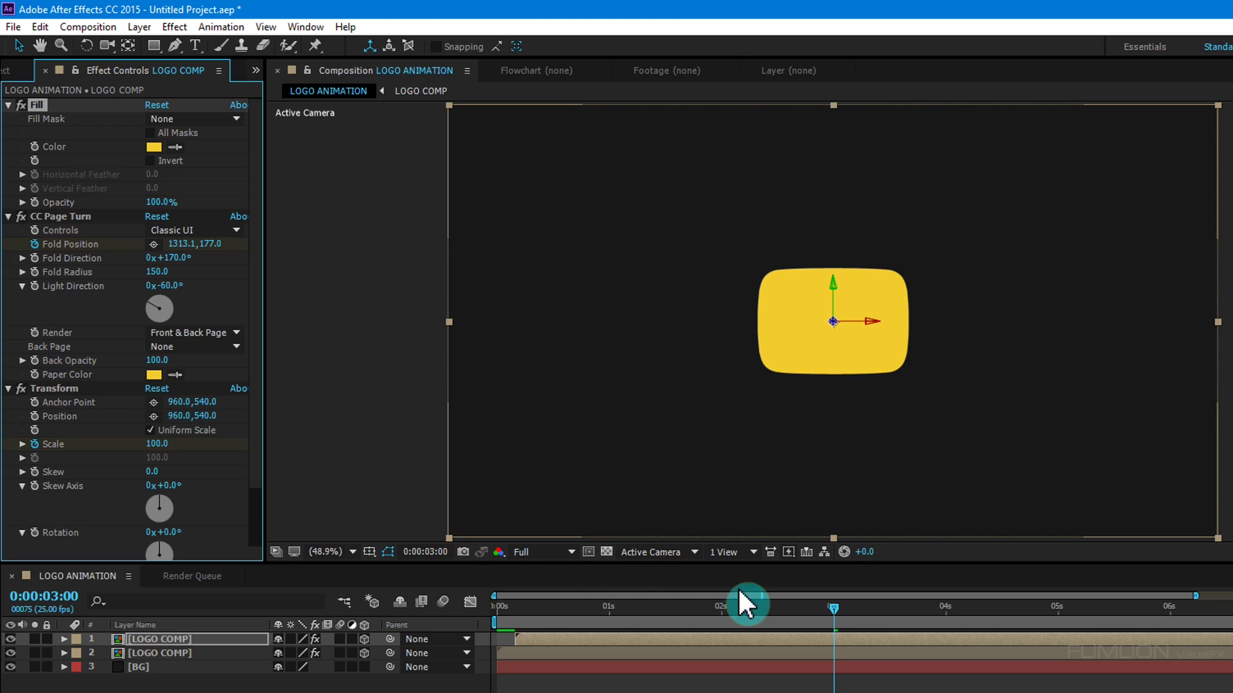
At 0:00:01:23, duplicate the yellow LOGO COMP layer and start the new copy about 4 frames later
{"action": "left_click_drag", "start_coordinate": [825, 610], "coordinate": [599, 613]}
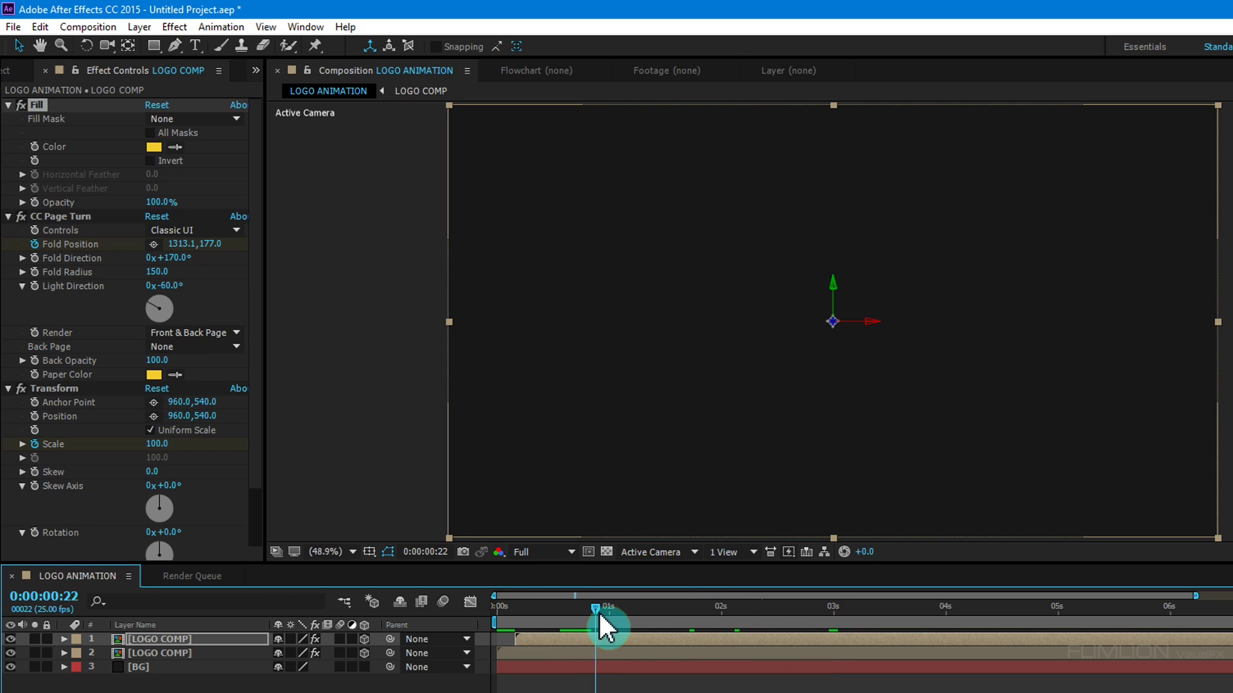
{"action": "left_click_drag", "start_coordinate": [690, 603], "coordinate": [713, 603]}
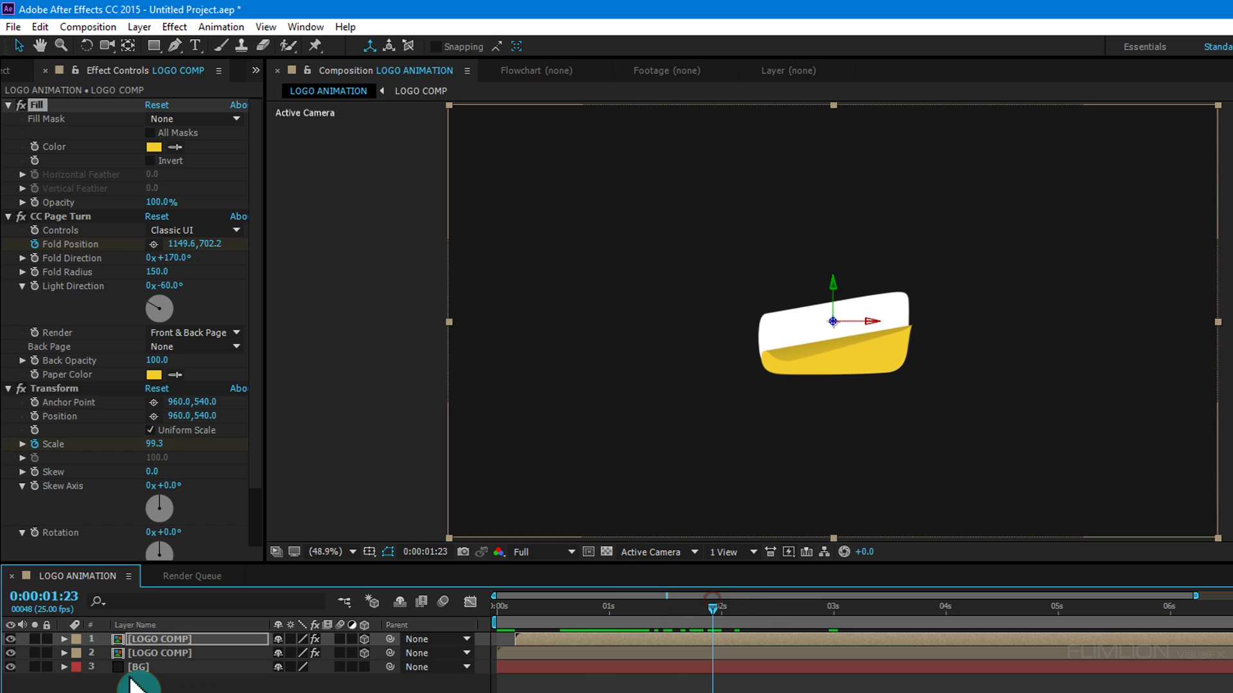
{"action": "left_click", "coordinate": [148, 640]}
{"action": "key", "text": "ctrl+d"}
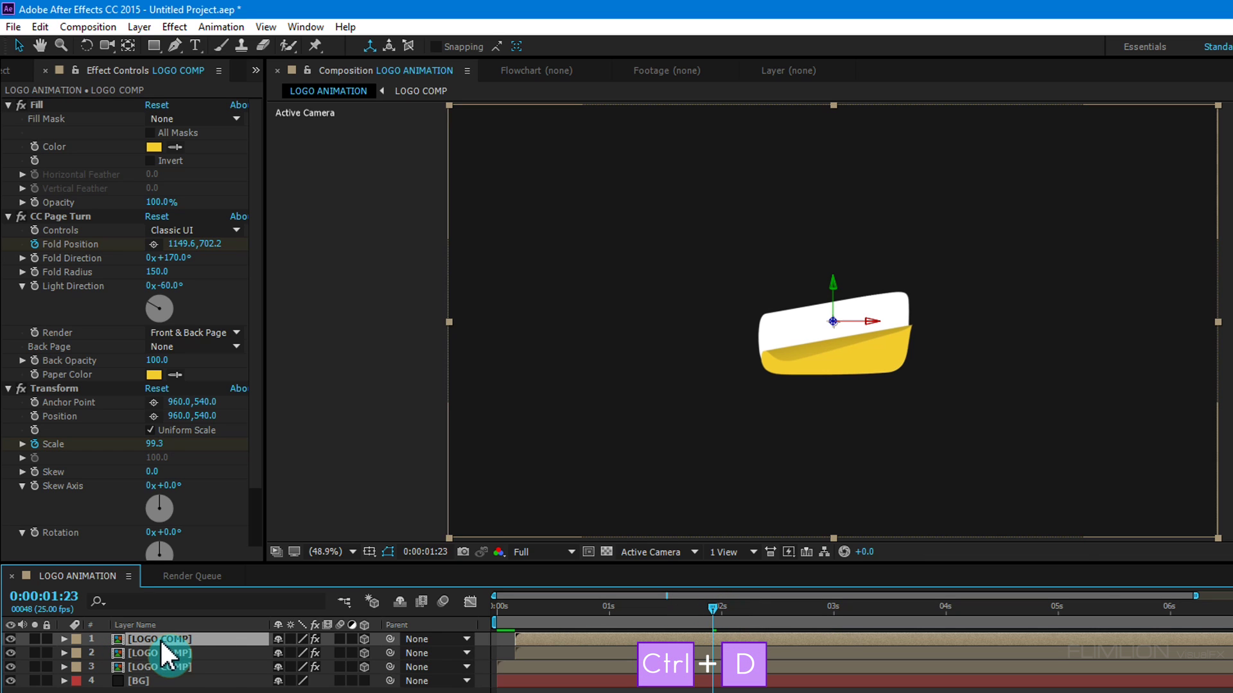
{"action": "left_click_drag", "start_coordinate": [556, 632], "coordinate": [569, 632]}
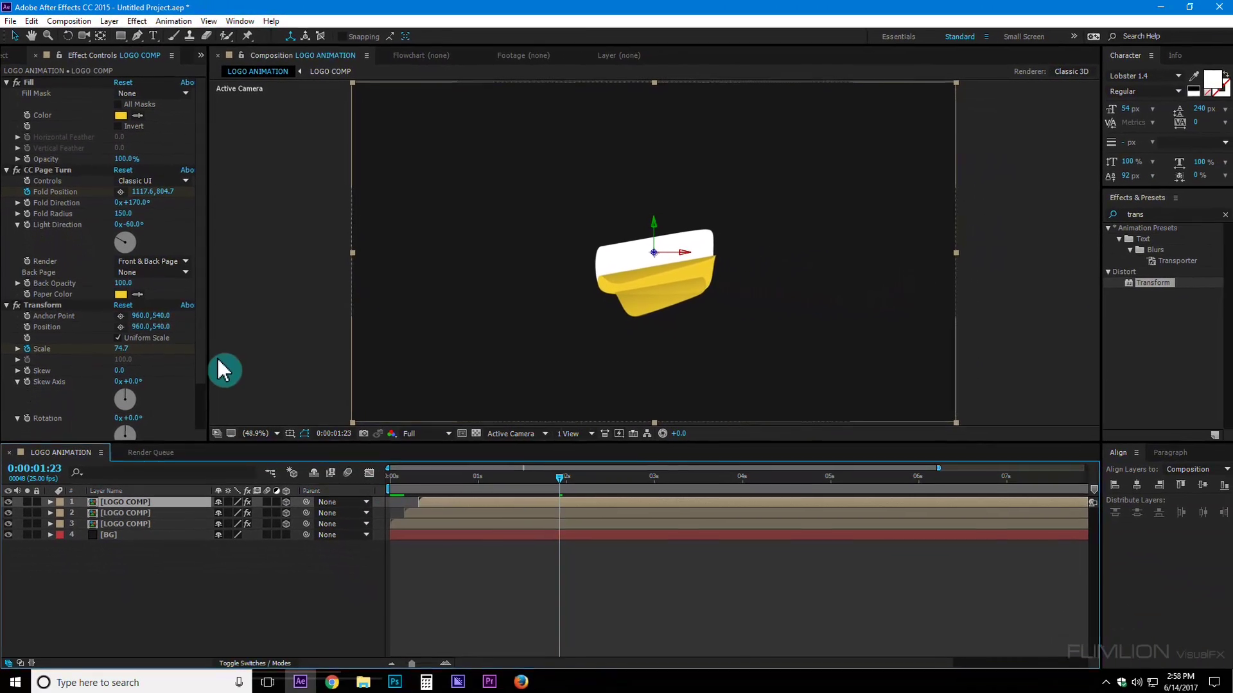
Recolor the newest copy's CC Page Turn paper to green 4CE628 and match its Fill color to it
{"action": "left_click", "coordinate": [121, 294]}
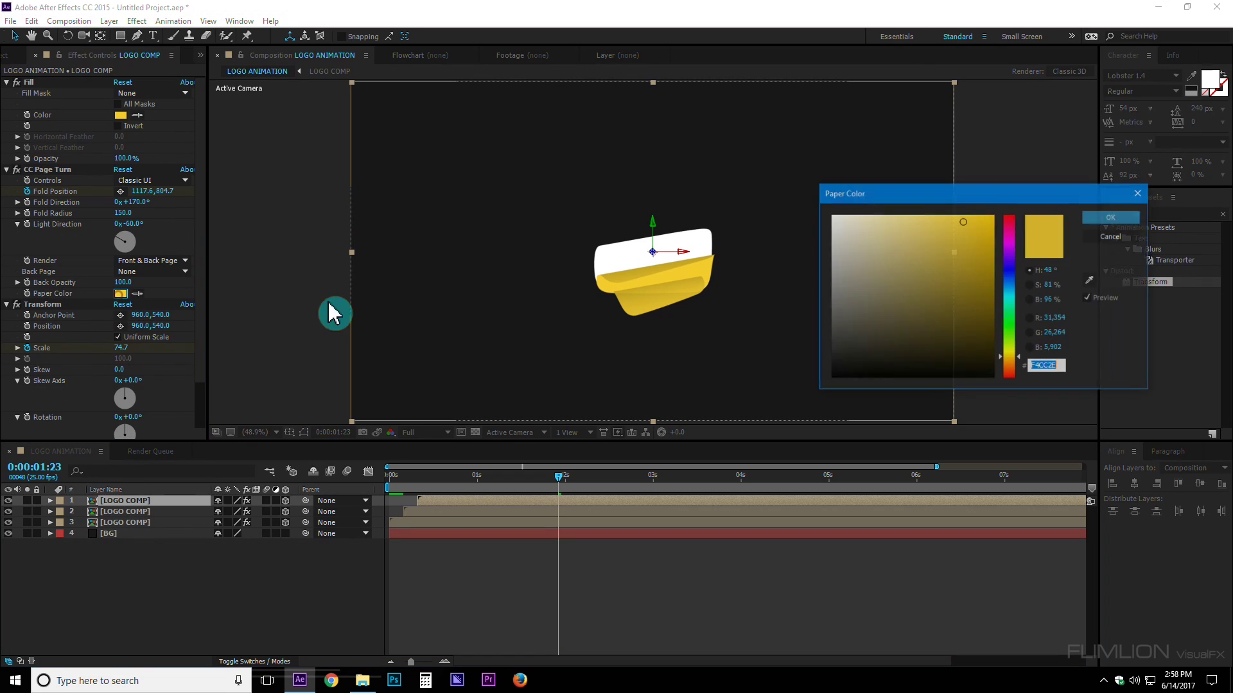
{"action": "left_click_drag", "start_coordinate": [1019, 363], "coordinate": [1015, 341]}
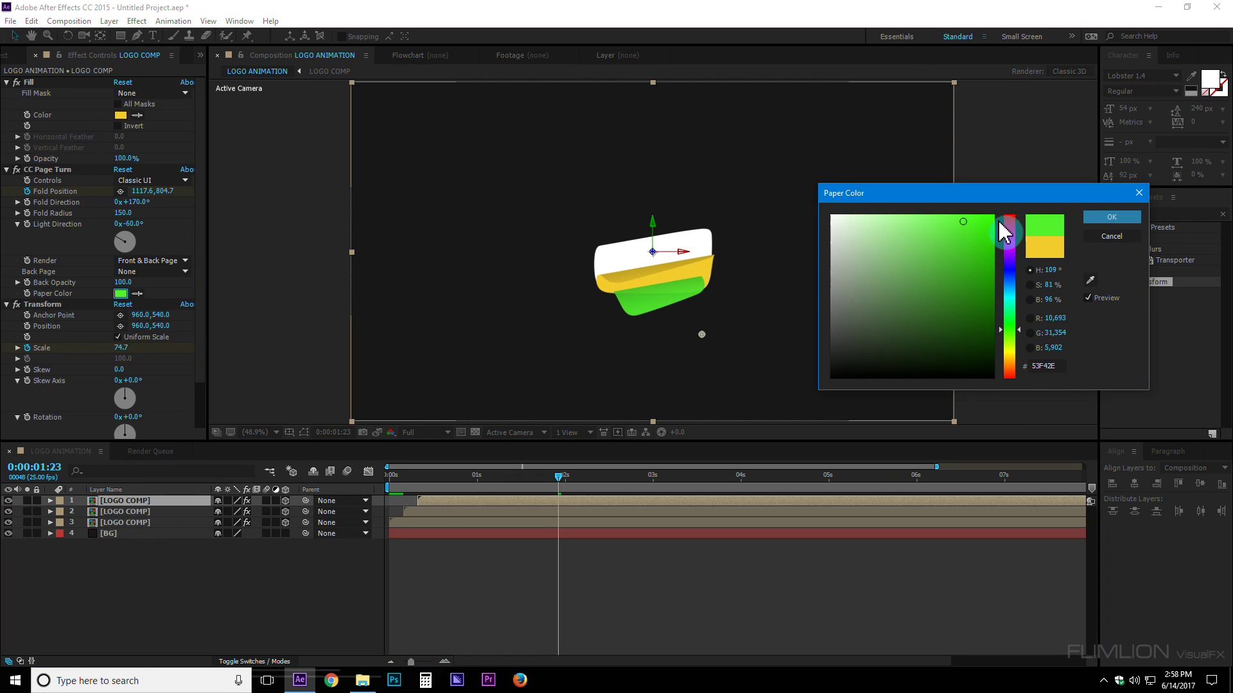
{"action": "left_click", "coordinate": [1078, 228]}
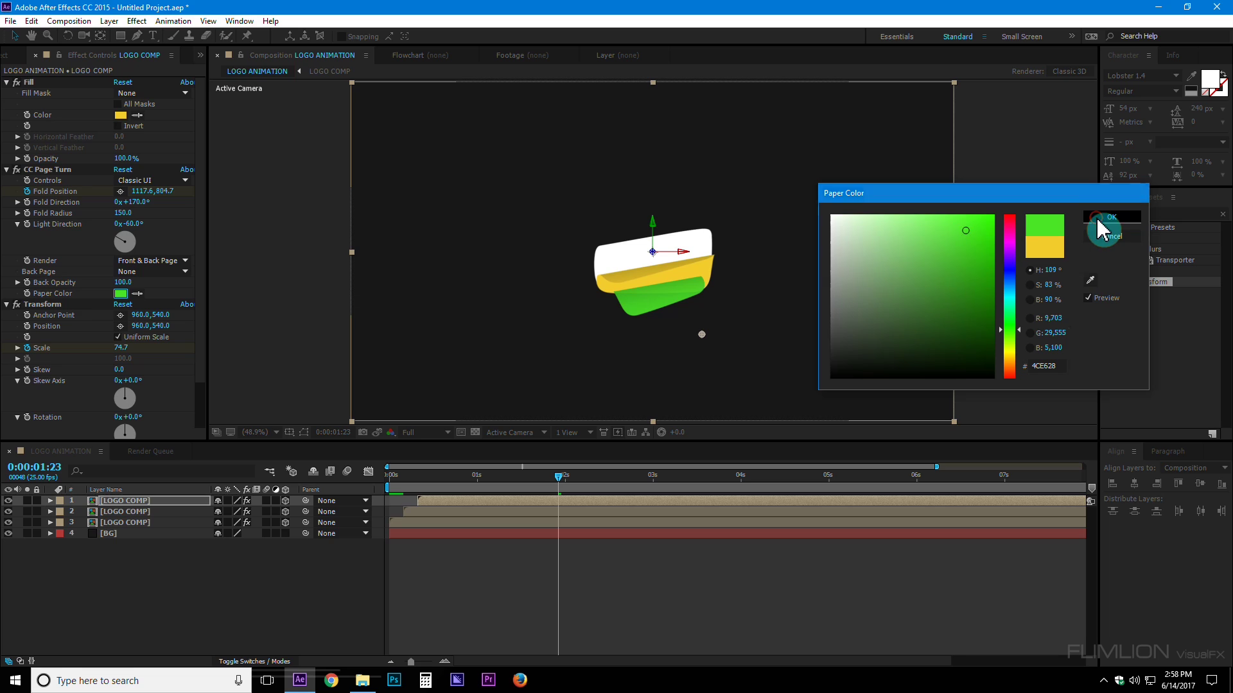
{"action": "left_click", "coordinate": [125, 237]}
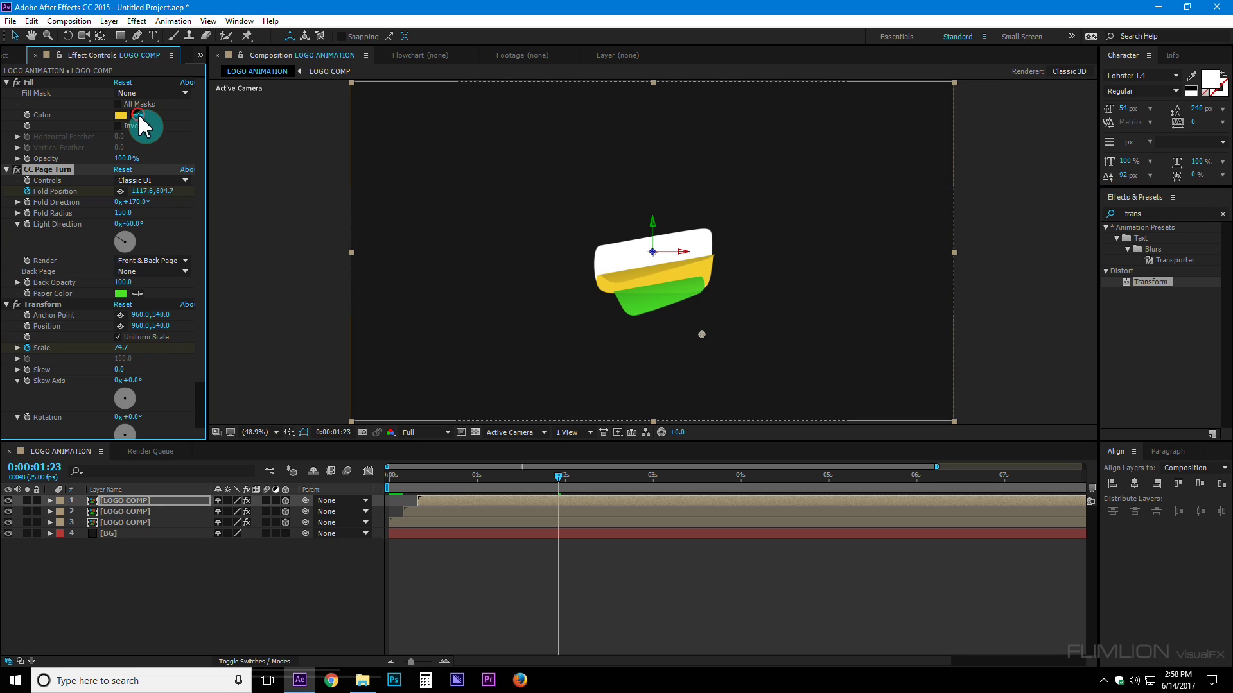
{"action": "left_click", "coordinate": [123, 294]}
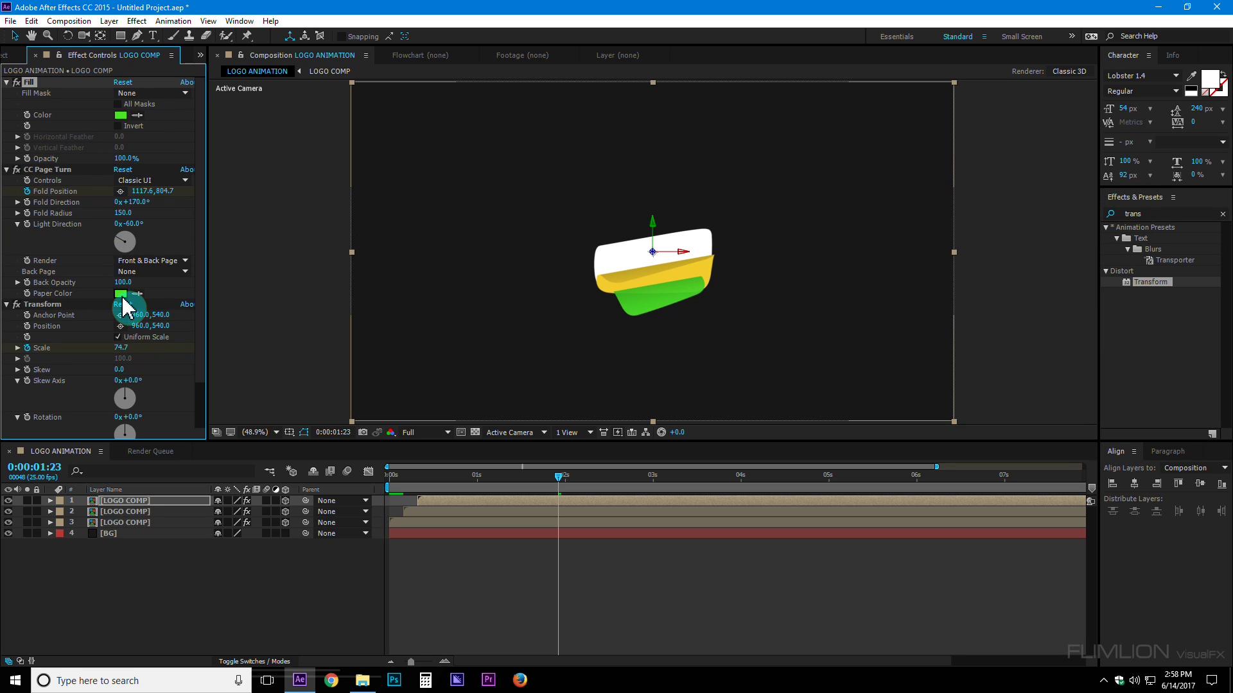
Duplicate the green LOGO COMP layer, offset the copy about 5 frames later, and move the current time to 0:00:02:04
{"action": "left_click", "coordinate": [108, 503]}
{"action": "key", "text": "ctrl+d"}
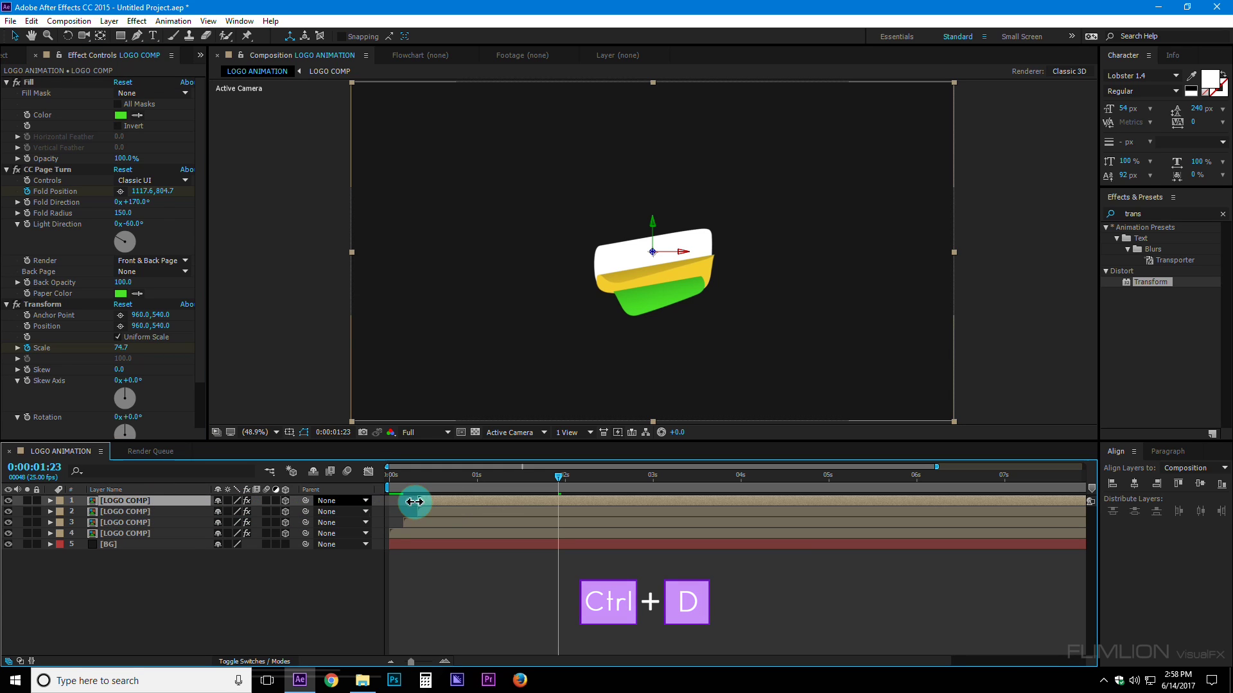
{"action": "left_click_drag", "start_coordinate": [414, 502], "coordinate": [467, 502]}
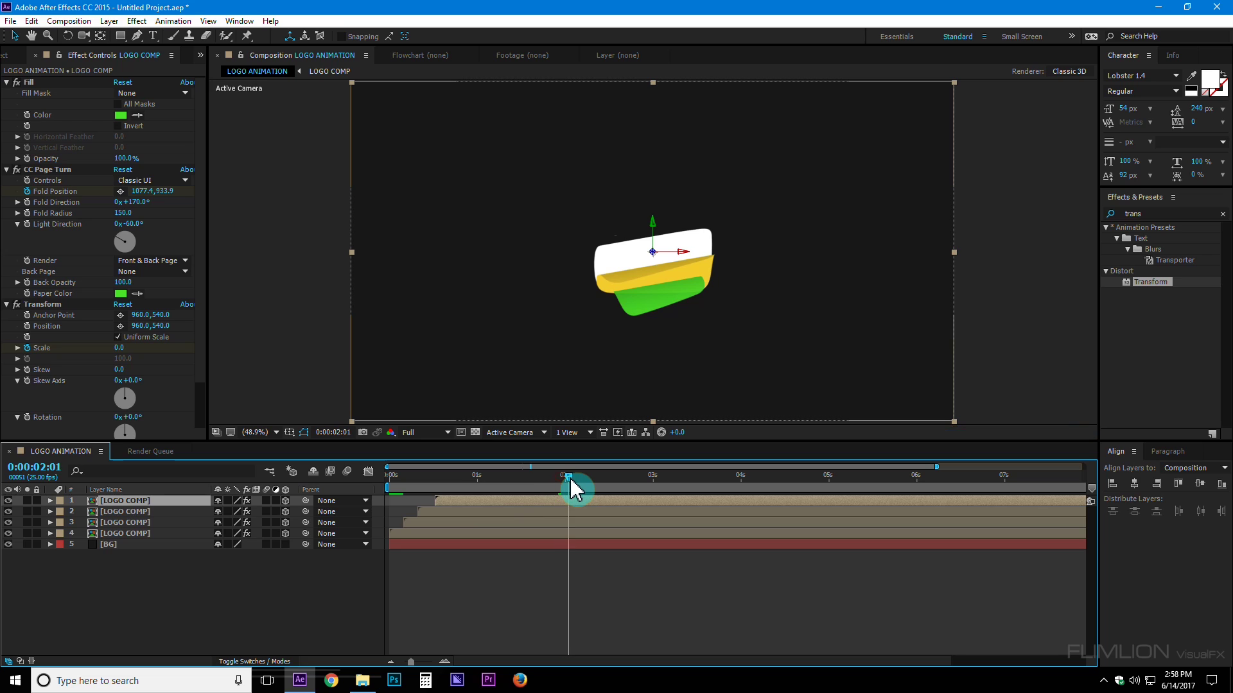
{"action": "left_click_drag", "start_coordinate": [571, 481], "coordinate": [580, 480]}
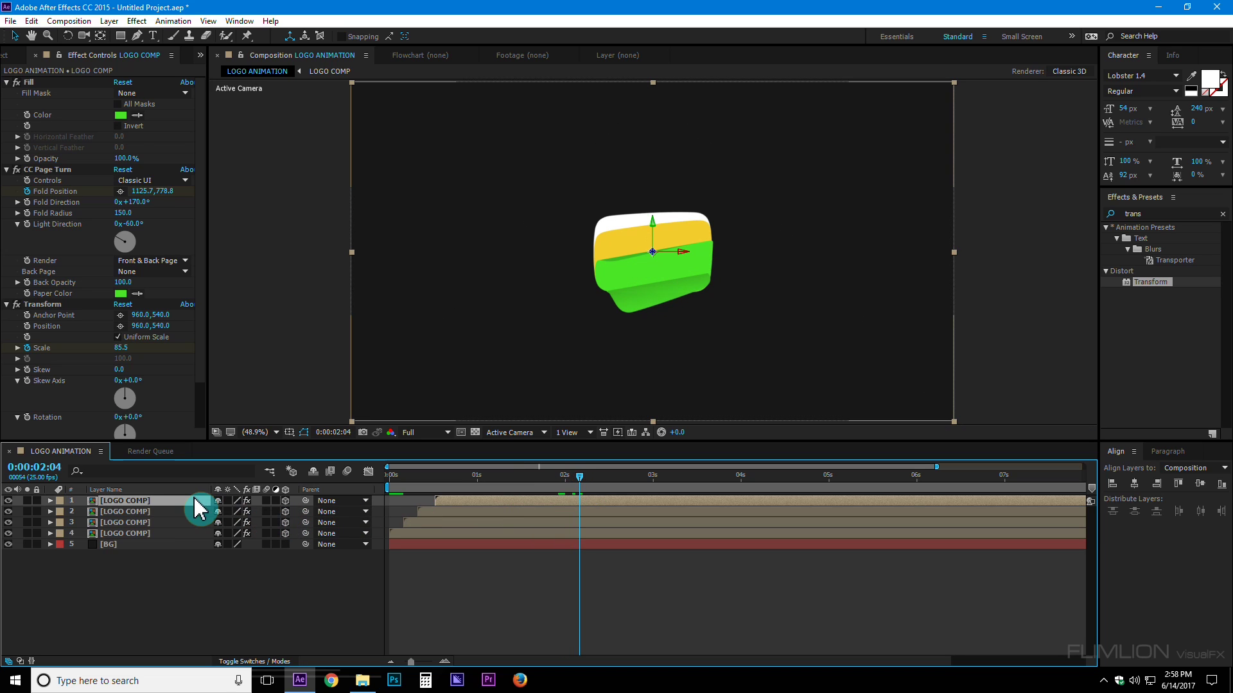
Change the top layer's CC Page Turn paper color to blue 2A7BE9 and sample the same blue for its Fill
{"action": "left_click", "coordinate": [122, 295]}
{"action": "left_click", "coordinate": [1045, 367]}
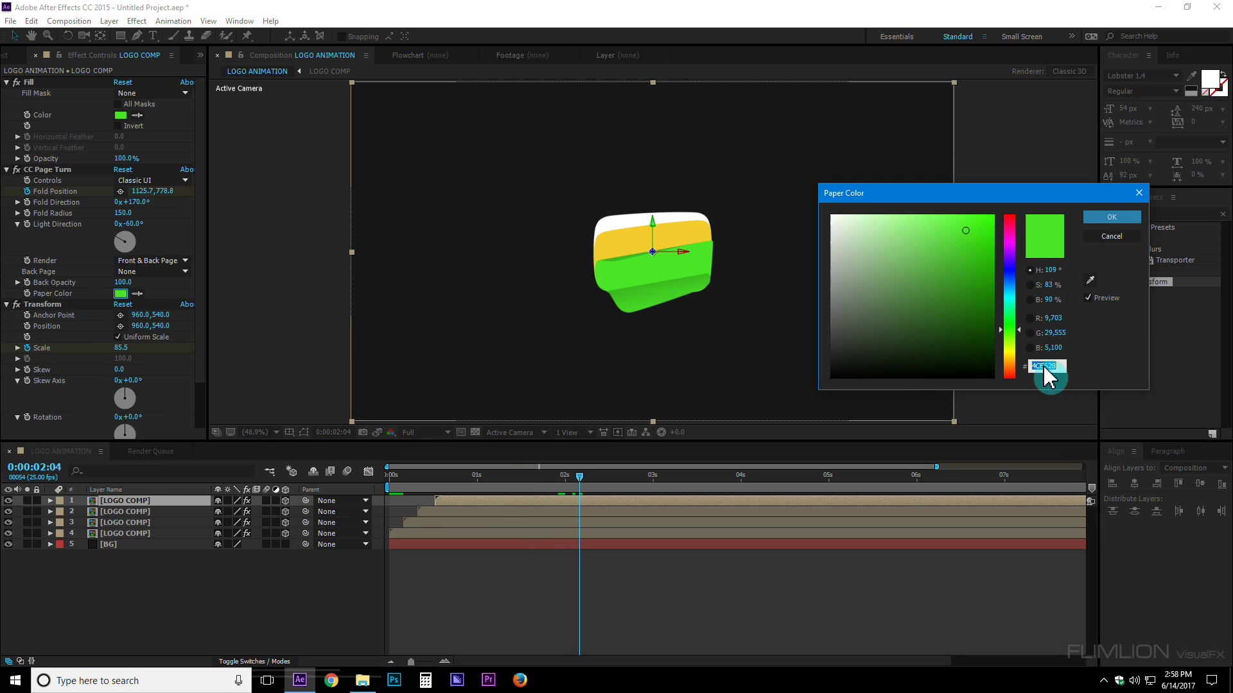
{"action": "left_click_drag", "start_coordinate": [1017, 326], "coordinate": [1022, 280]}
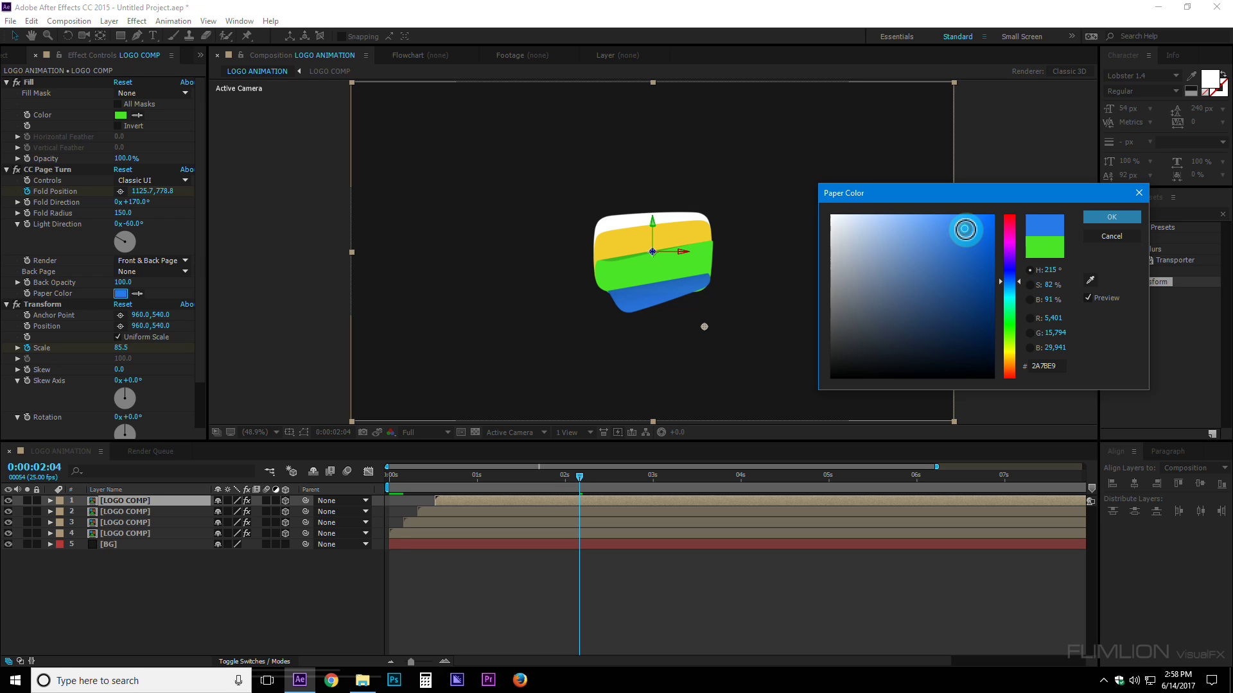
{"action": "left_click", "coordinate": [1109, 218]}
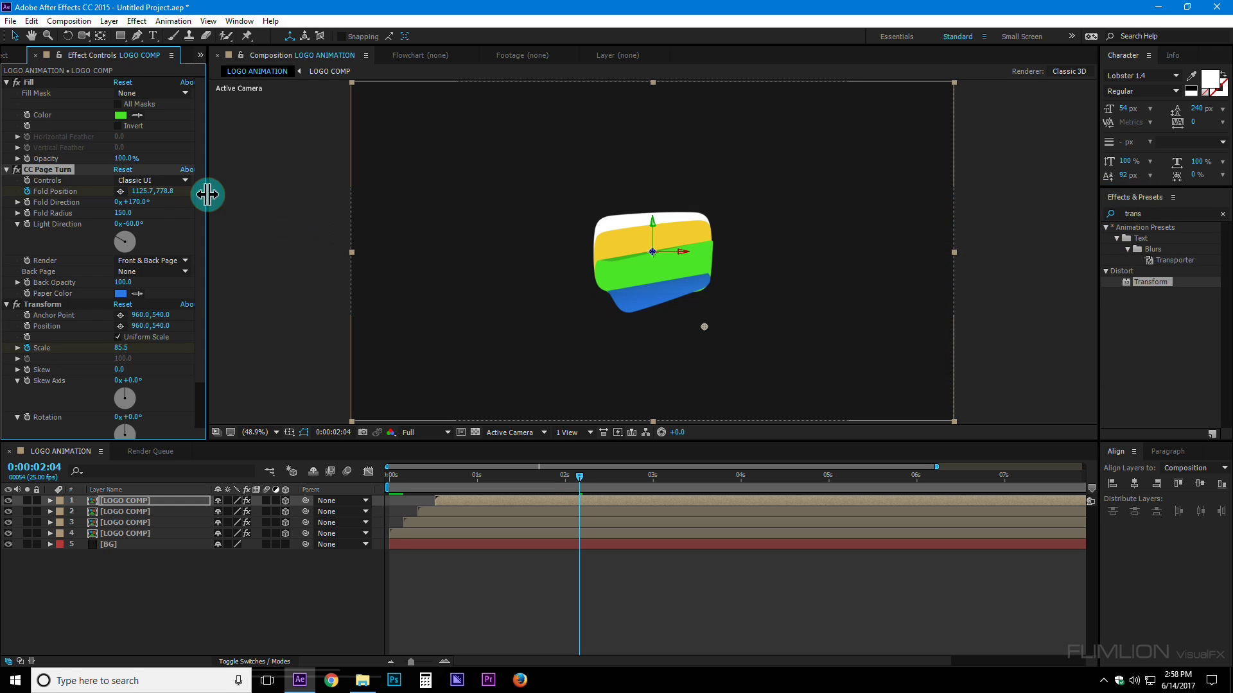
{"action": "left_click", "coordinate": [122, 293]}
Duplicate the blue LOGO COMP layer and delay the new top copy by about 4 frames
{"action": "left_click", "coordinate": [103, 508]}
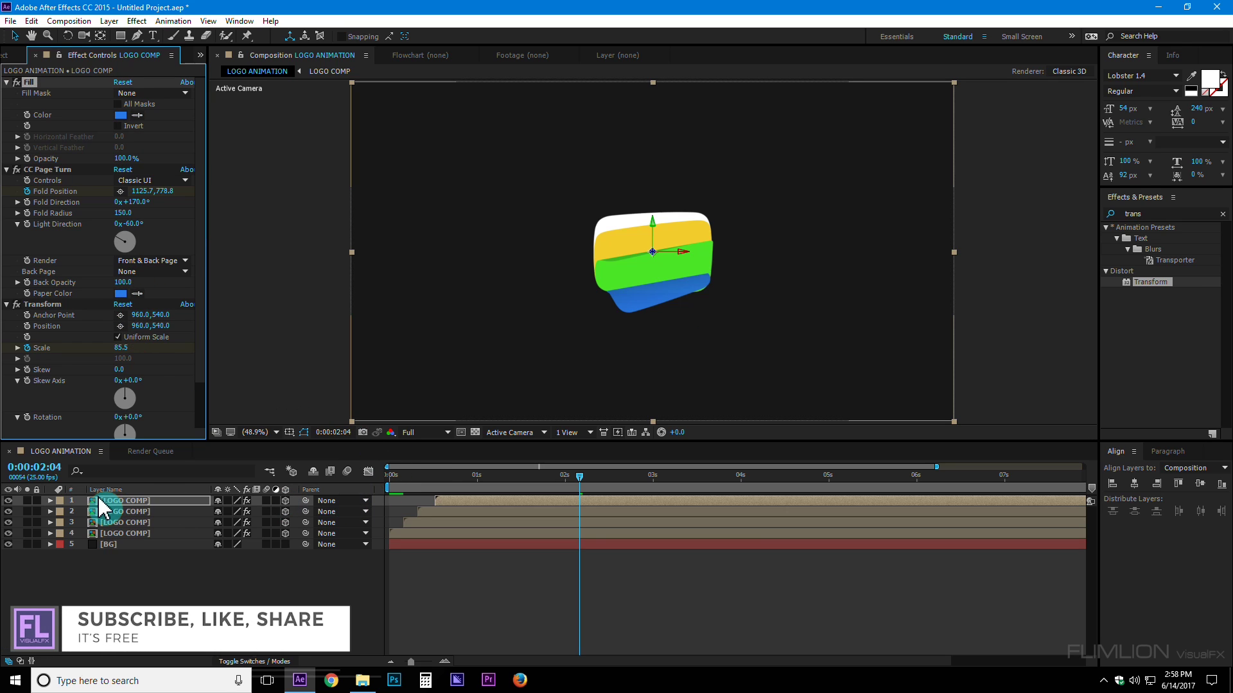
{"action": "key", "text": "ctrl+d"}
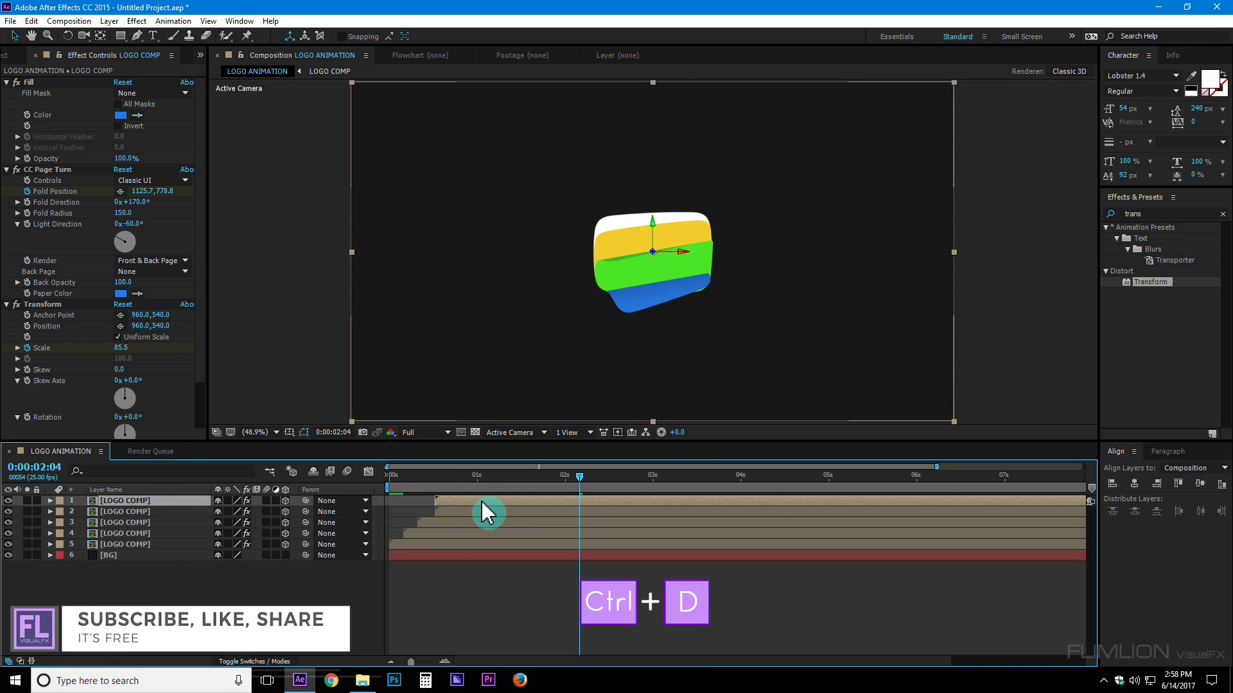
{"action": "left_click_drag", "start_coordinate": [498, 500], "coordinate": [498, 501]}
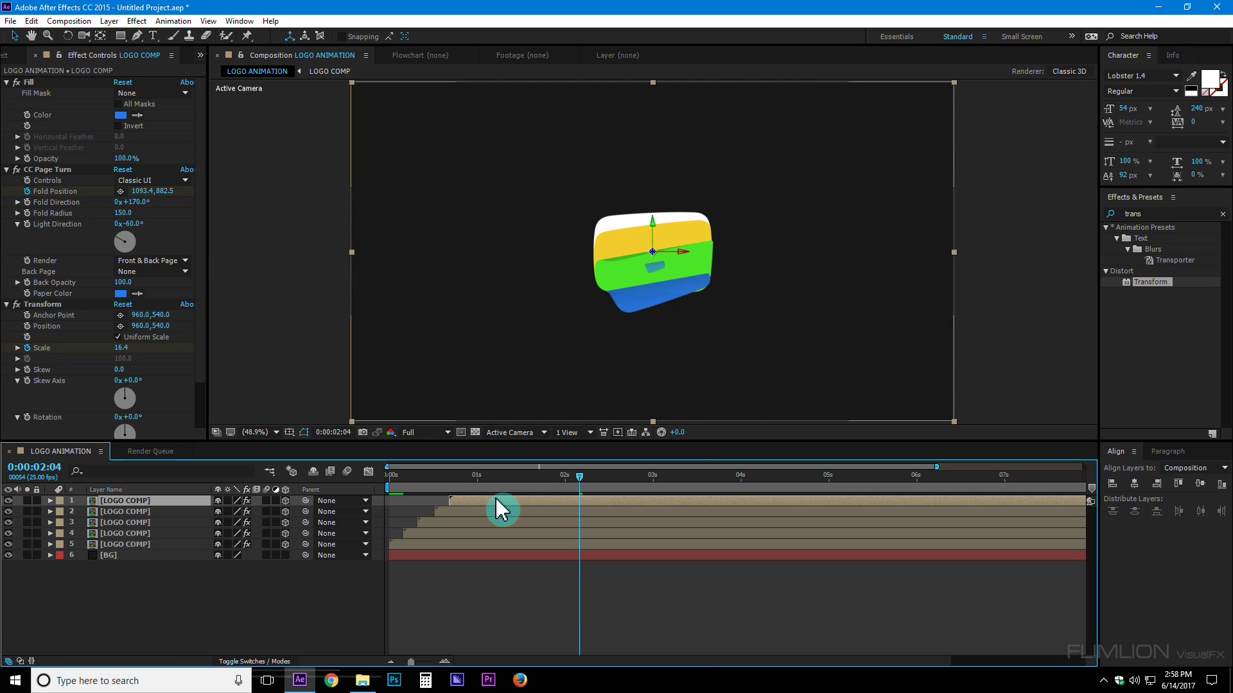
Give the top copy a purple 9F2AE9 CC Page Turn paper color and match its Fill color to it
{"action": "left_click", "coordinate": [121, 295]}
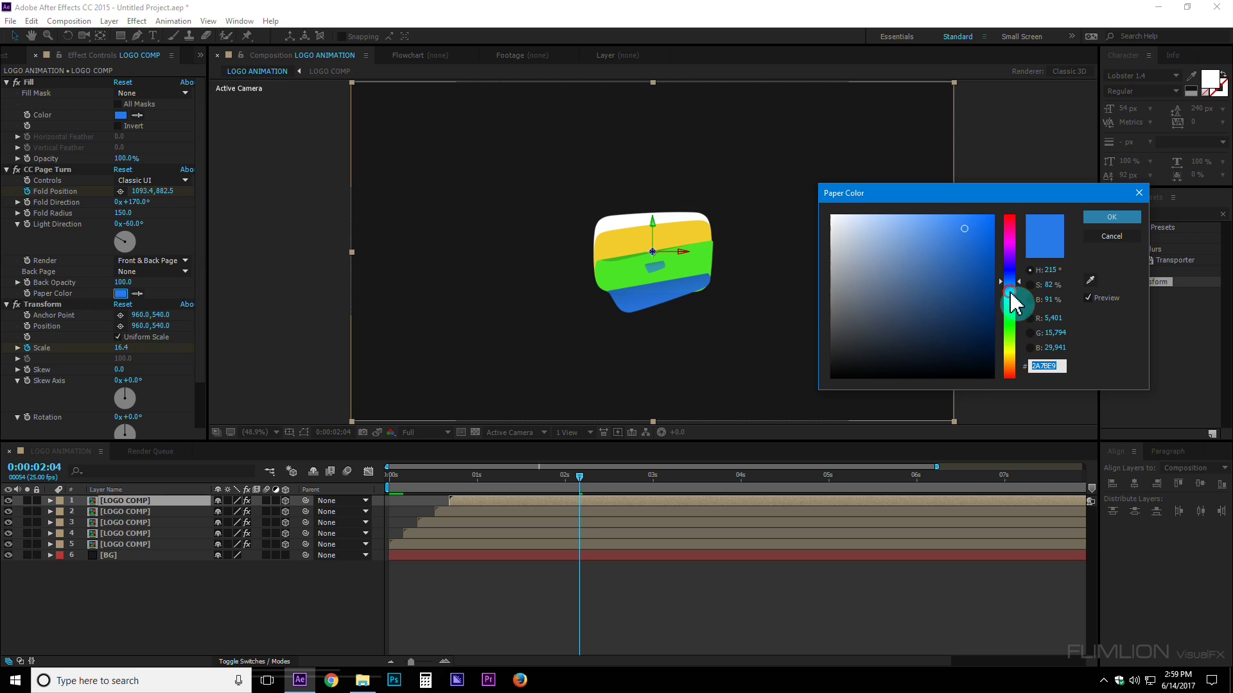
{"action": "left_click_drag", "start_coordinate": [1011, 302], "coordinate": [1017, 252]}
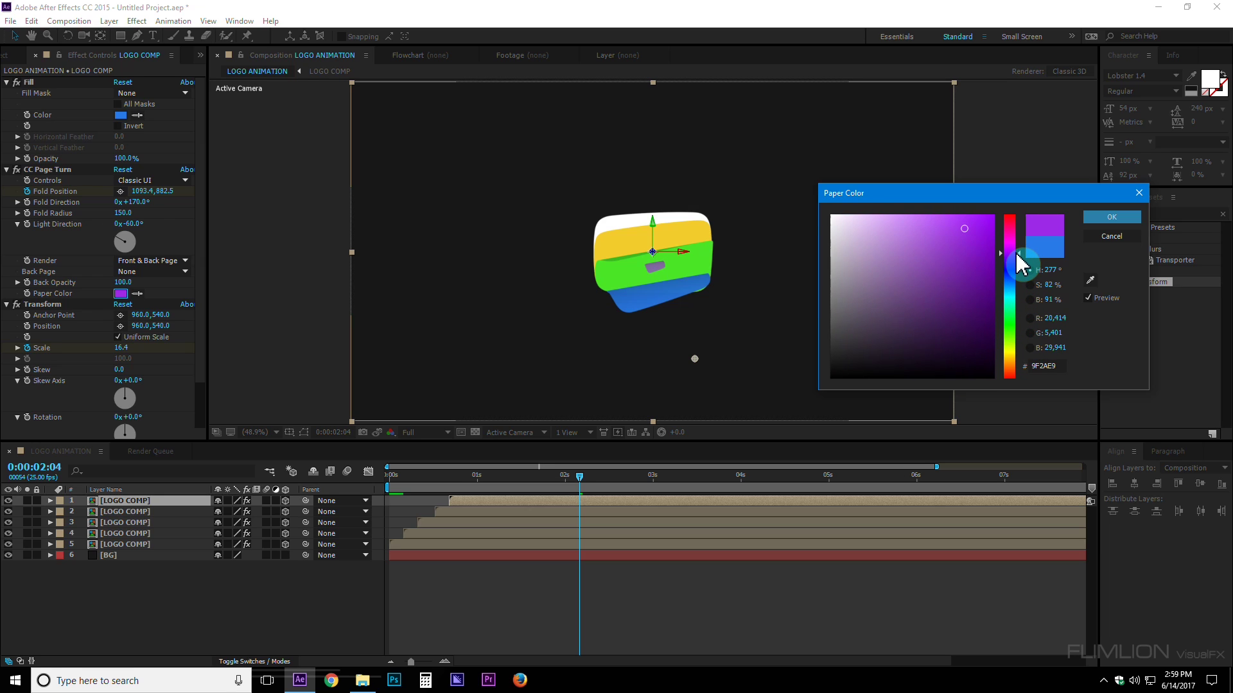
{"action": "left_click", "coordinate": [1114, 217]}
{"action": "left_click", "coordinate": [137, 116]}
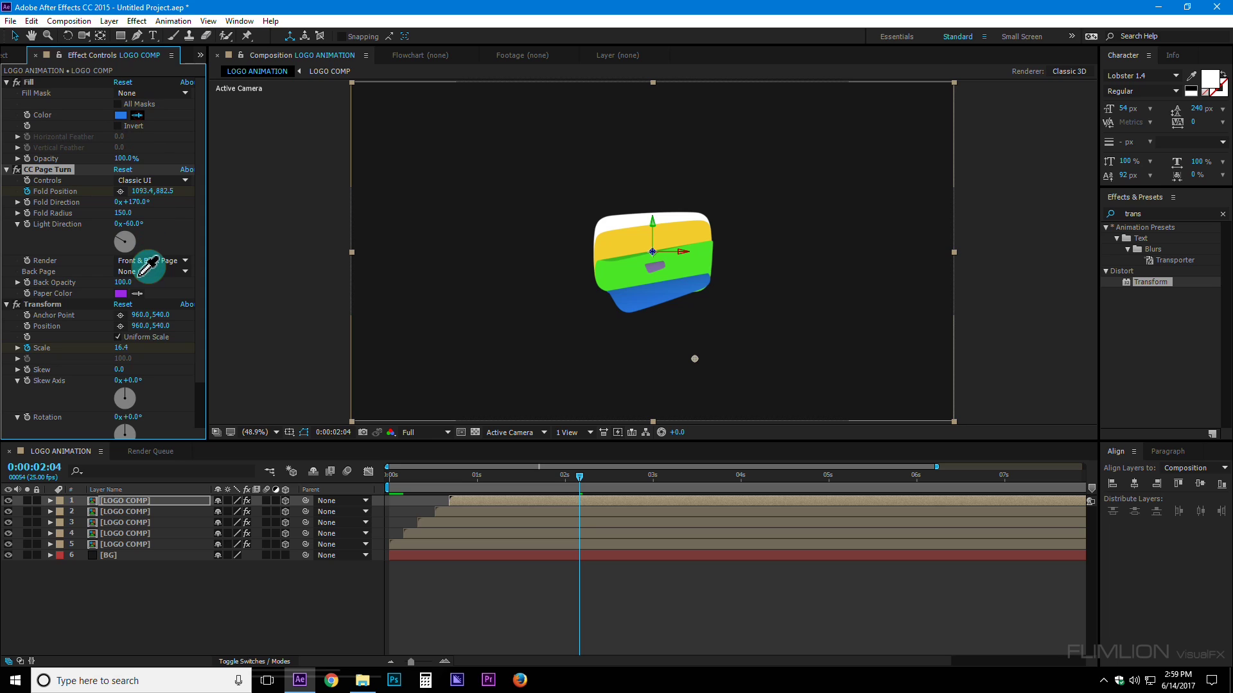
{"action": "left_click", "coordinate": [122, 292]}
At 0:00:02:12, duplicate the purple LOGO COMP layer and move the copy about 4 frames later
{"action": "left_click_drag", "start_coordinate": [587, 480], "coordinate": [607, 480]}
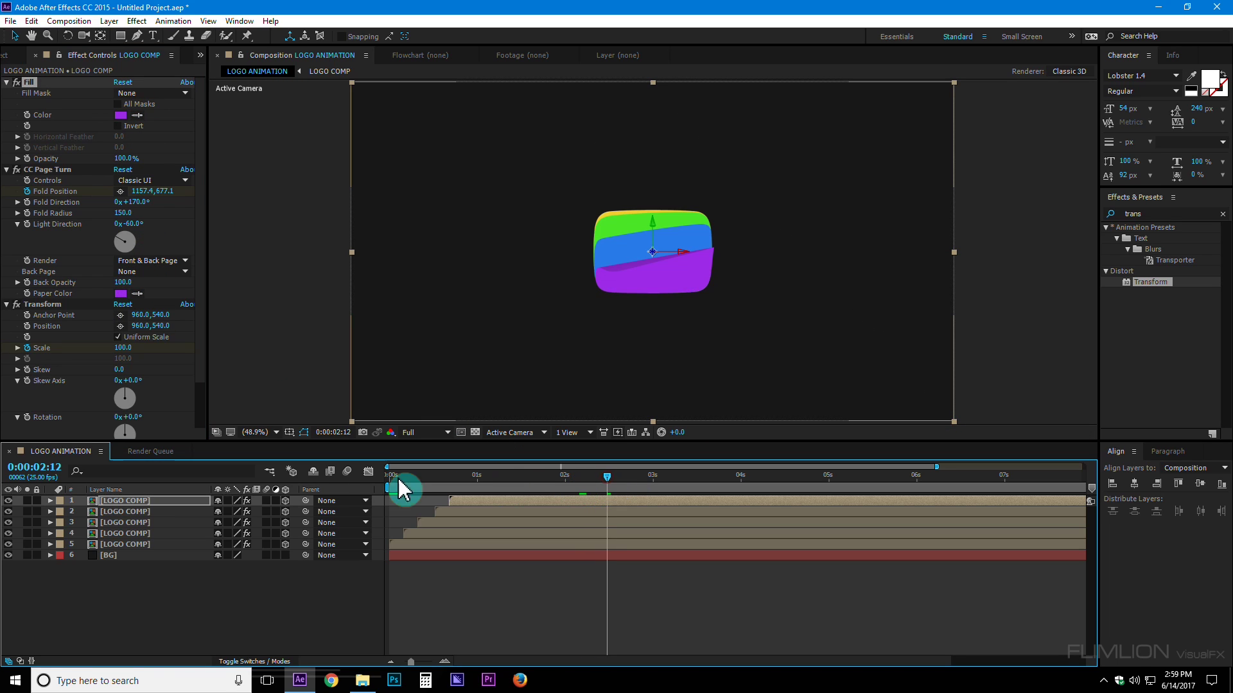
{"action": "left_click", "coordinate": [108, 502]}
{"action": "key", "text": "ctrl+d"}
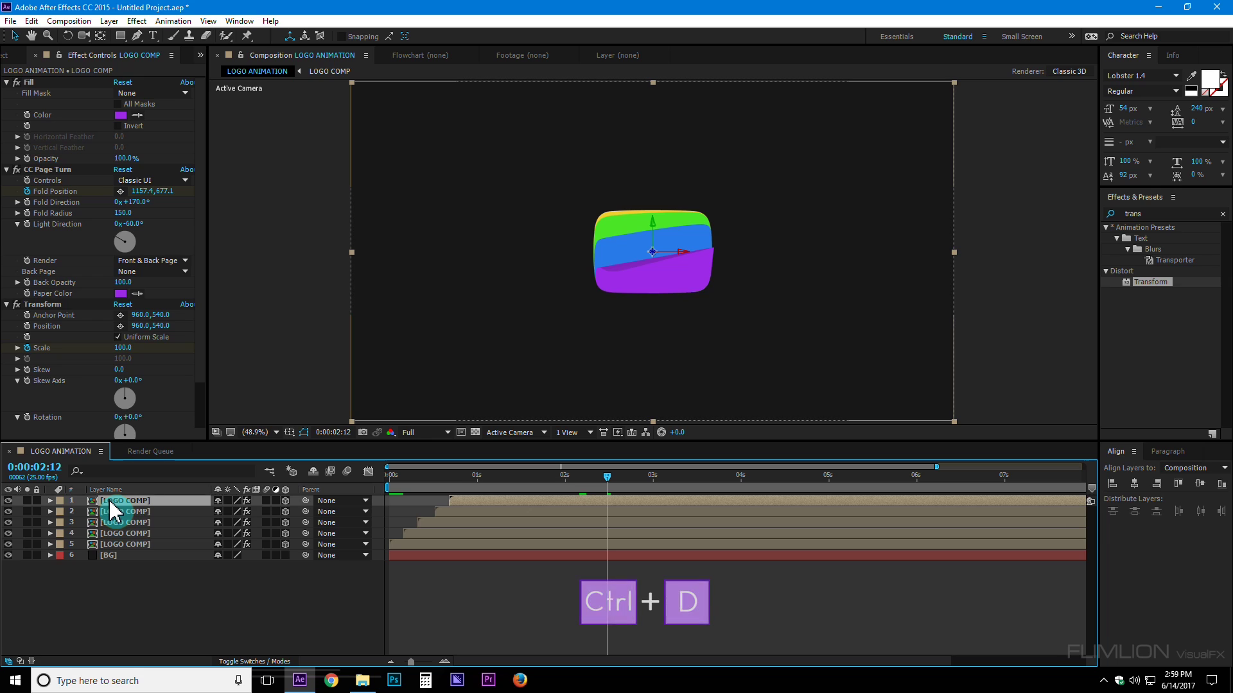
{"action": "left_click_drag", "start_coordinate": [452, 500], "coordinate": [451, 501]}
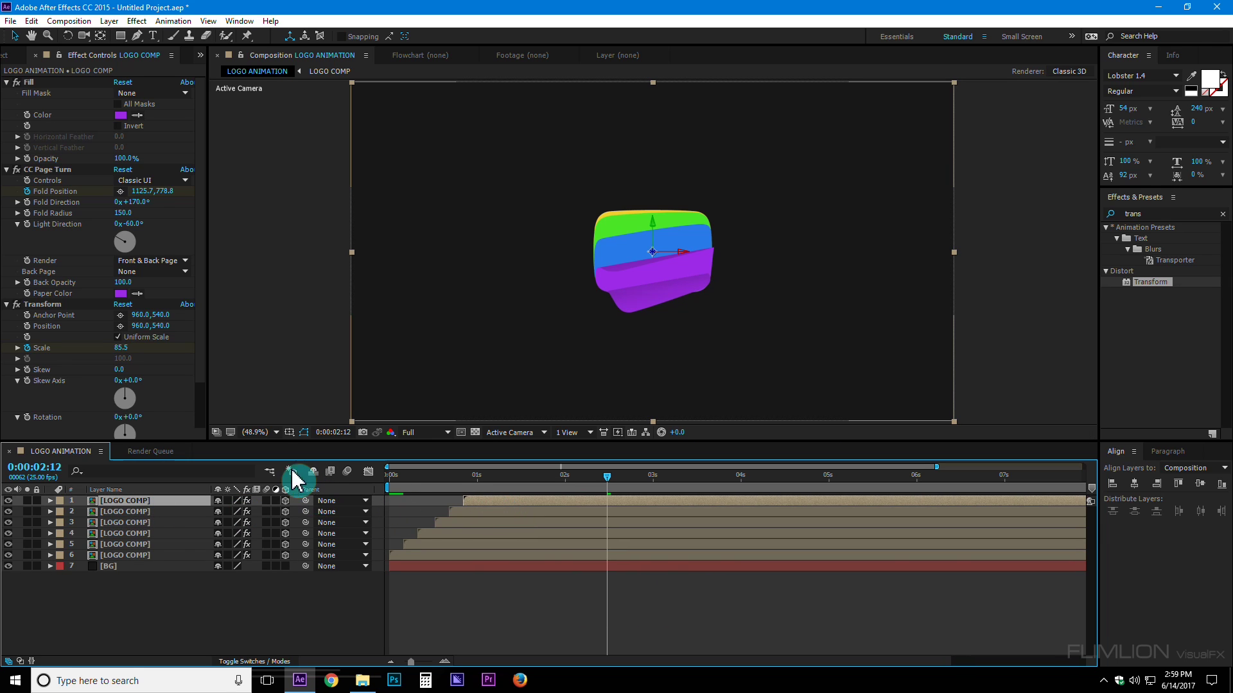
Set the top copy's paper color to pink E92AB1, match its Fill color, and check the fold at 0:00:02:17
{"action": "left_click", "coordinate": [120, 293]}
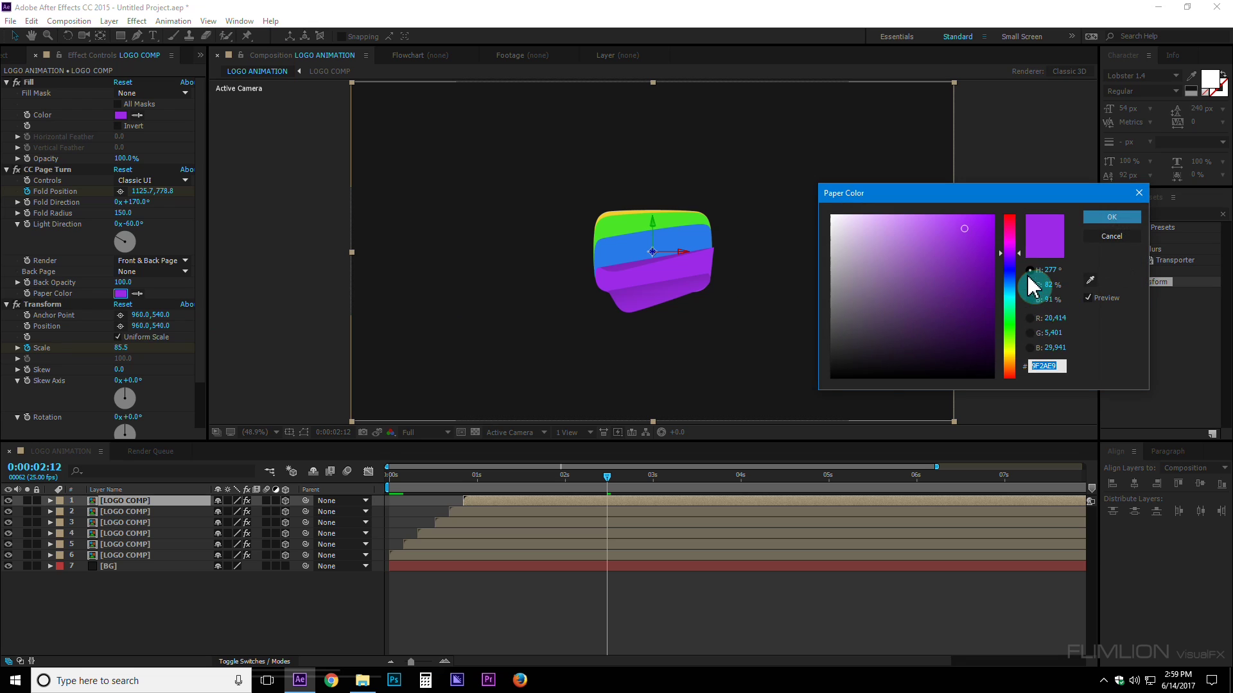
{"action": "left_click", "coordinate": [1021, 245]}
{"action": "left_click_drag", "start_coordinate": [1021, 244], "coordinate": [1021, 235]}
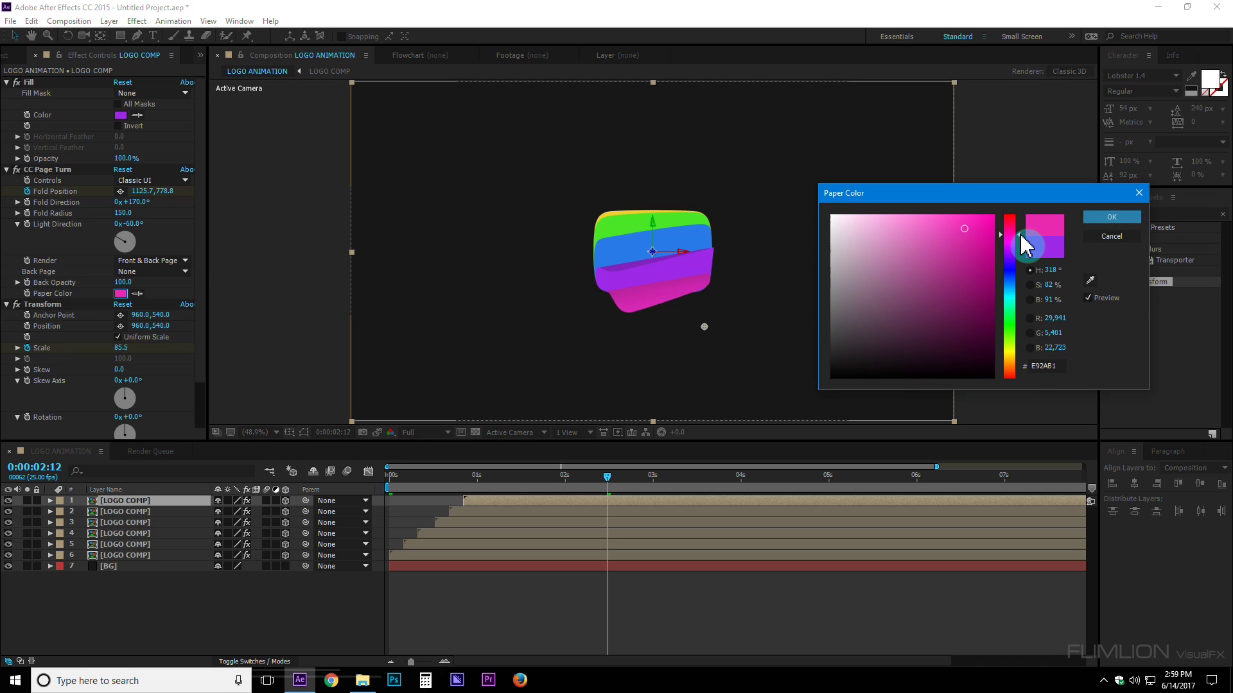
{"action": "left_click", "coordinate": [1105, 222]}
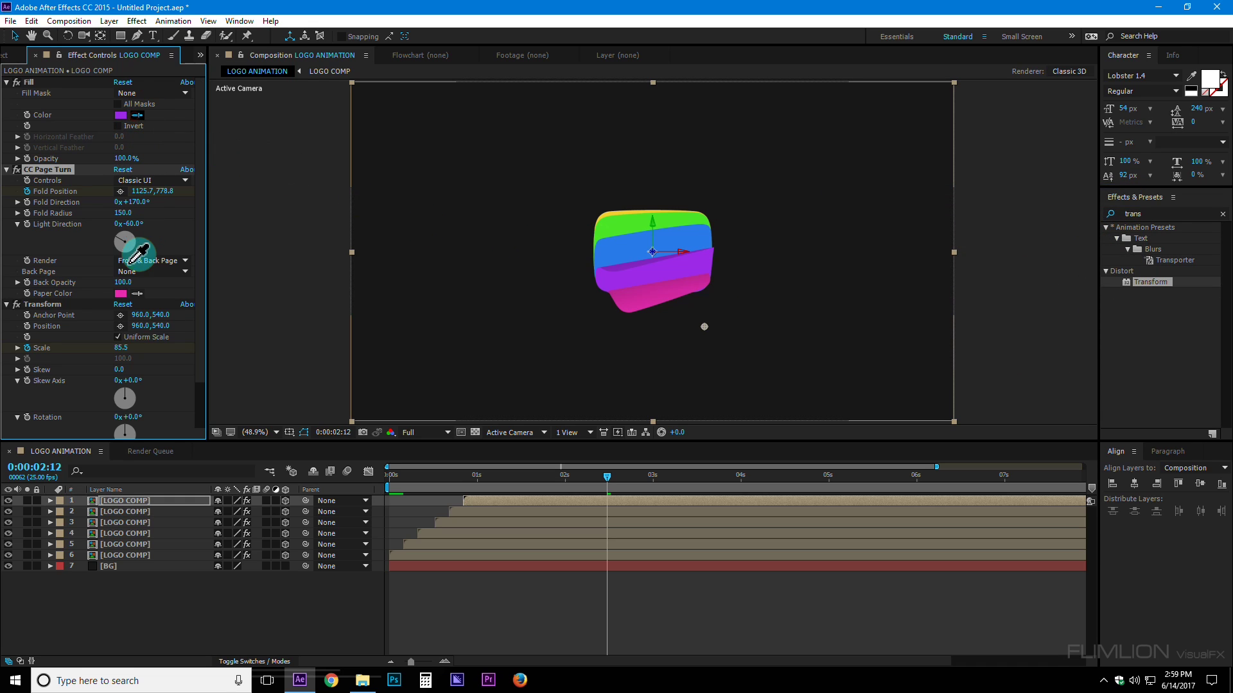
{"action": "left_click", "coordinate": [122, 293]}
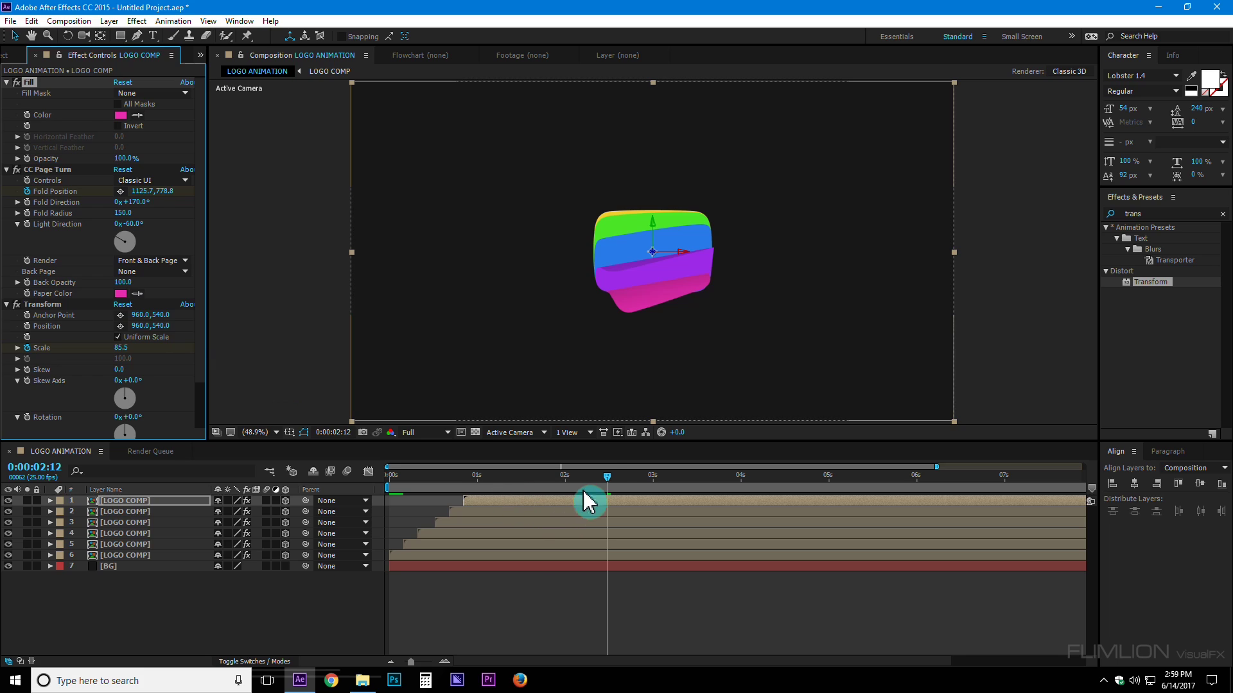
{"action": "left_click_drag", "start_coordinate": [609, 489], "coordinate": [626, 491]}
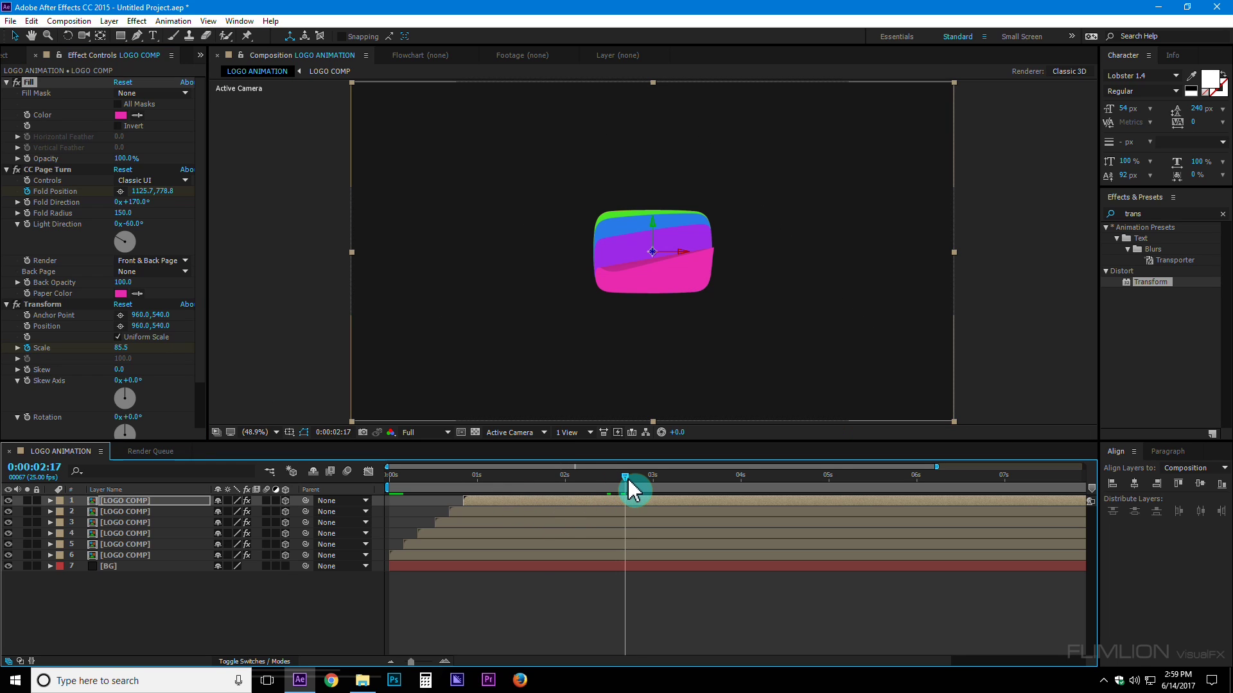
Duplicate the pink LOGO COMP layer and delay the new top copy by about 4 frames
{"action": "left_click", "coordinate": [138, 504]}
{"action": "key", "text": "ctrl+d"}
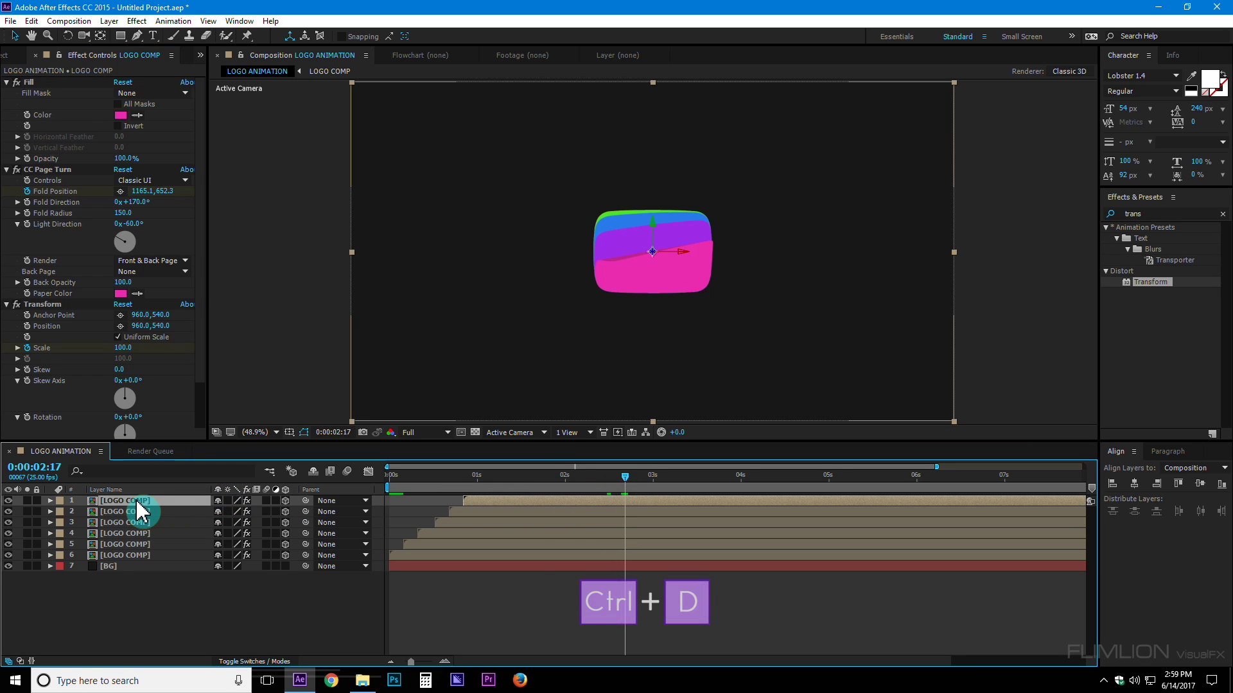
{"action": "left_click_drag", "start_coordinate": [495, 500], "coordinate": [496, 499]}
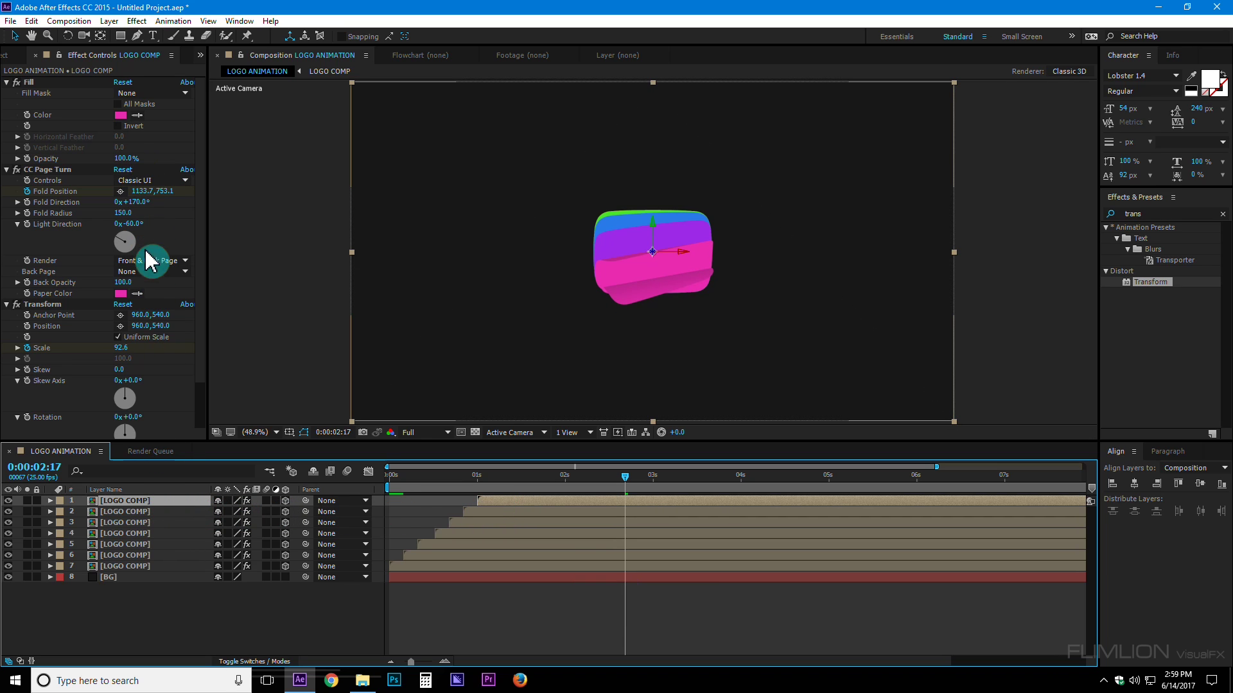
Give the top copy a red F21B39 CC Page Turn paper color and match its Fill color to it
{"action": "left_click", "coordinate": [121, 294]}
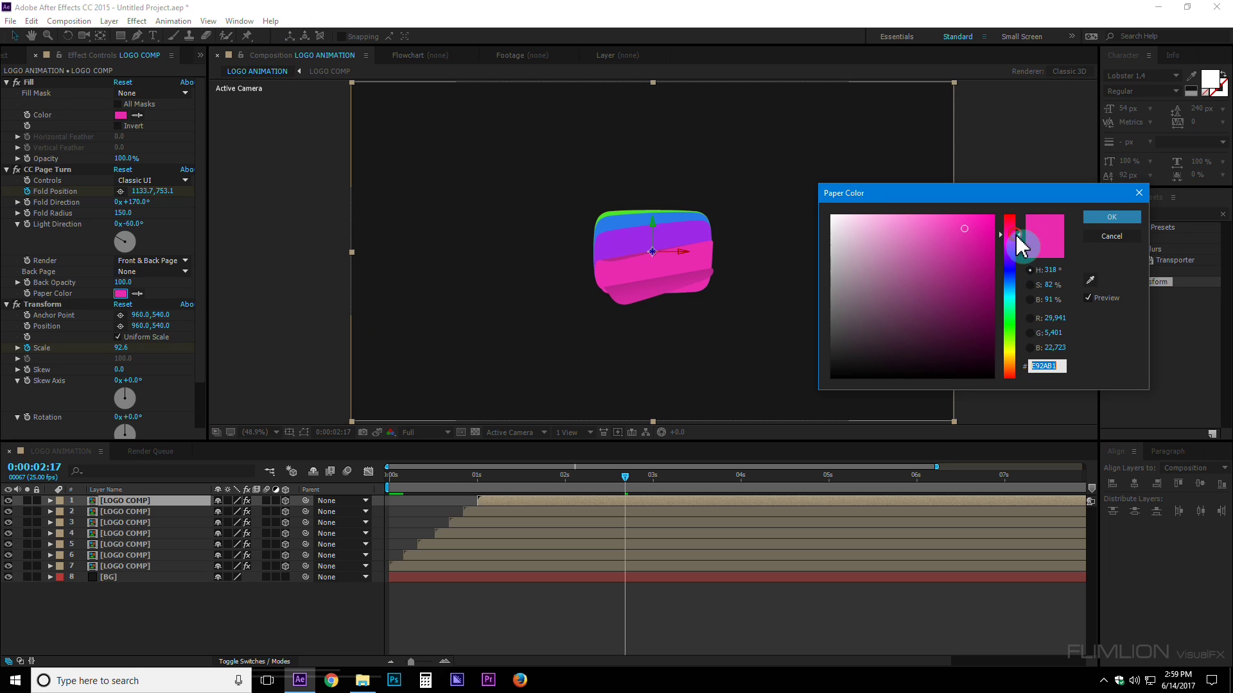
{"action": "left_click_drag", "start_coordinate": [1017, 234], "coordinate": [1017, 220]}
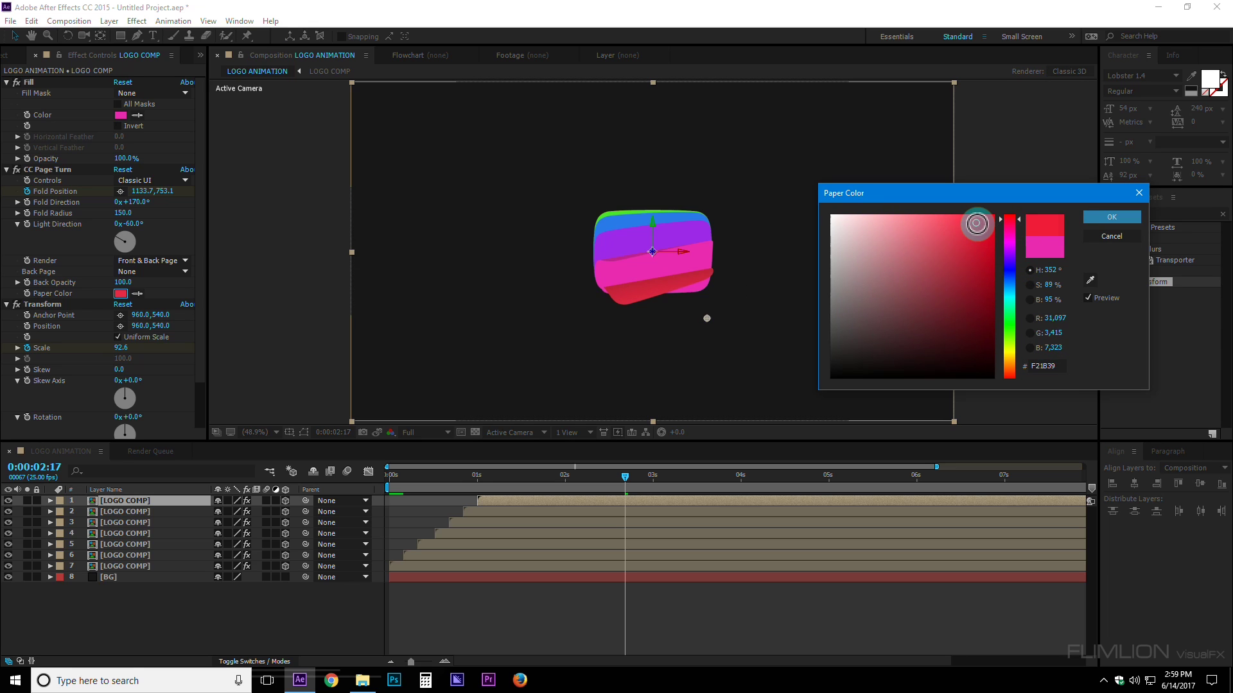
{"action": "left_click", "coordinate": [1112, 222]}
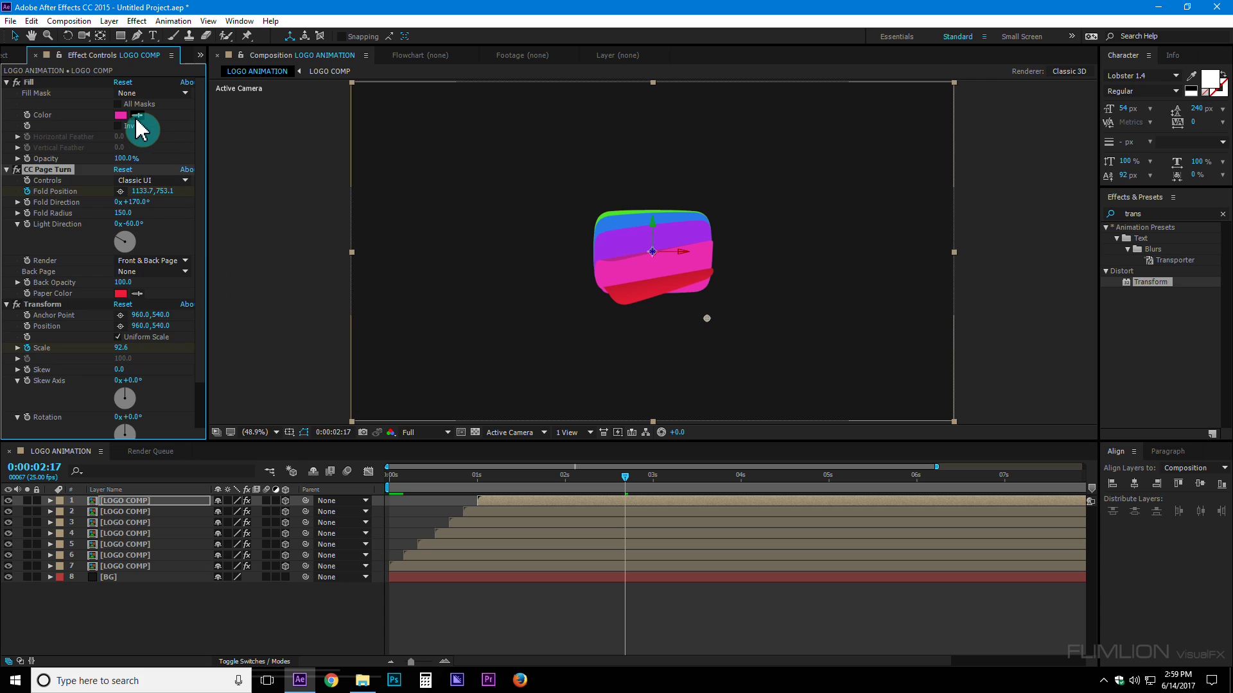
{"action": "left_click", "coordinate": [122, 294]}
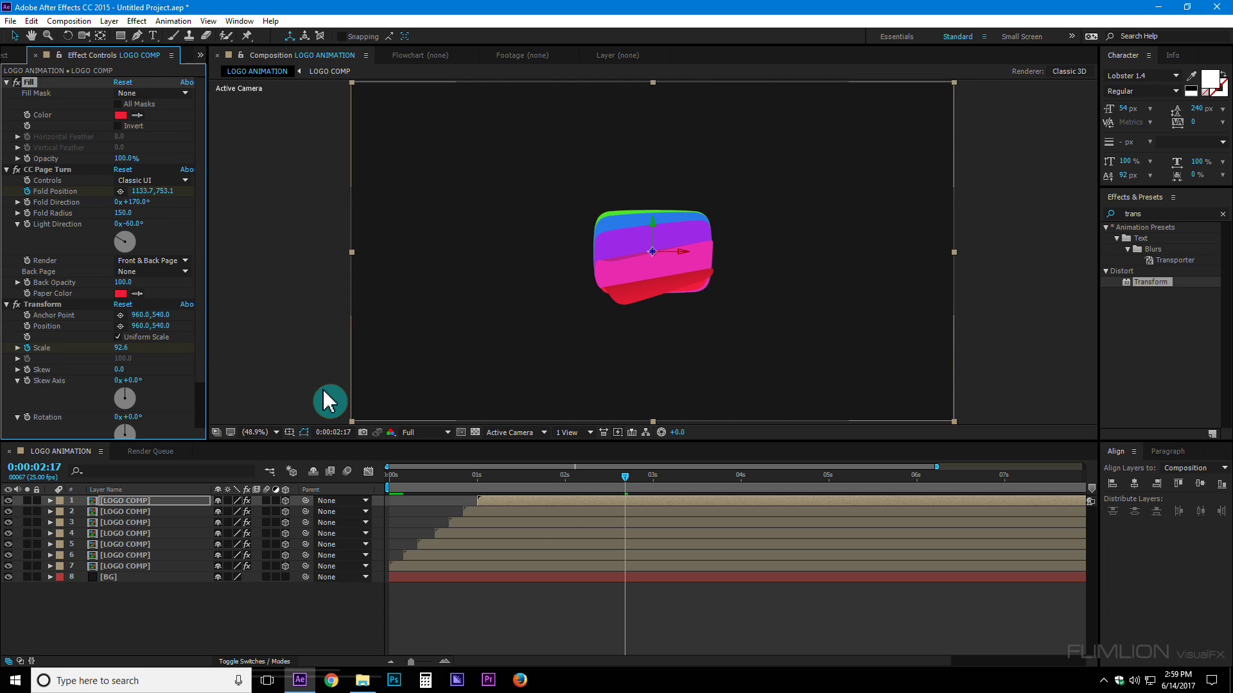
At 0:00:02:22, duplicate the red LOGO COMP layer and move the copy about 4 frames later
{"action": "left_click_drag", "start_coordinate": [626, 488], "coordinate": [644, 488]}
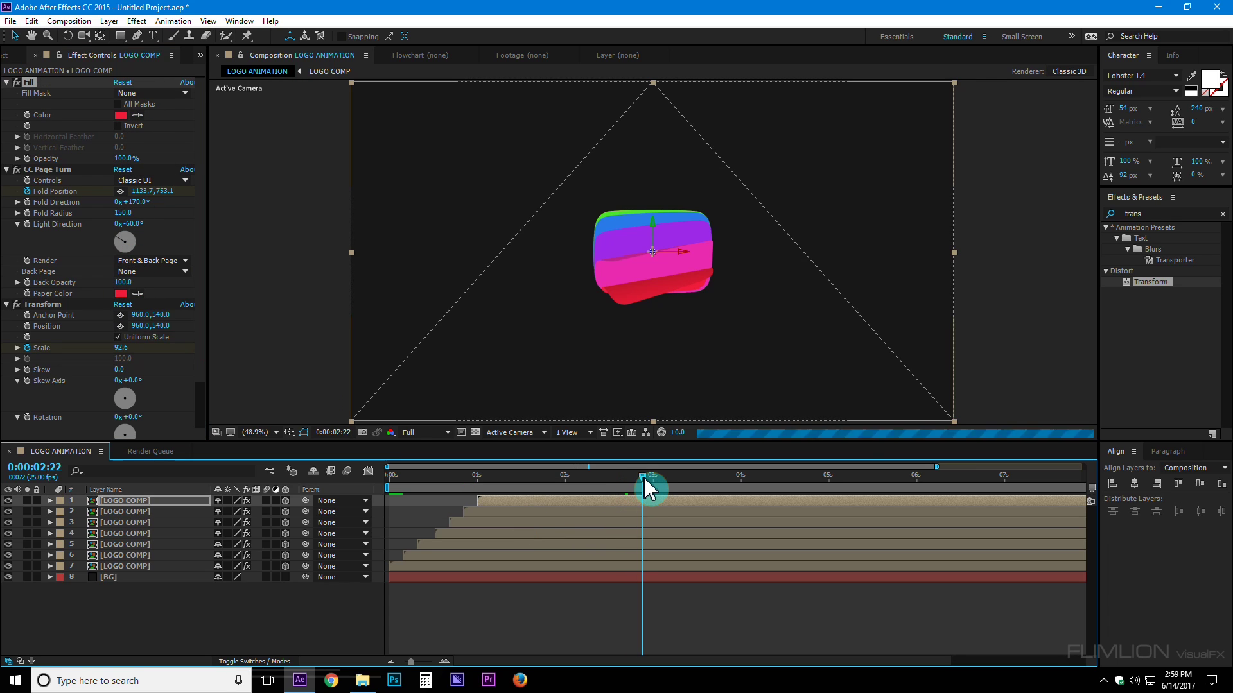
{"action": "left_click", "coordinate": [162, 501]}
{"action": "key", "text": "ctrl+d"}
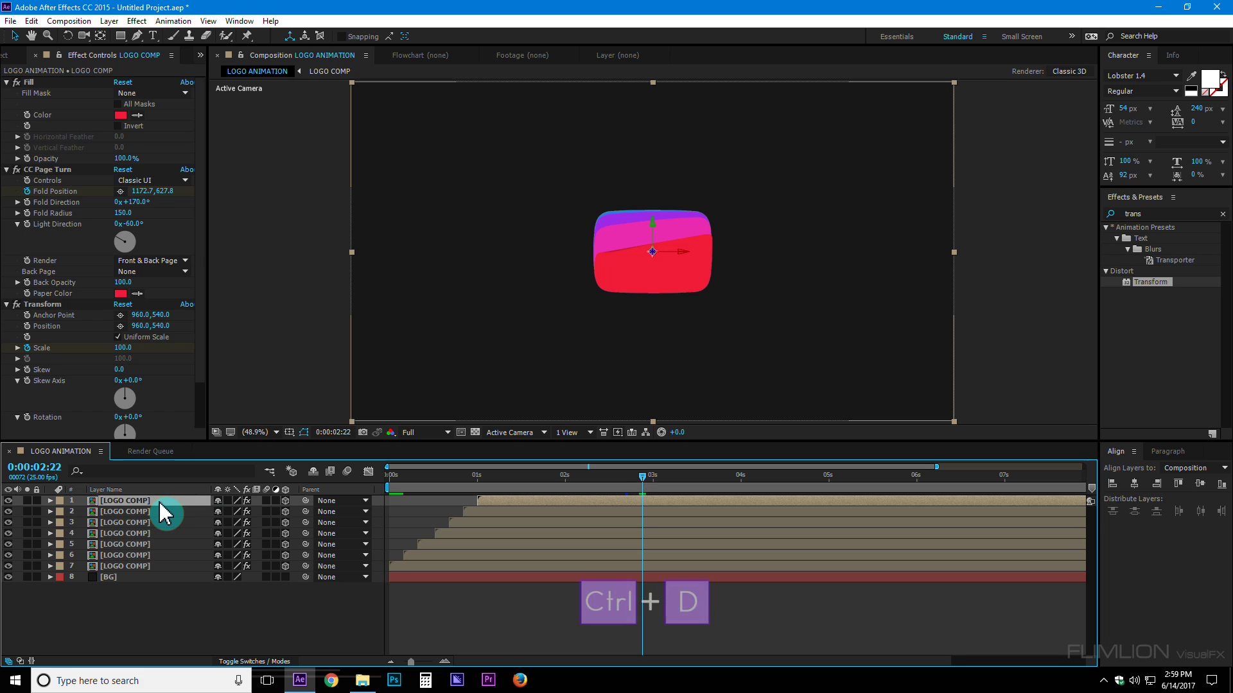
{"action": "left_click_drag", "start_coordinate": [496, 503], "coordinate": [509, 504]}
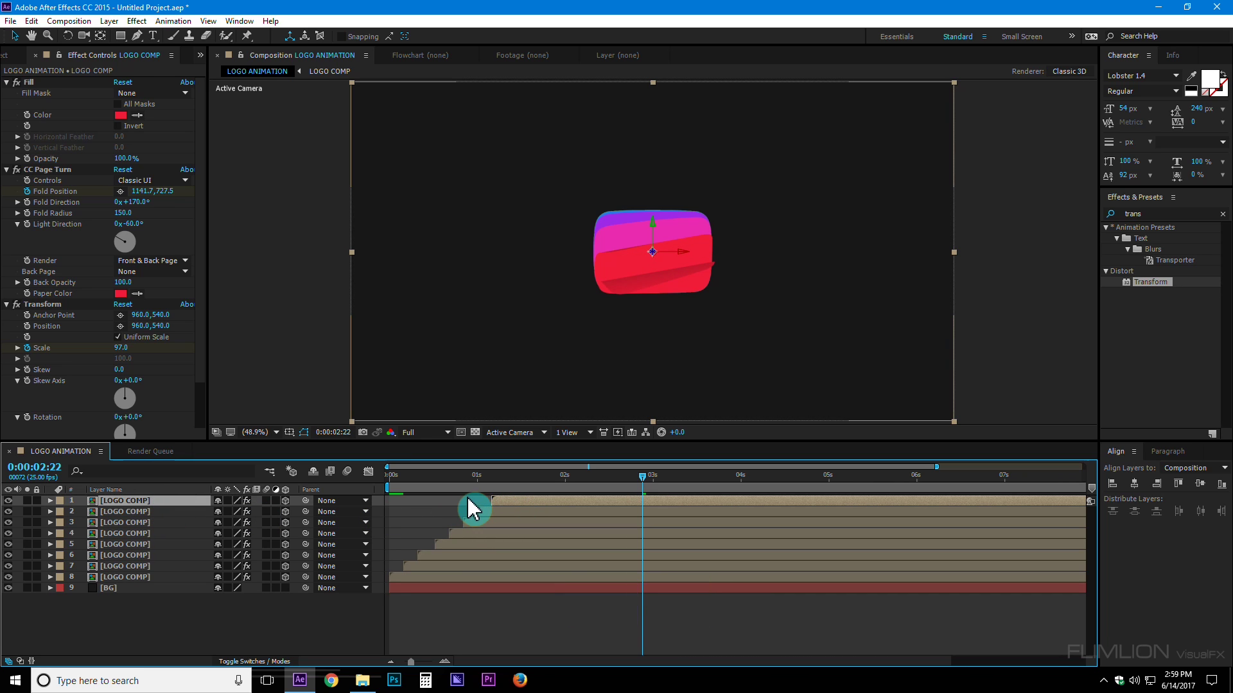
Set the top copy's CC Page Turn paper color to white and delete its Fill effect
{"action": "left_click", "coordinate": [120, 294]}
{"action": "left_click", "coordinate": [929, 300]}
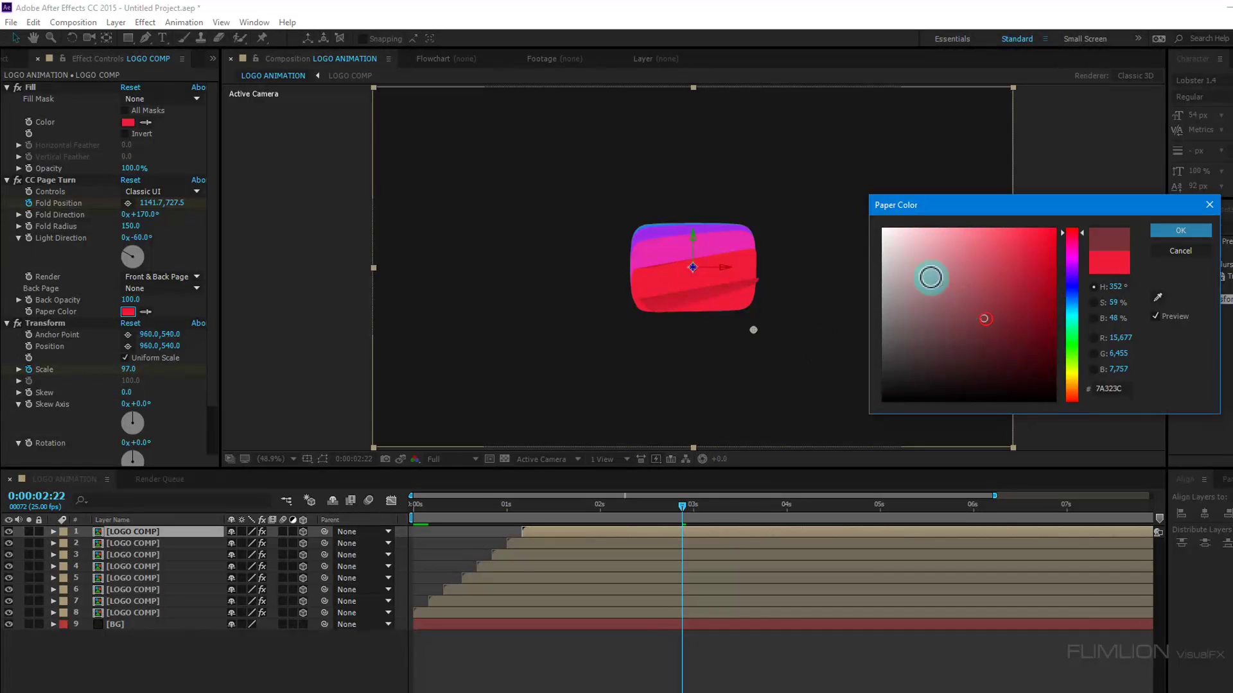
{"action": "left_click_drag", "start_coordinate": [930, 277], "coordinate": [856, 220]}
{"action": "left_click", "coordinate": [1176, 235]}
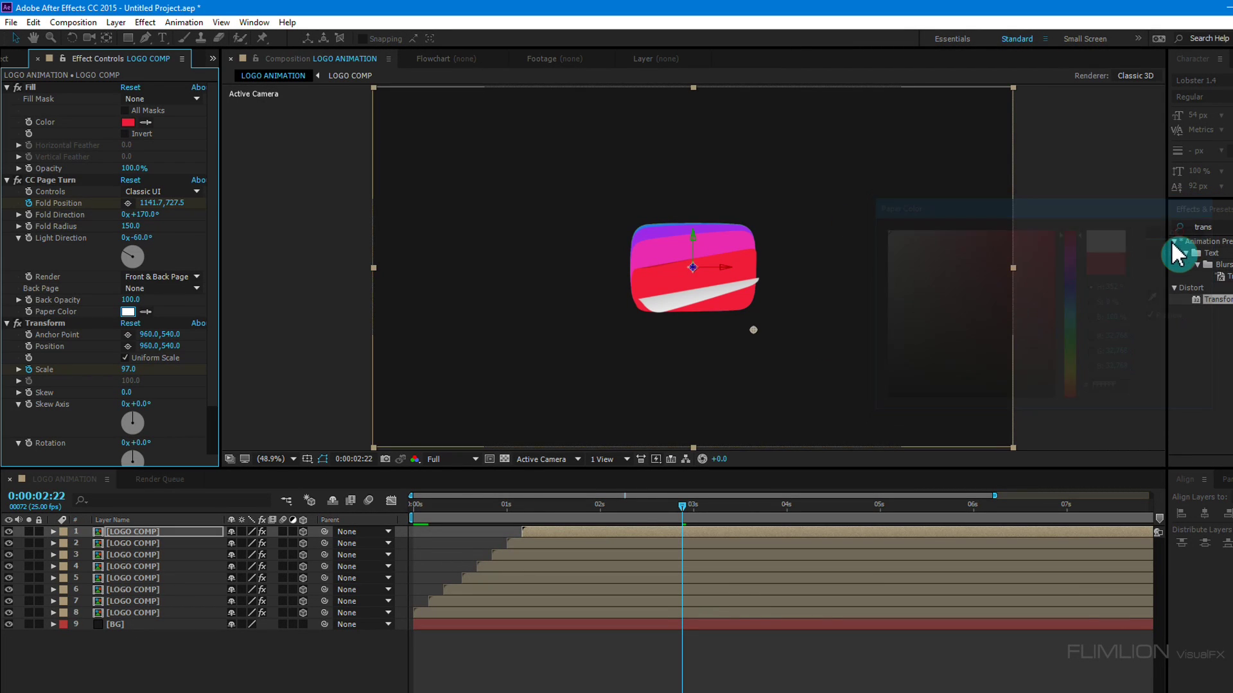
{"action": "left_click", "coordinate": [34, 89]}
{"action": "key", "text": "Delete"}
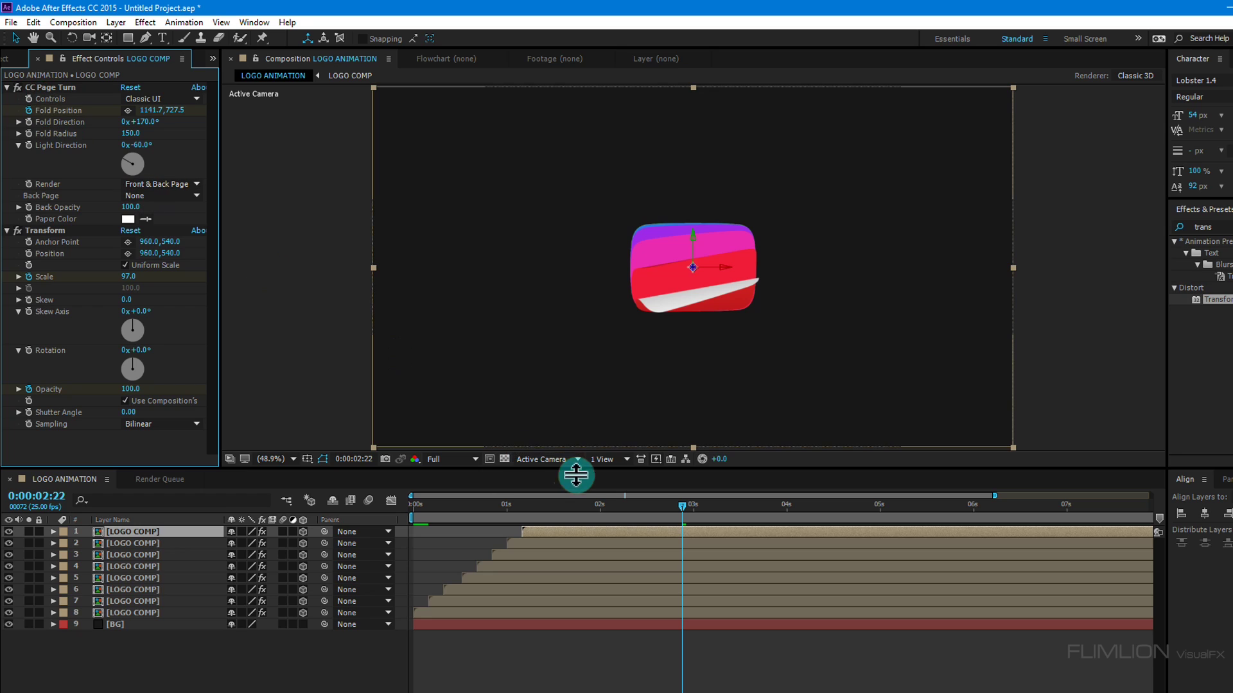
Preview the whole logo animation from the start and park the playhead at 0:00:03:10
{"action": "left_click_drag", "start_coordinate": [692, 506], "coordinate": [412, 510]}
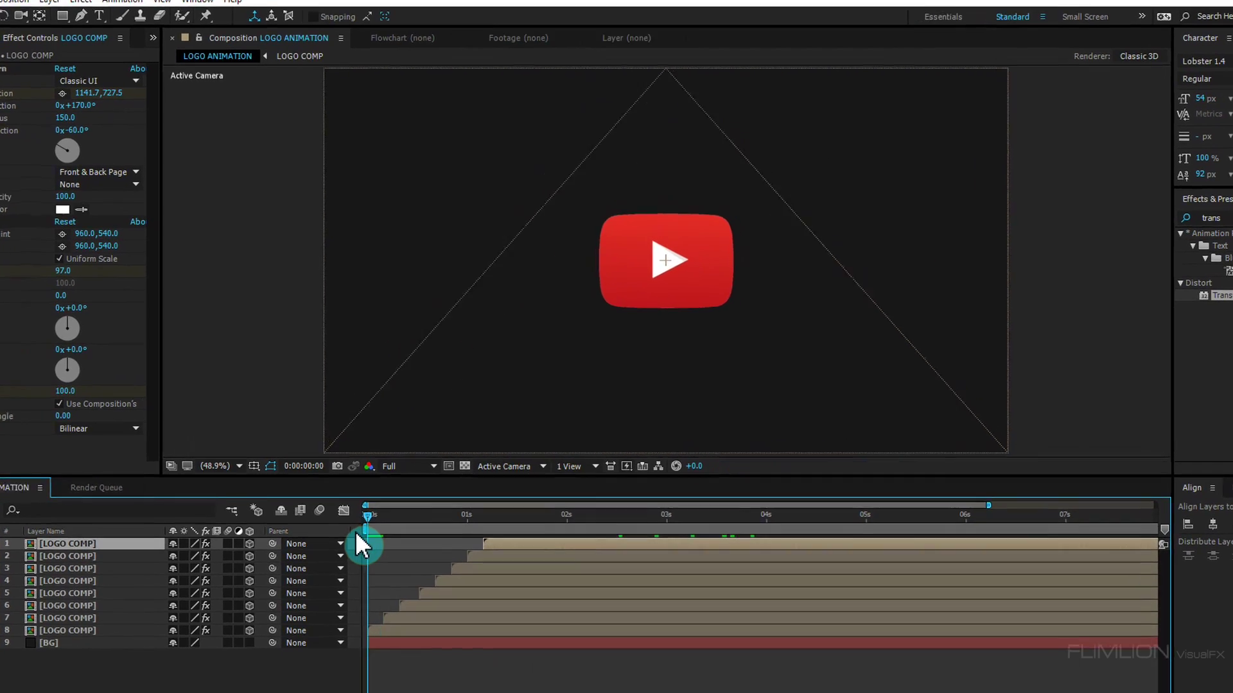
{"action": "key", "text": "0"}
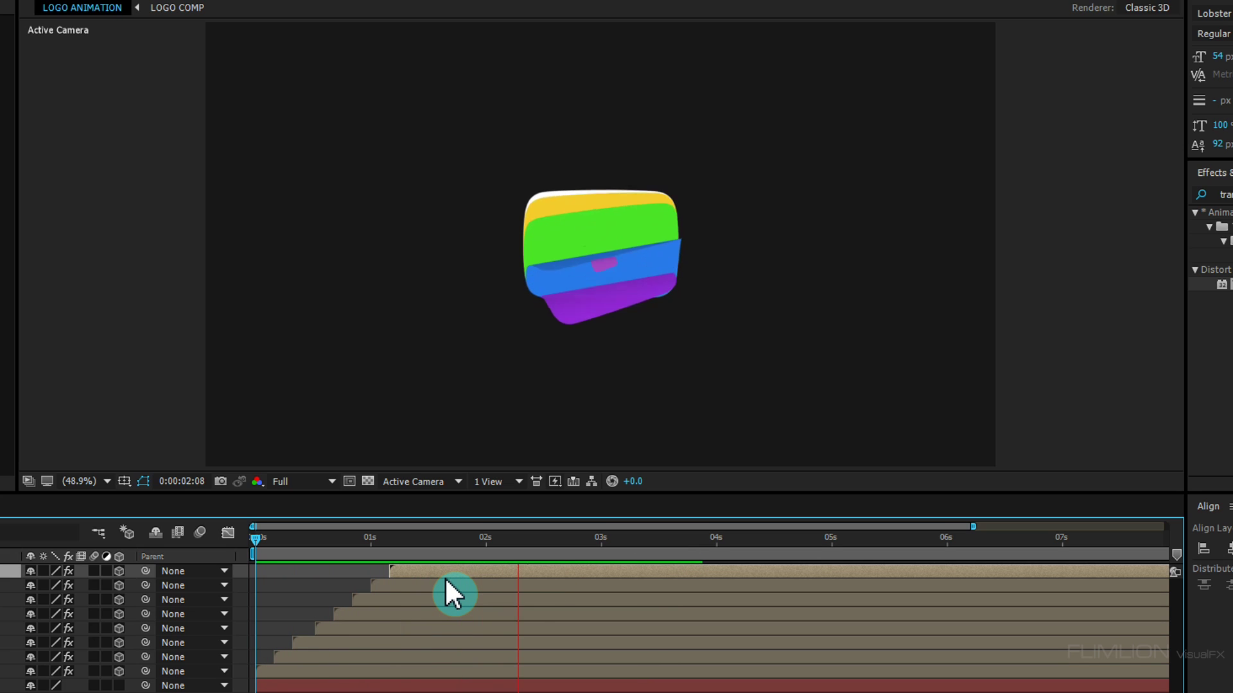
{"action": "left_click_drag", "start_coordinate": [713, 542], "coordinate": [649, 552]}
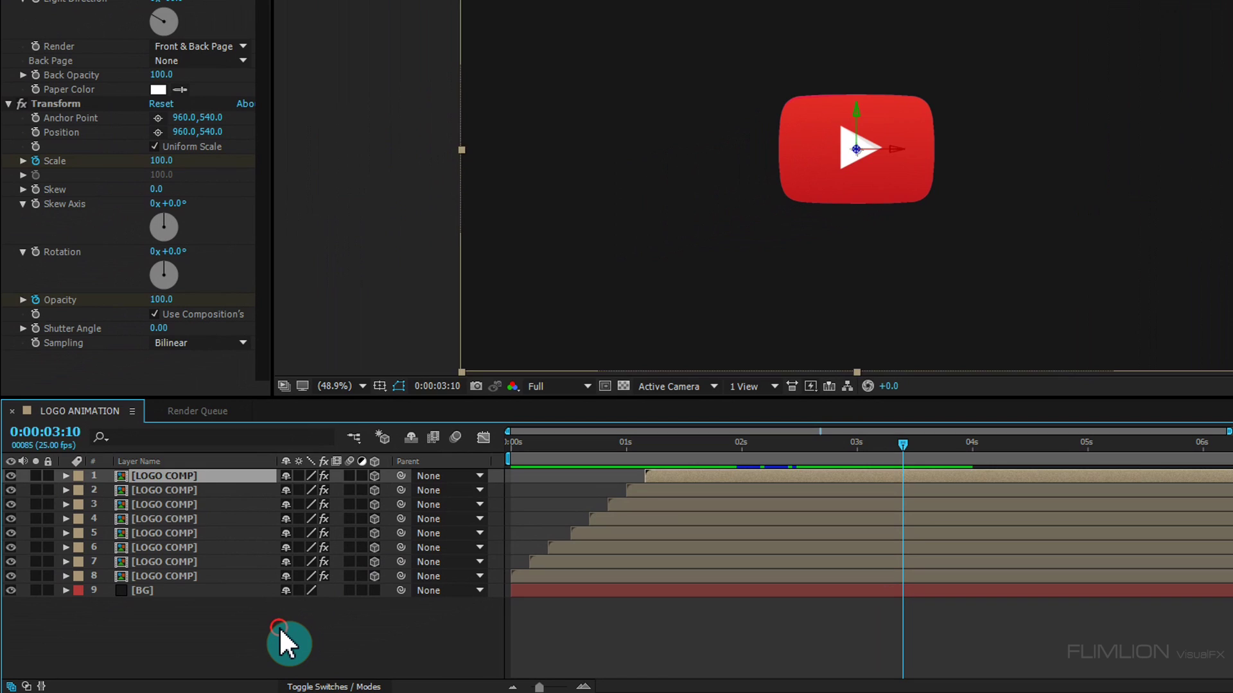
Create a text layer reading YOUR TEXT HERE and place it just below the logo
{"action": "left_click", "coordinate": [236, 661]}
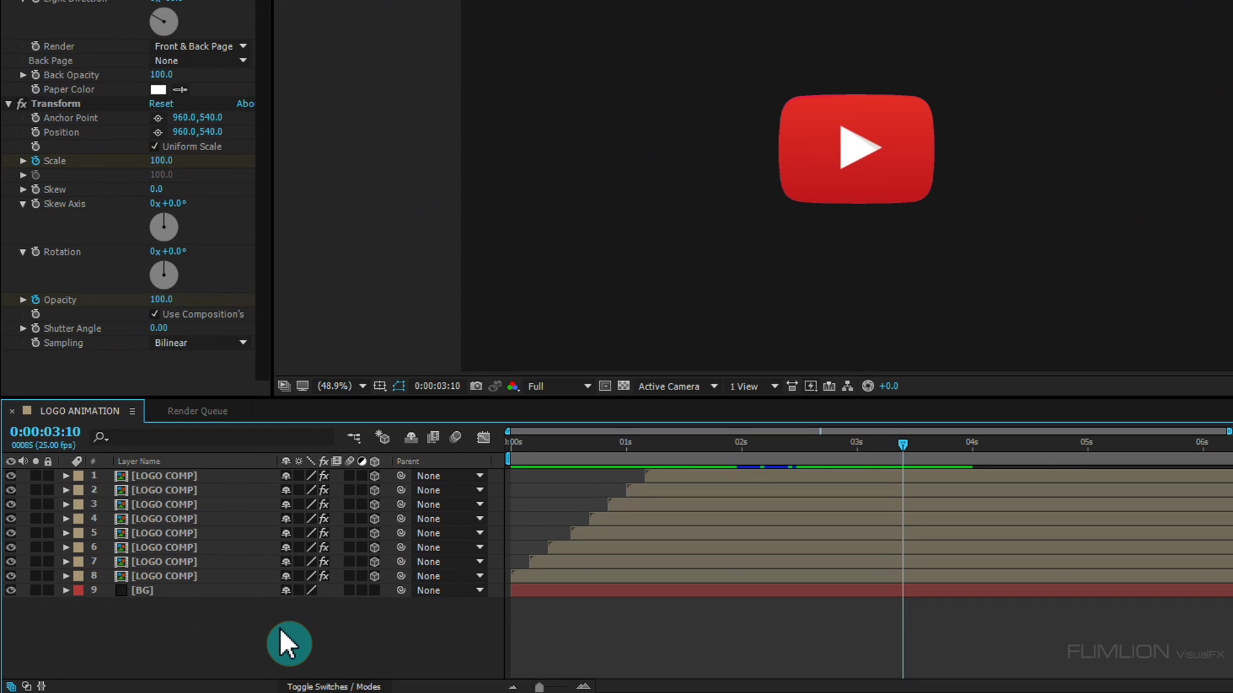
{"action": "right_click", "coordinate": [233, 648]}
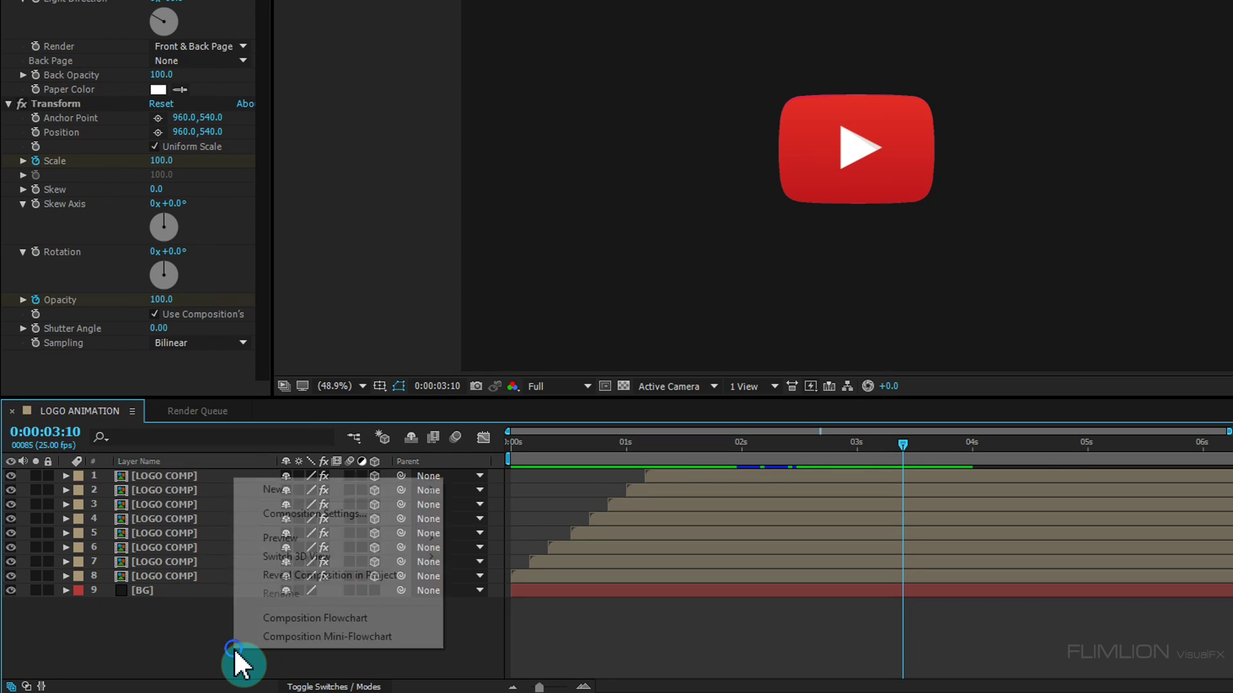
{"action": "left_click", "coordinate": [292, 489]}
{"action": "left_click", "coordinate": [482, 513]}
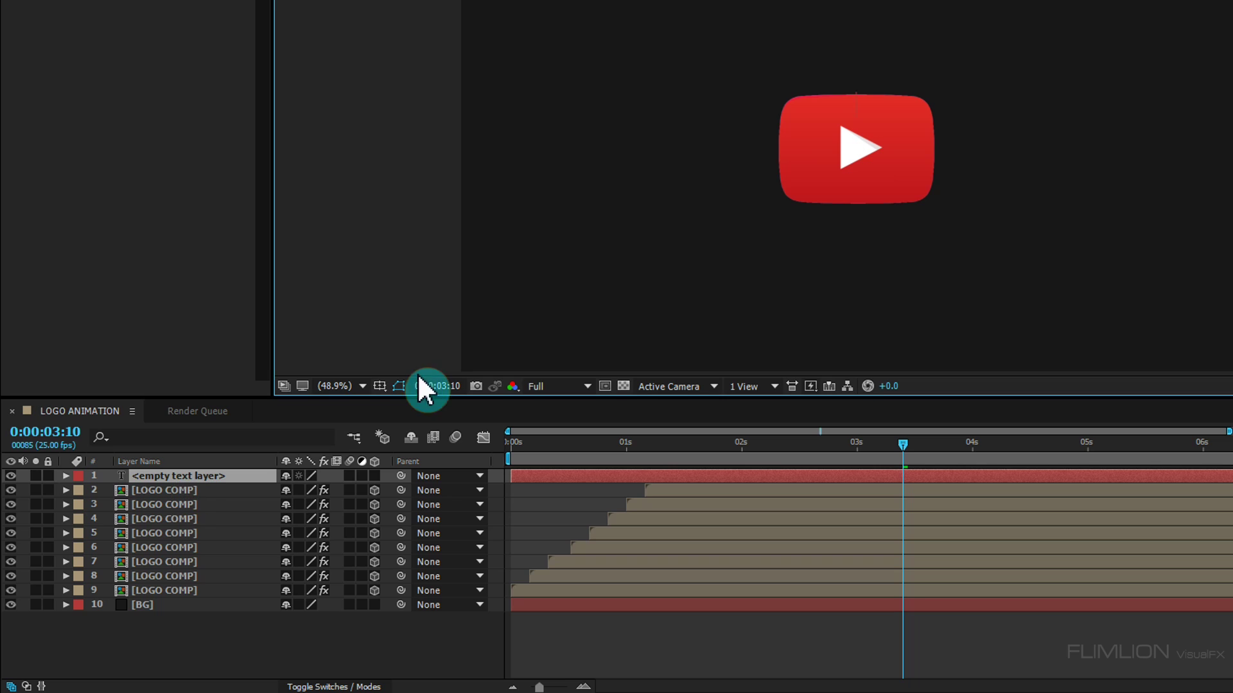
{"action": "type", "text": "YOUR TEXT HERE"}
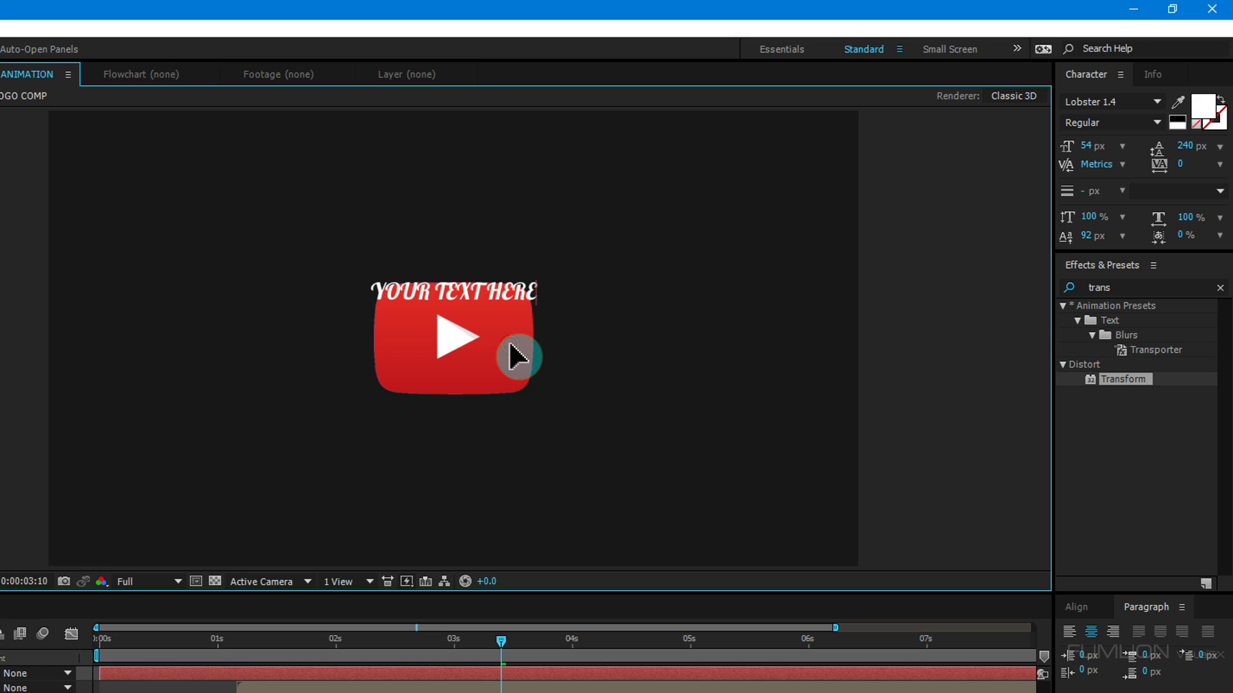
{"action": "left_click_drag", "start_coordinate": [518, 357], "coordinate": [511, 479]}
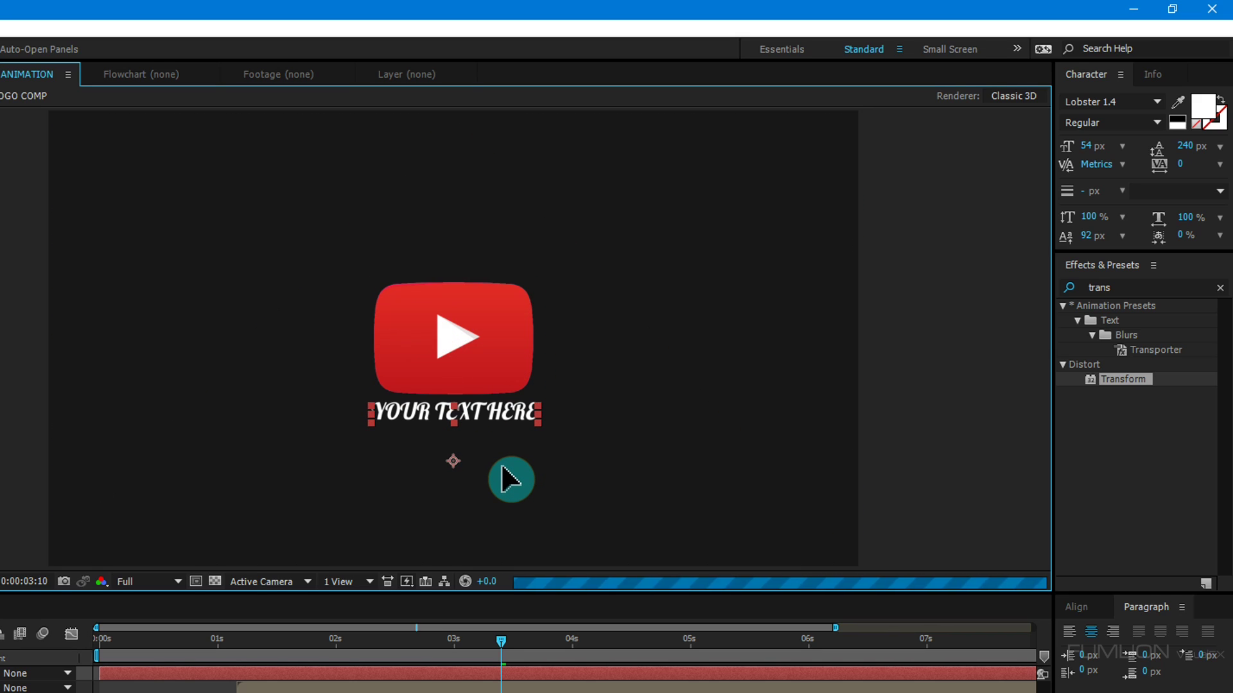
Set the font of the whole YOUR TEXT HERE title to TYPOGRAPH PRO in the Light style
{"action": "left_click_drag", "start_coordinate": [540, 416], "coordinate": [326, 419]}
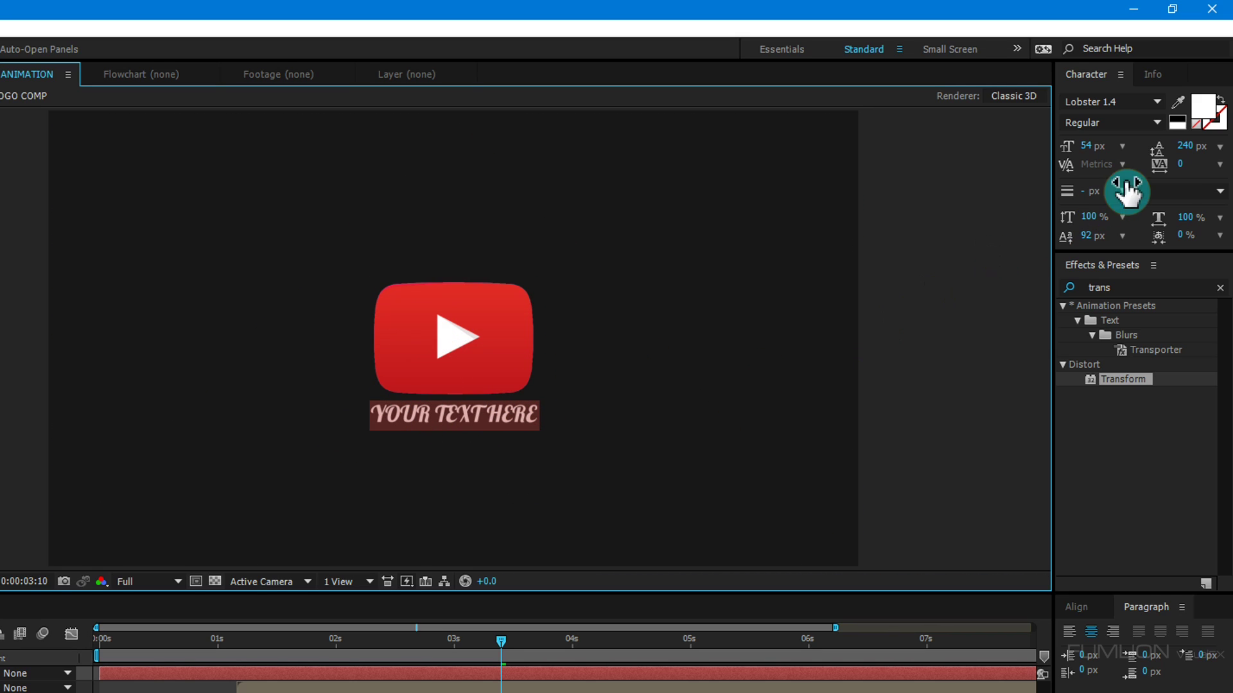
{"action": "left_click", "coordinate": [1144, 100]}
{"action": "type", "text": "Typograph"}
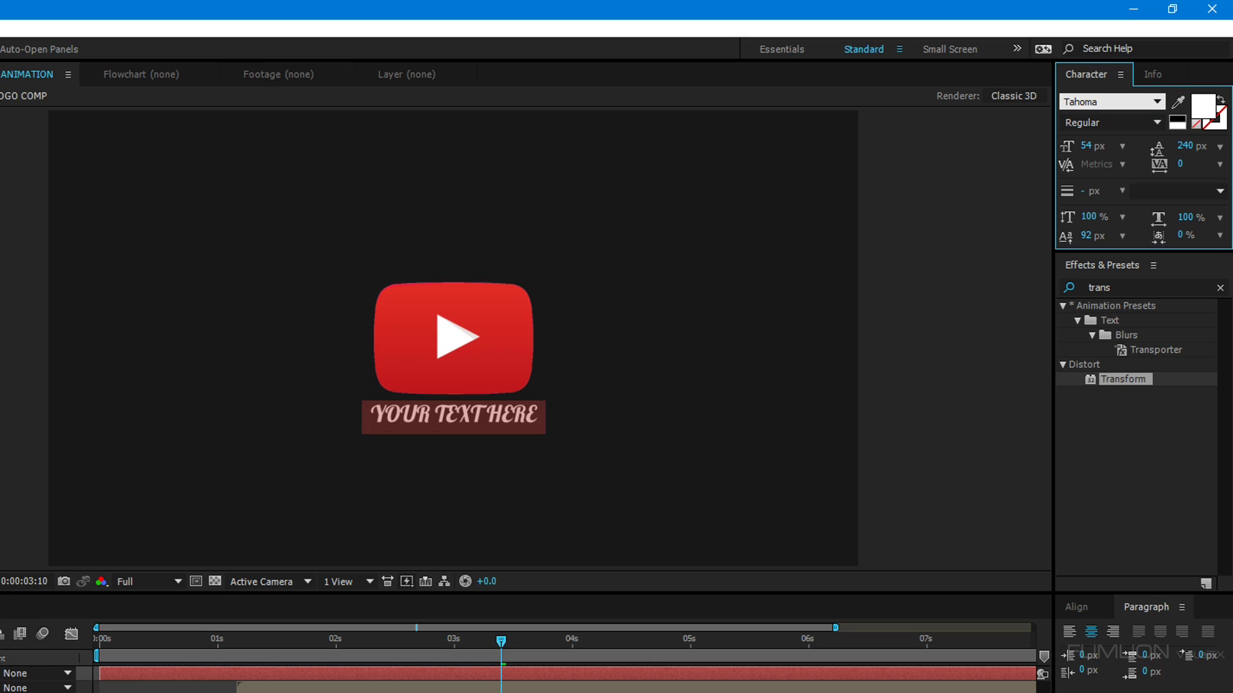
{"action": "left_click", "coordinate": [1123, 123]}
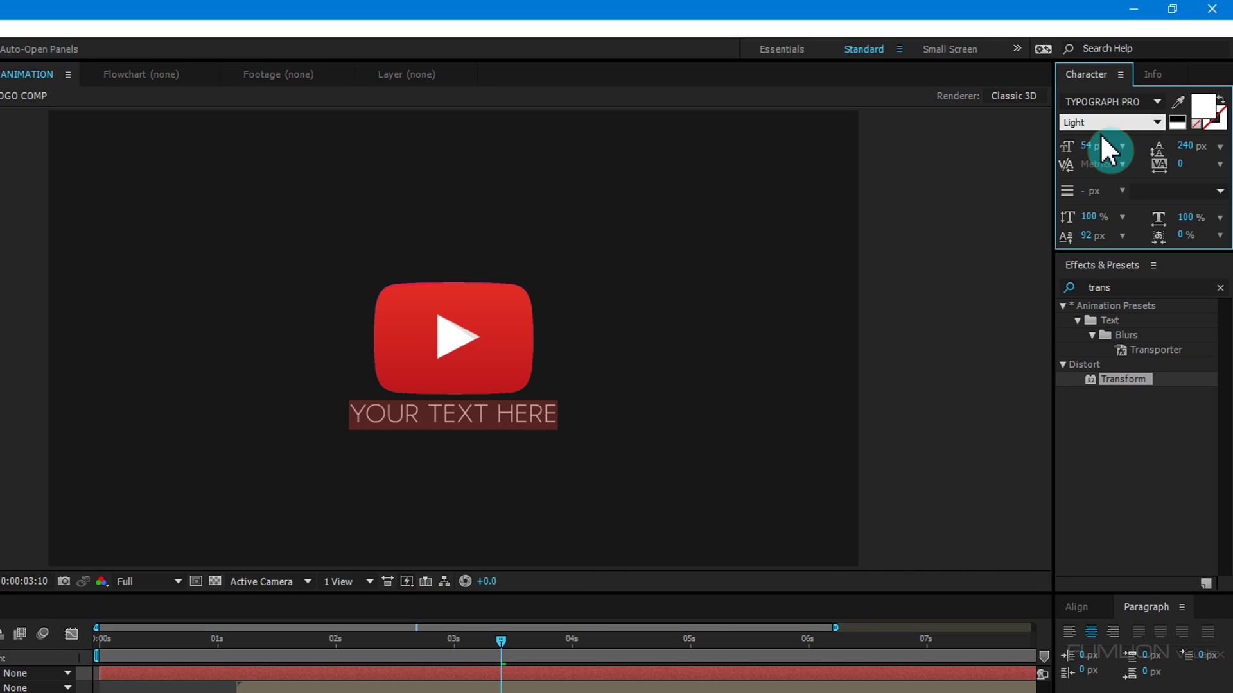
{"action": "left_click", "coordinate": [120, 642]}
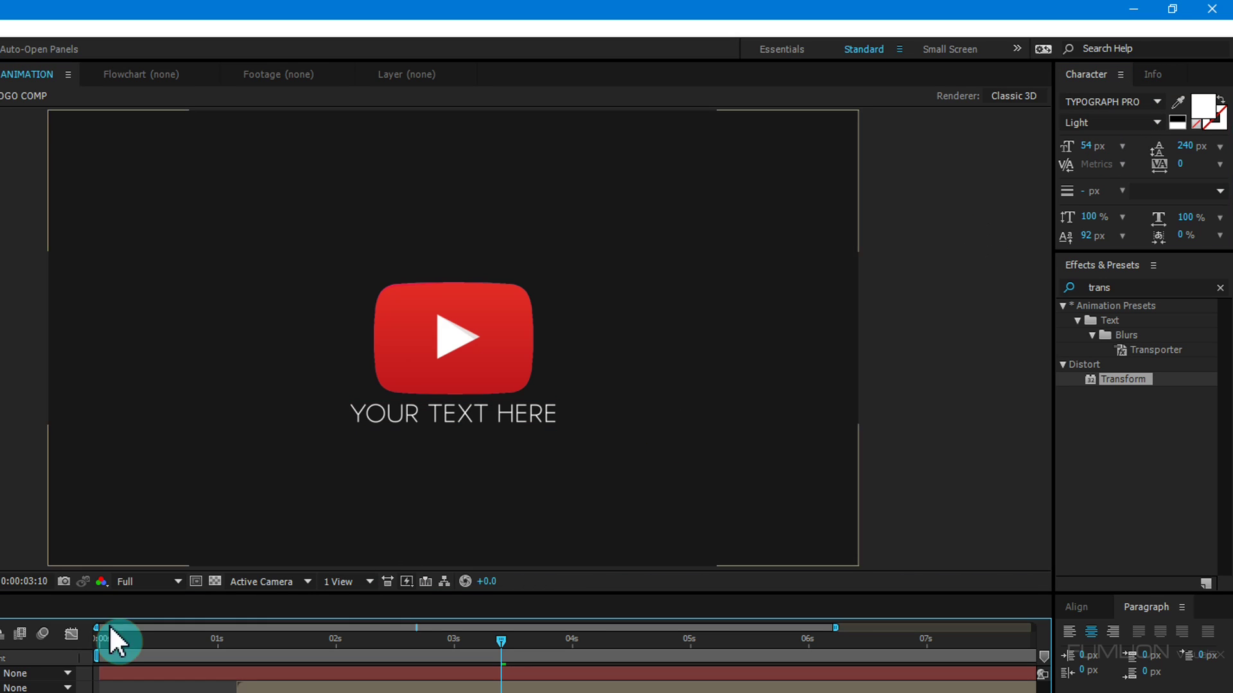
Apply the third animation preset in the 3D Text folder, a 3D Basic Cascade, to the YOUR TEXT HERE layer
{"action": "key", "text": "v"}
{"action": "left_click", "coordinate": [474, 432]}
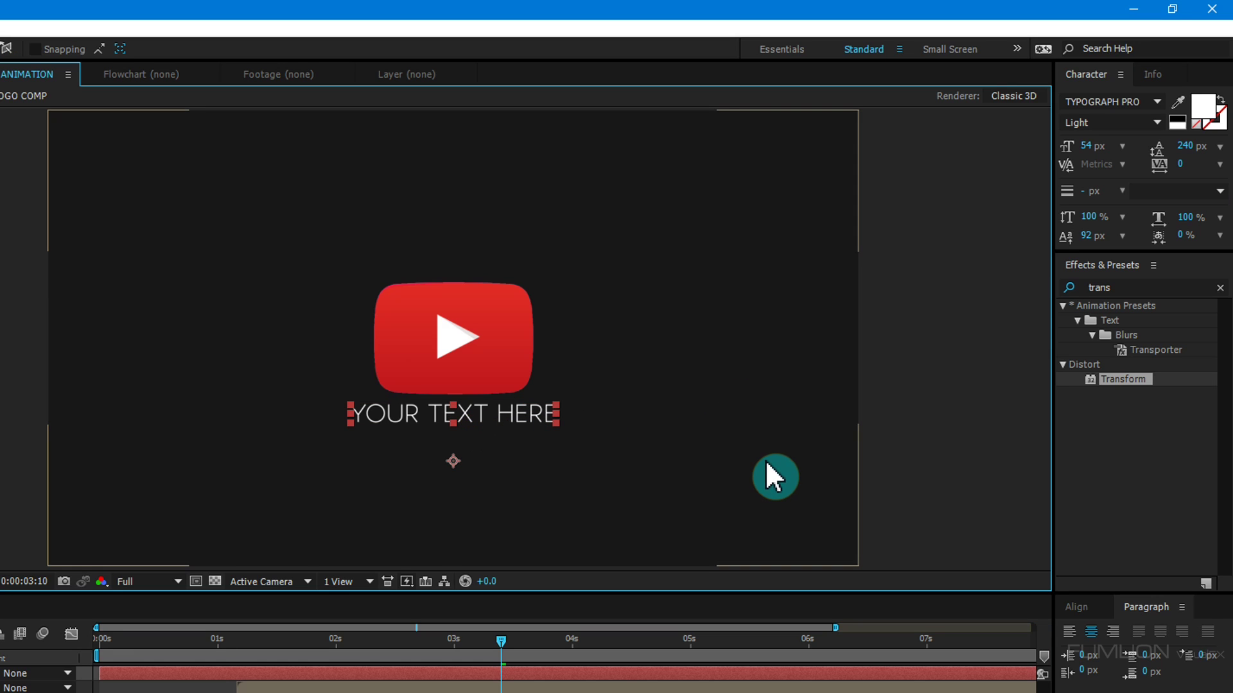
{"action": "left_click", "coordinate": [1220, 287]}
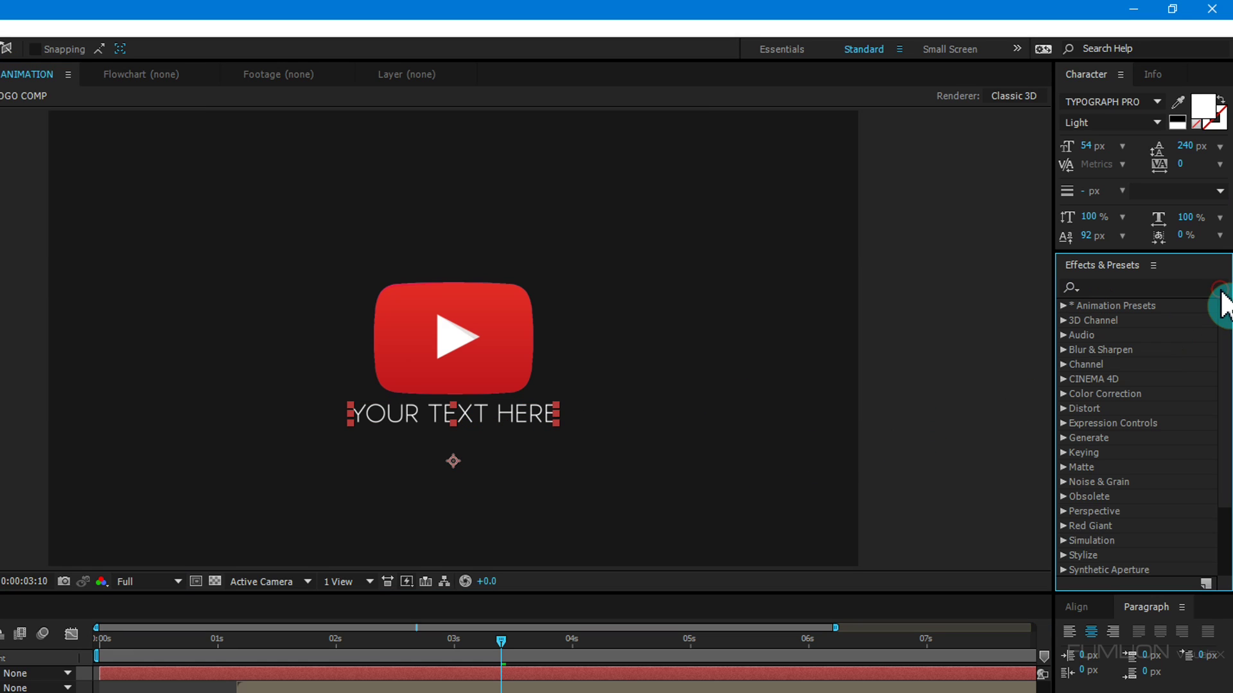
{"action": "left_click", "coordinate": [1065, 307]}
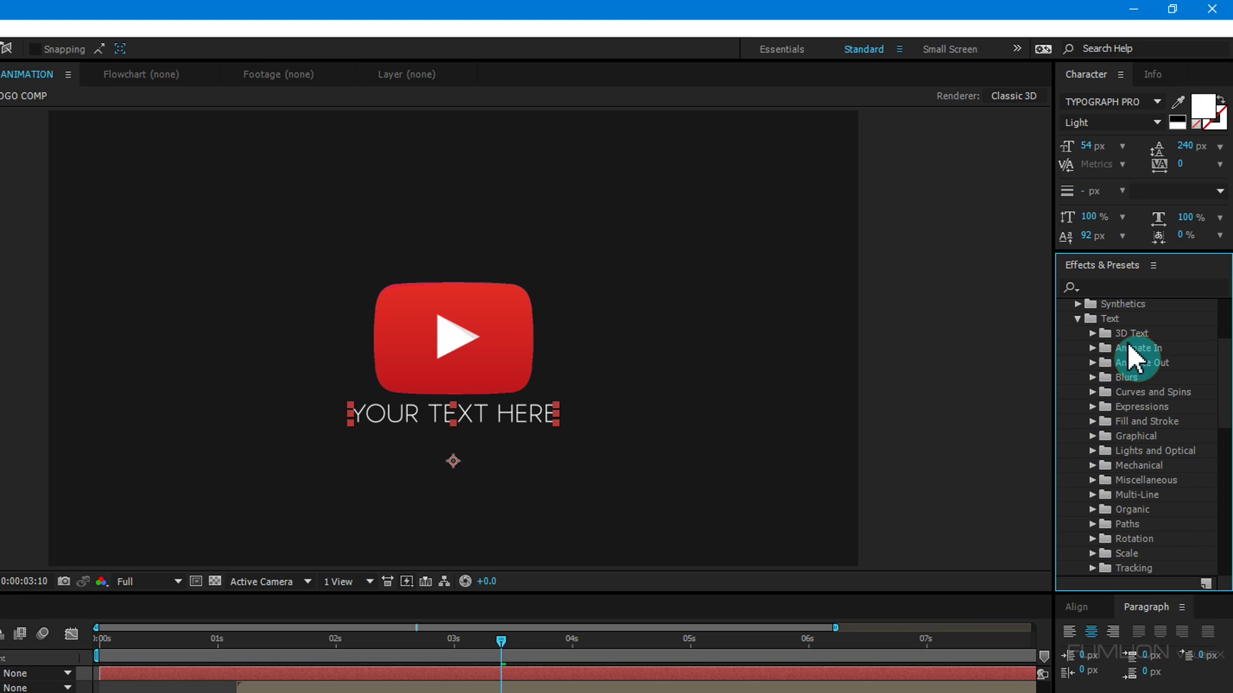
{"action": "left_click", "coordinate": [1087, 334]}
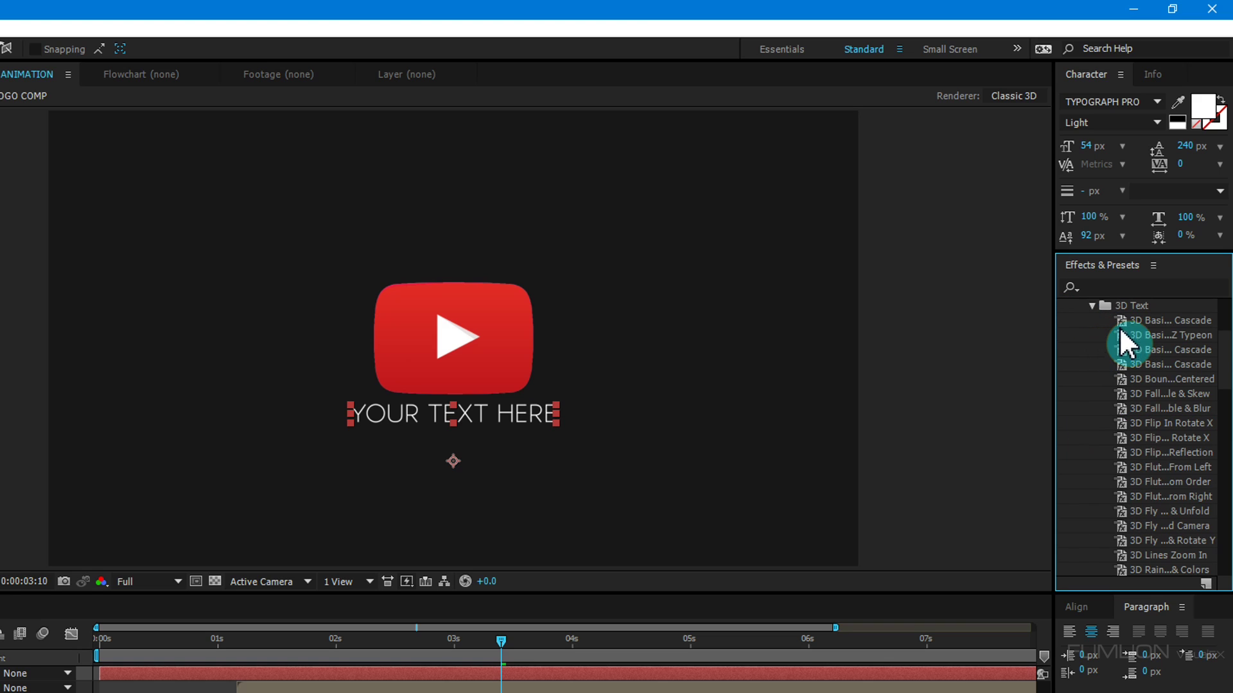
{"action": "left_click_drag", "start_coordinate": [1153, 357], "coordinate": [507, 414]}
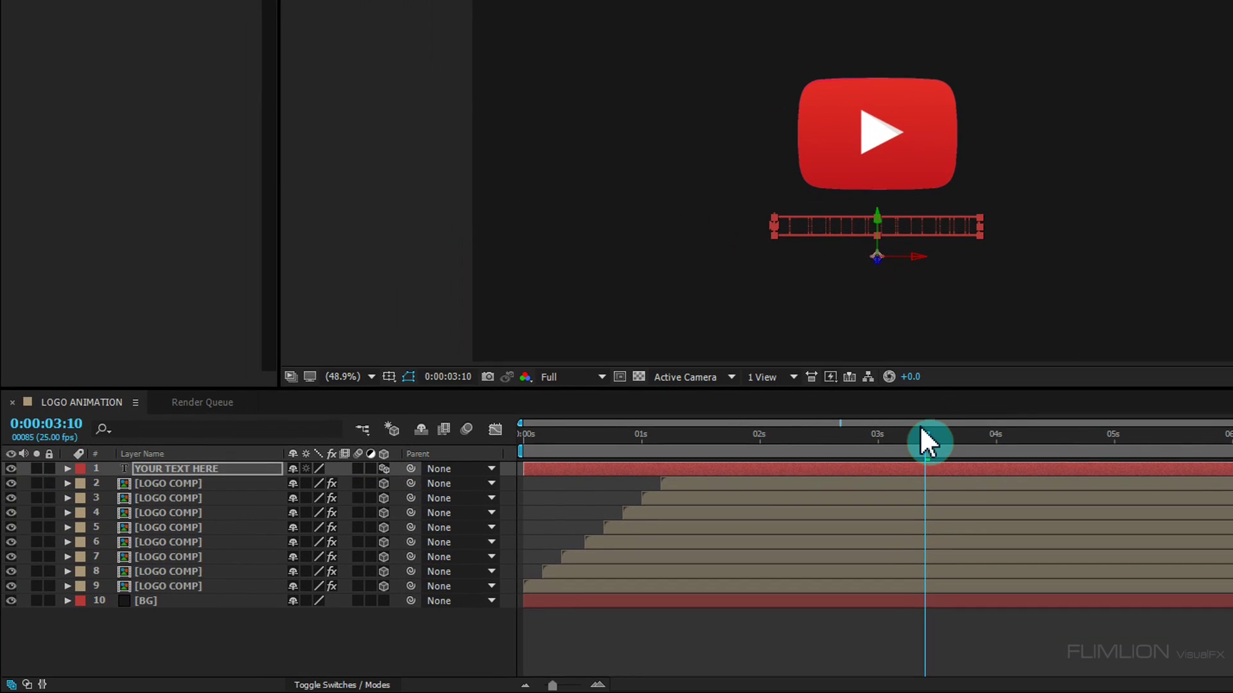
Reveal the text layer's keyframes and shift both Offset keyframes earlier so they start at about 0:00:02:12
{"action": "left_click", "coordinate": [872, 469]}
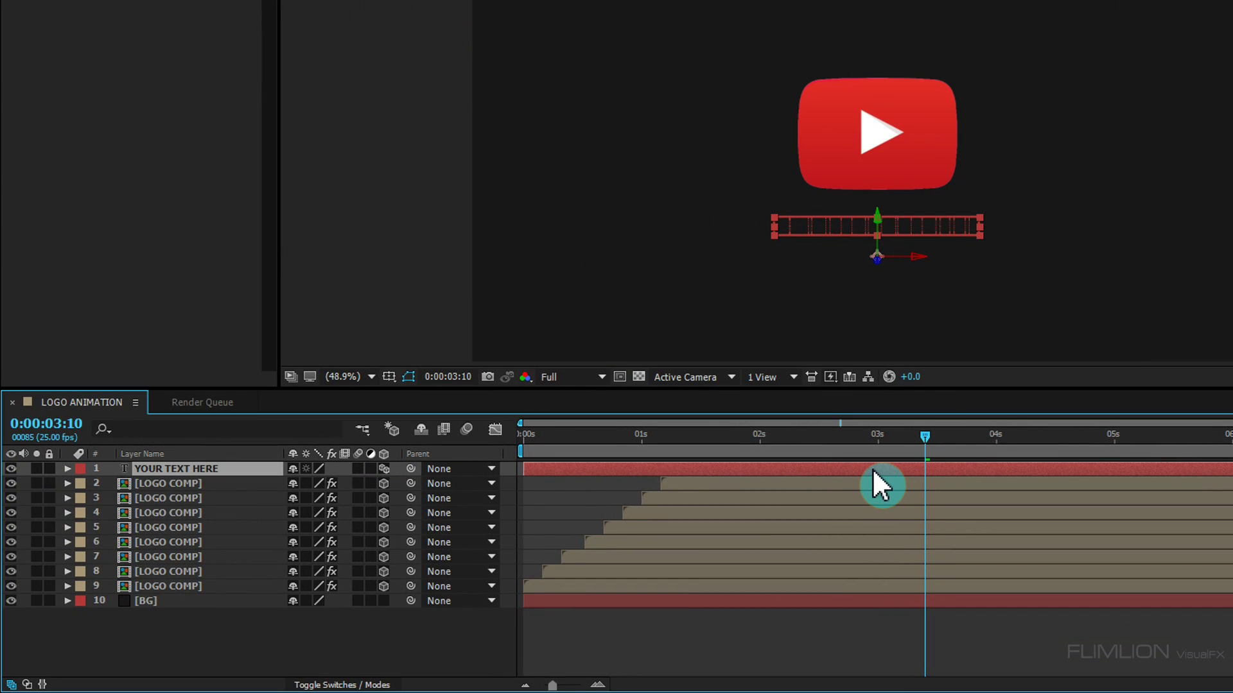
{"action": "key", "text": "u"}
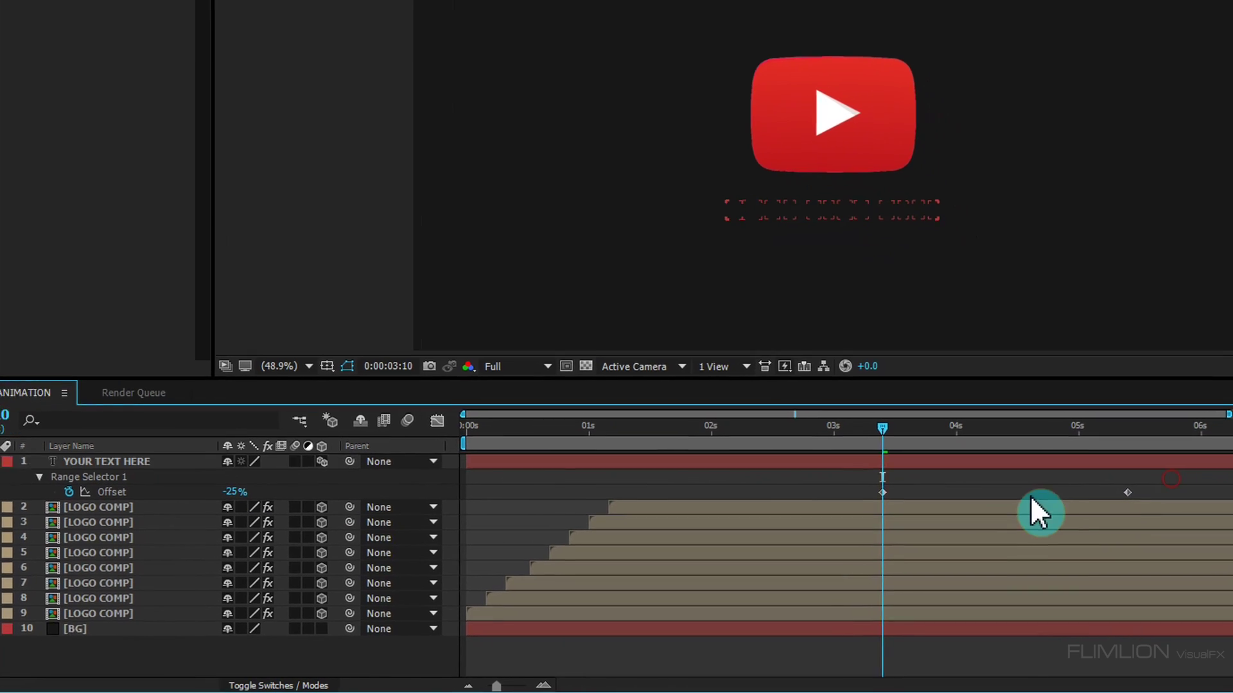
{"action": "left_click_drag", "start_coordinate": [1030, 497], "coordinate": [766, 494]}
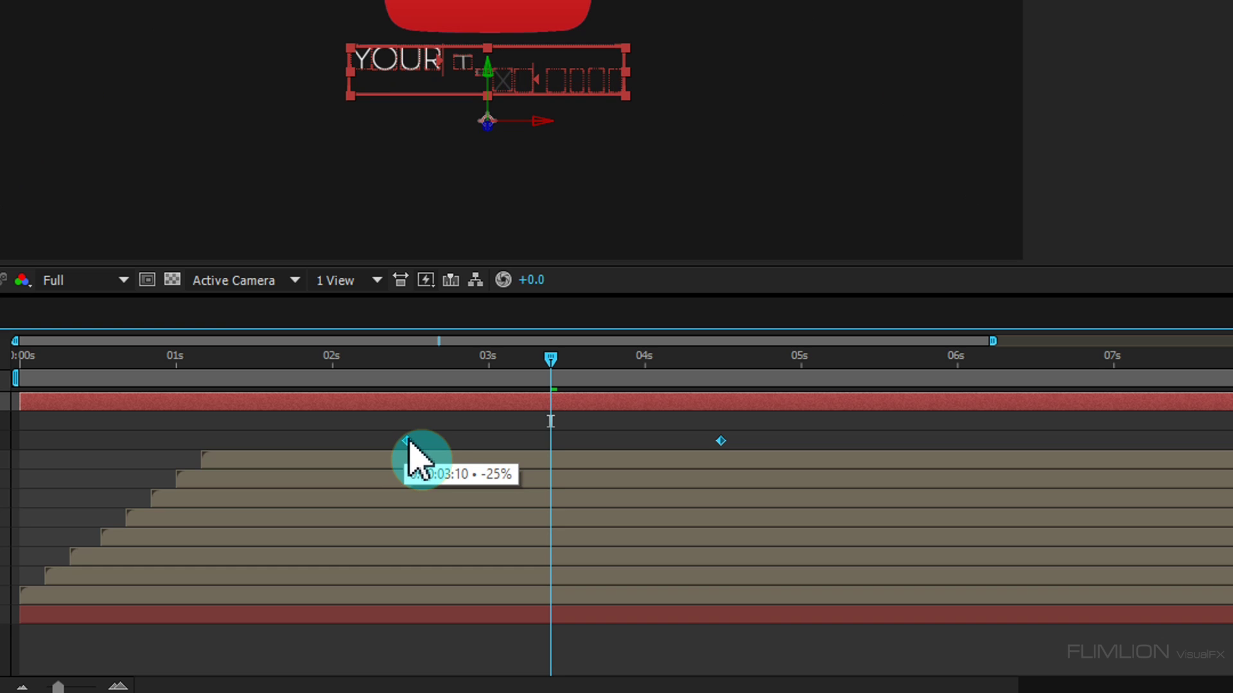
Apply Easy Ease to both Offset keyframes, move the last one to about 0:00:03:19, and scrub back to check the text
{"action": "right_click", "coordinate": [720, 440]}
{"action": "left_click", "coordinate": [789, 422]}
{"action": "left_click", "coordinate": [1047, 474]}
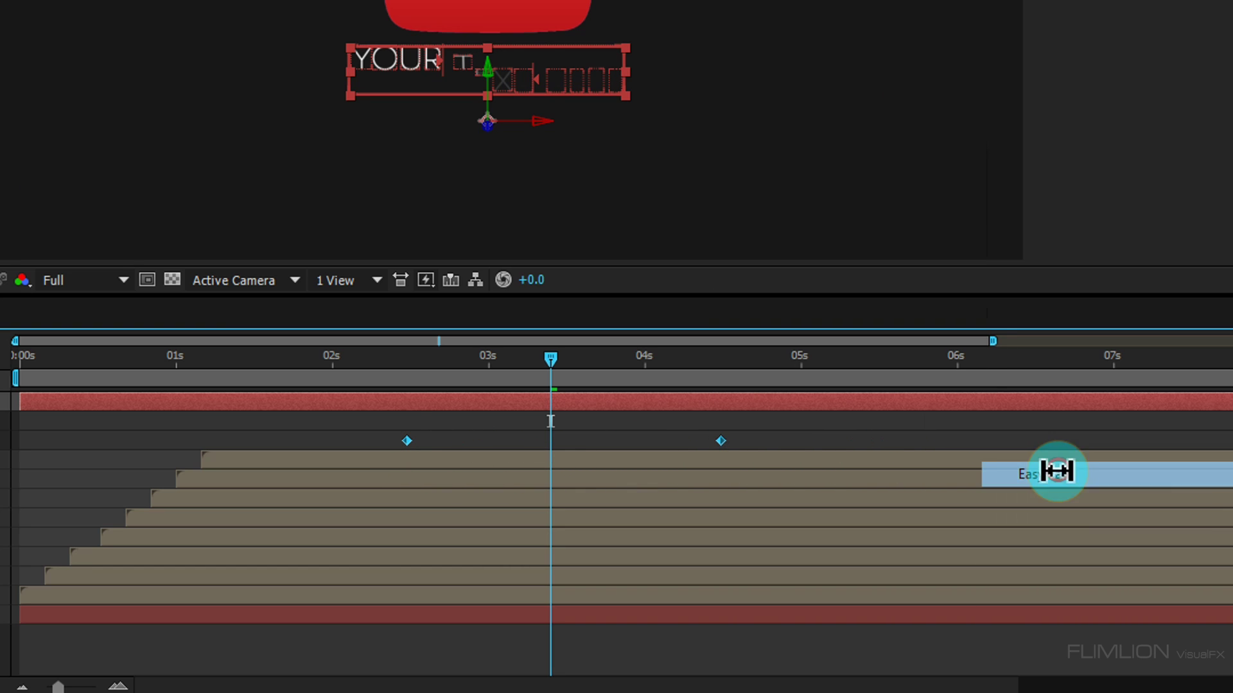
{"action": "left_click_drag", "start_coordinate": [721, 441], "coordinate": [608, 441]}
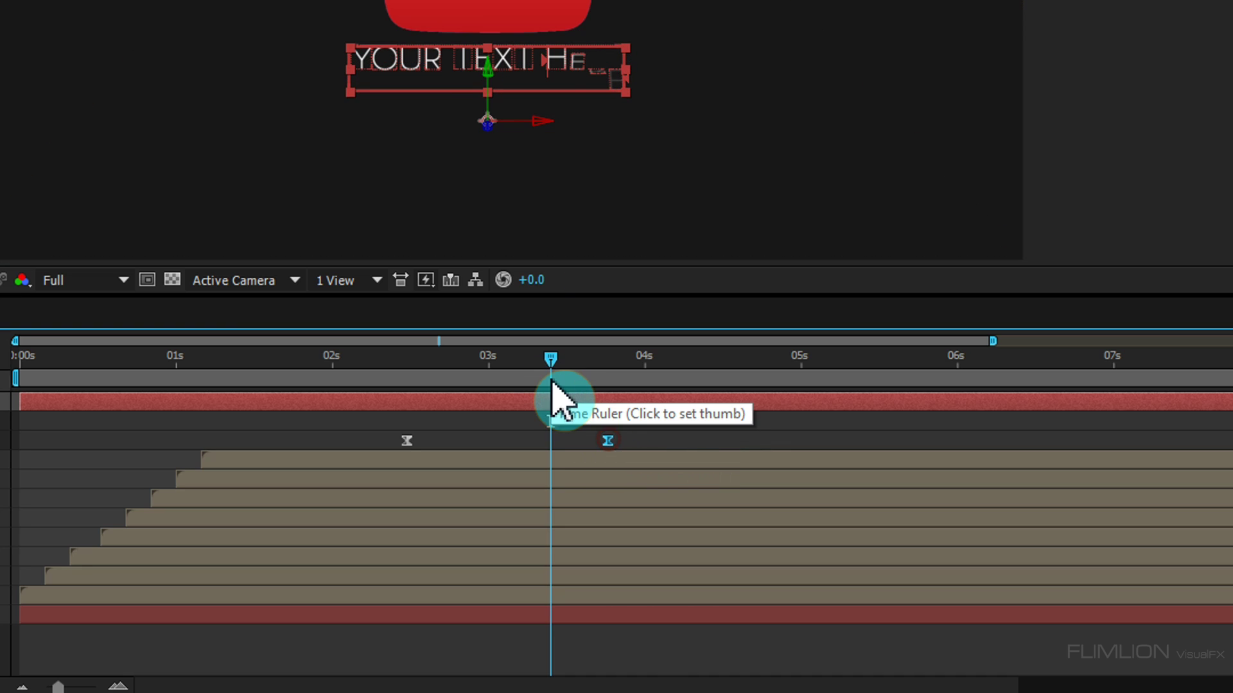
{"action": "left_click_drag", "start_coordinate": [545, 365], "coordinate": [401, 365]}
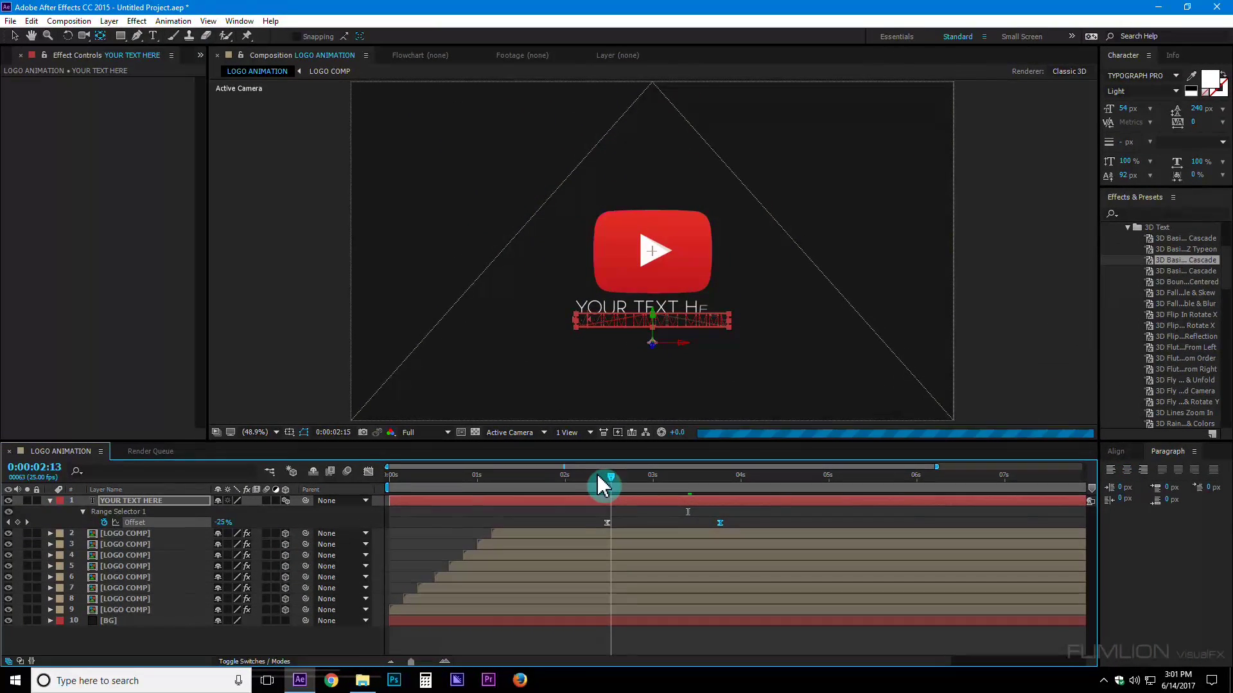
Preview the LOGO ANIMATION composition from its start, then scrub through to about 0:00:03:23 to check the text reveal
{"action": "left_click_drag", "start_coordinate": [604, 486], "coordinate": [375, 488]}
{"action": "key", "text": "space"}
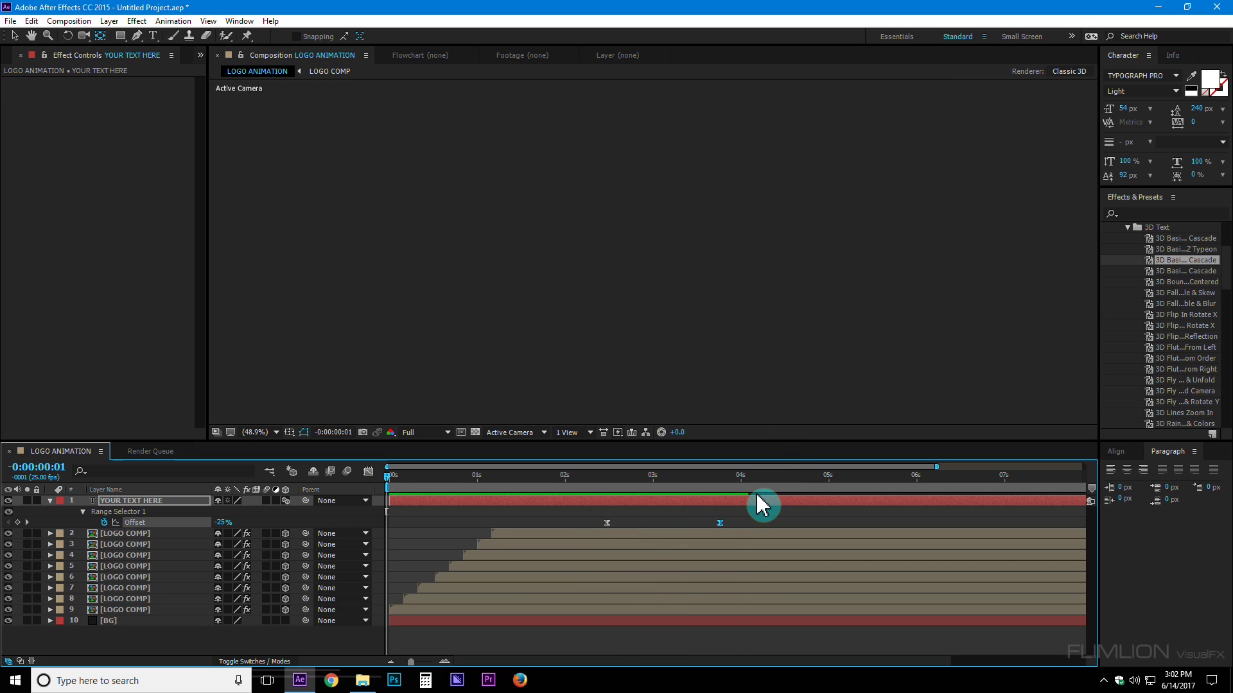
{"action": "left_click", "coordinate": [406, 481]}
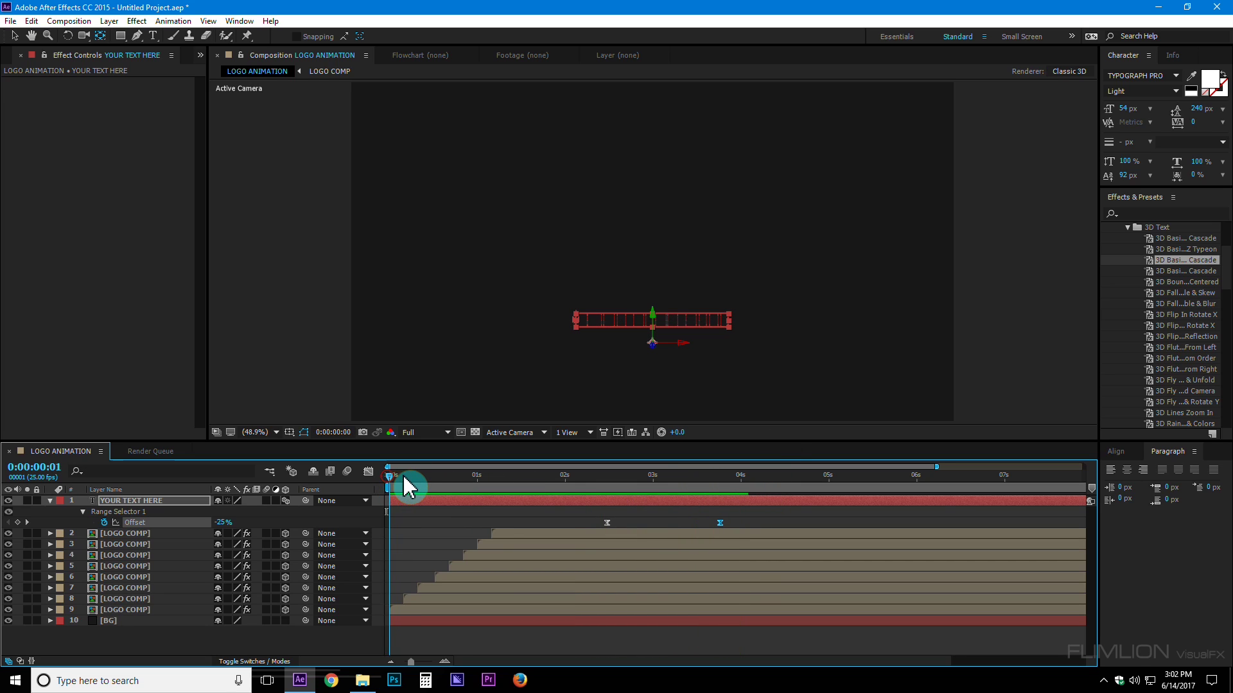
{"action": "left_click_drag", "start_coordinate": [543, 481], "coordinate": [721, 487]}
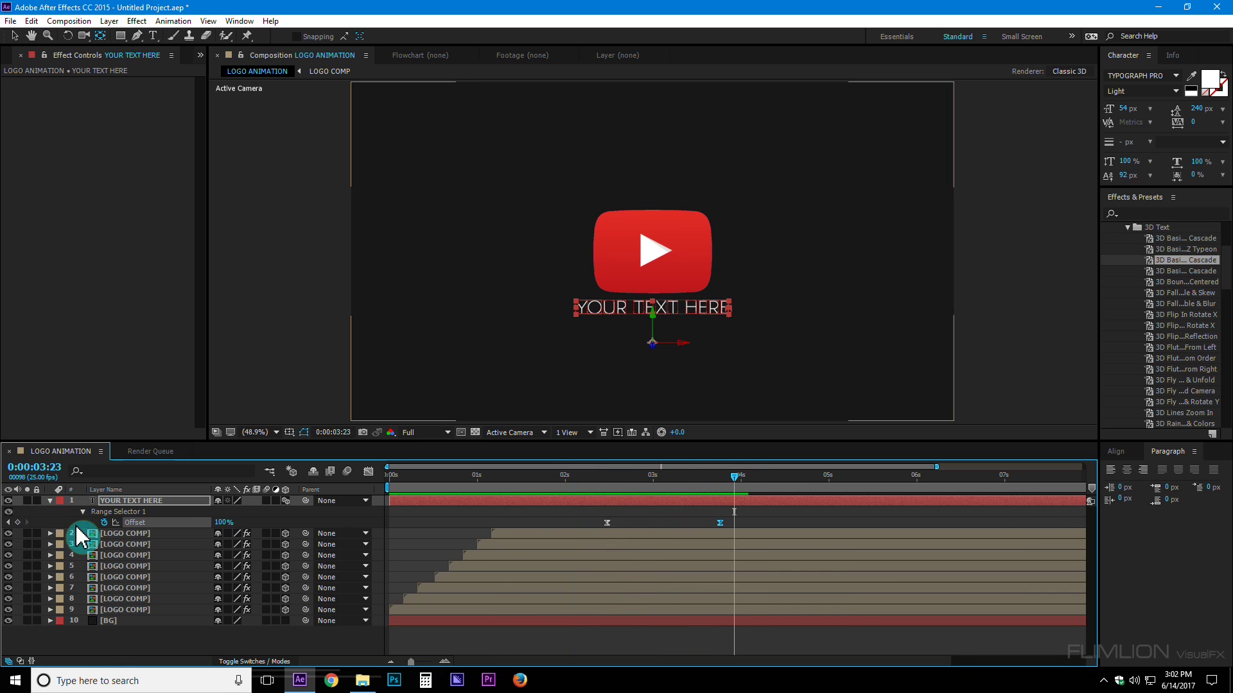
Pre-compose the text layer and all LOGO COMP layers into a new composition named LOGO, moving all attributes and leaving out BG
{"action": "left_click", "coordinate": [50, 501]}
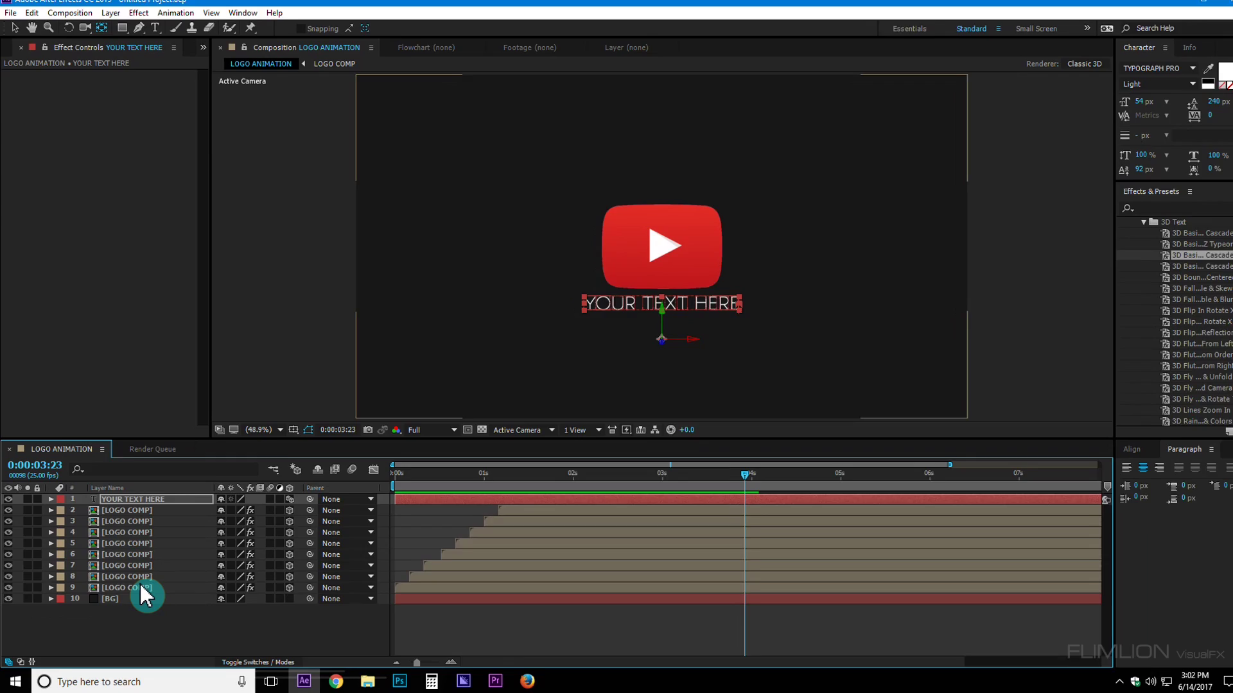
{"action": "left_click", "coordinate": [141, 587]}
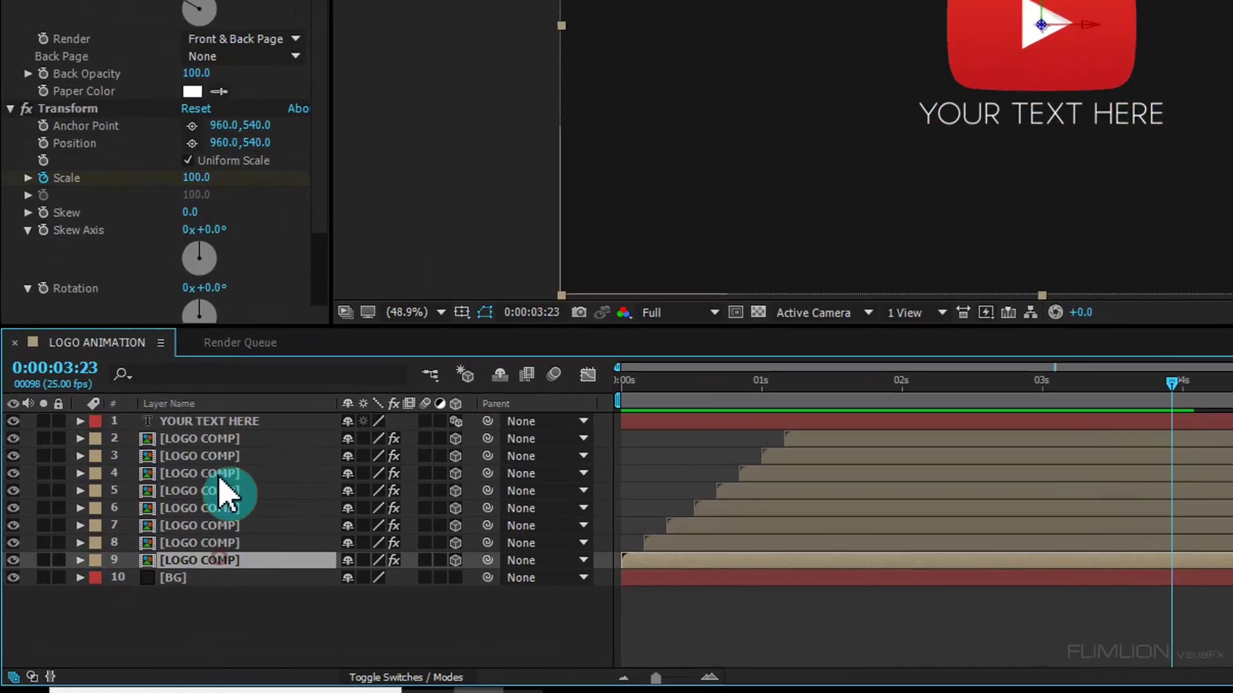
{"action": "left_click", "coordinate": [138, 501], "text": "shift"}
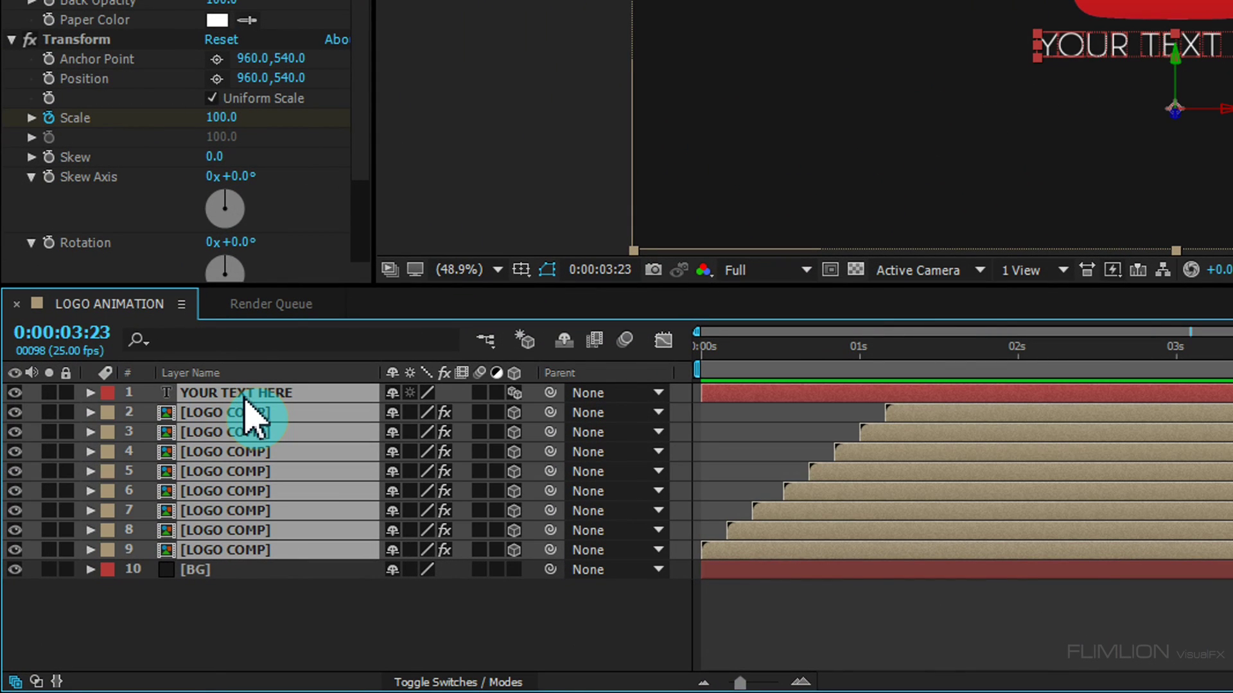
{"action": "right_click", "coordinate": [245, 399]}
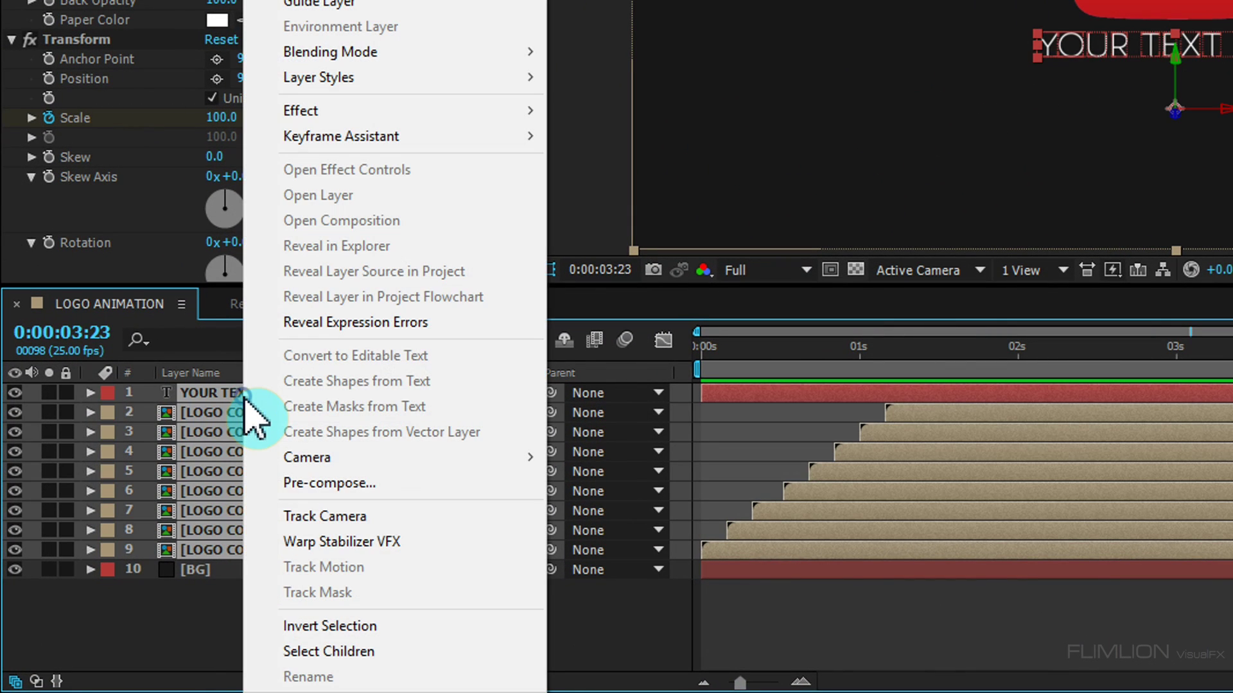
{"action": "left_click", "coordinate": [366, 482]}
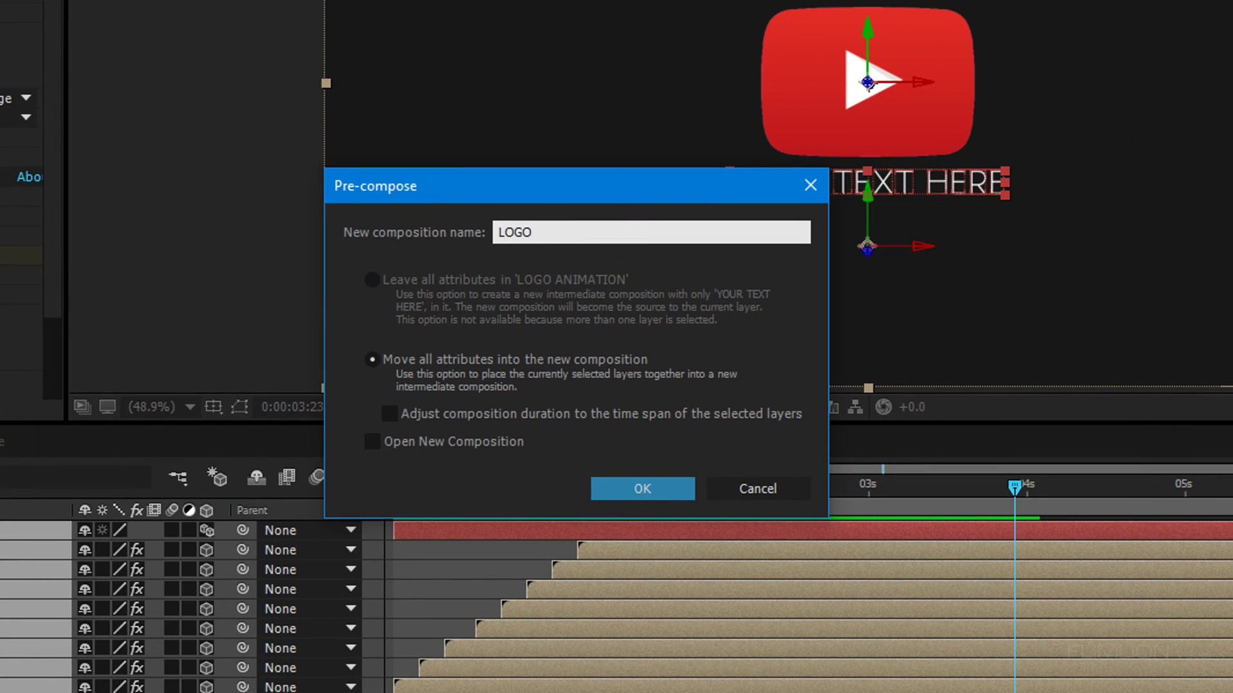
{"action": "key", "text": "Return"}
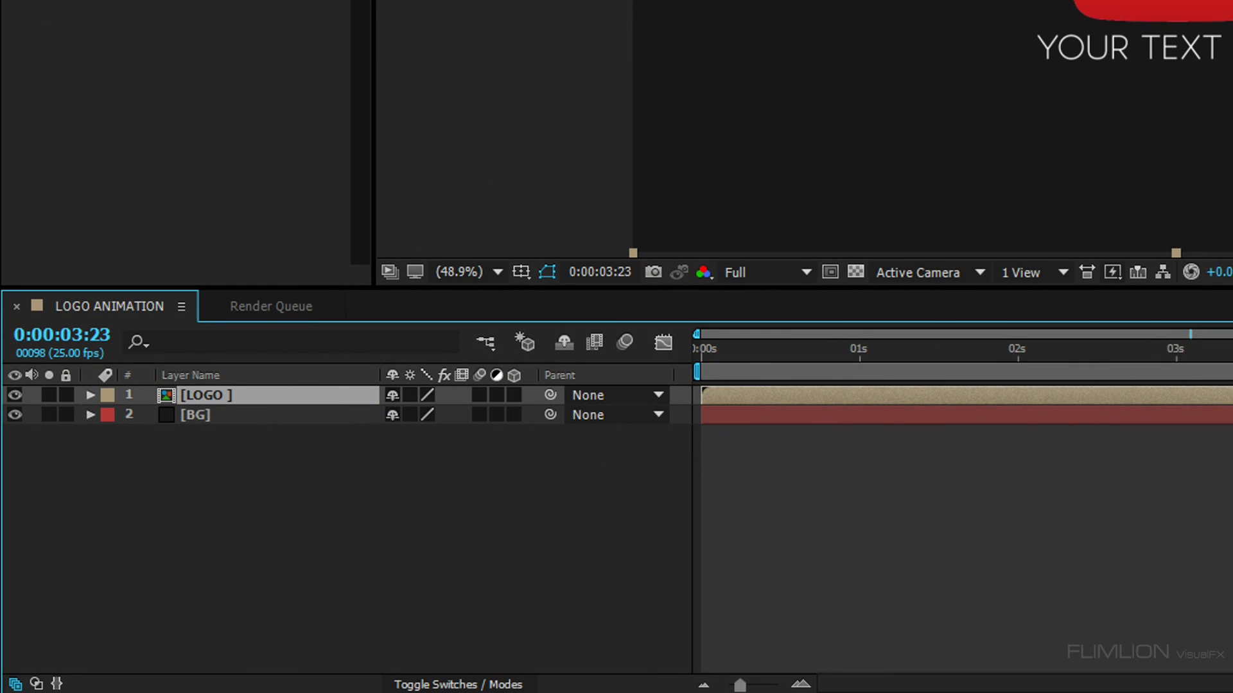
Add a Scale keyframe at 100% to the LOGO layer at 0:00:00:00
{"action": "left_click_drag", "start_coordinate": [1032, 352], "coordinate": [578, 352]}
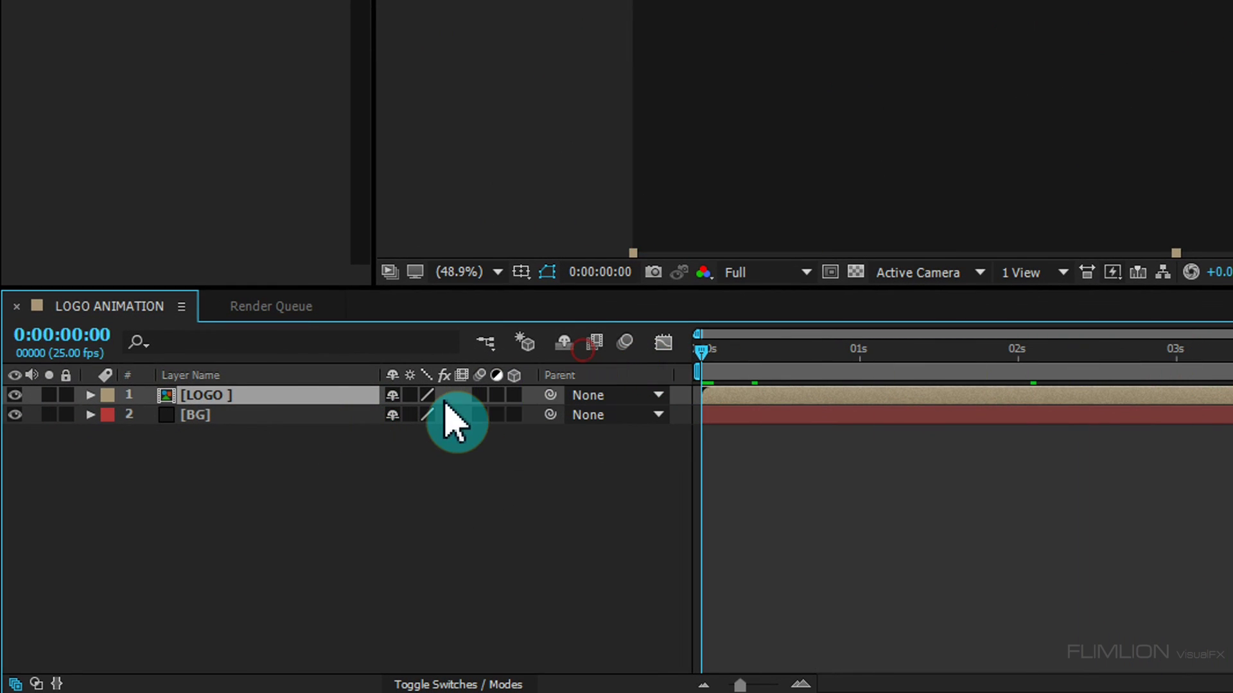
{"action": "key", "text": "s"}
{"action": "left_click", "coordinate": [148, 414]}
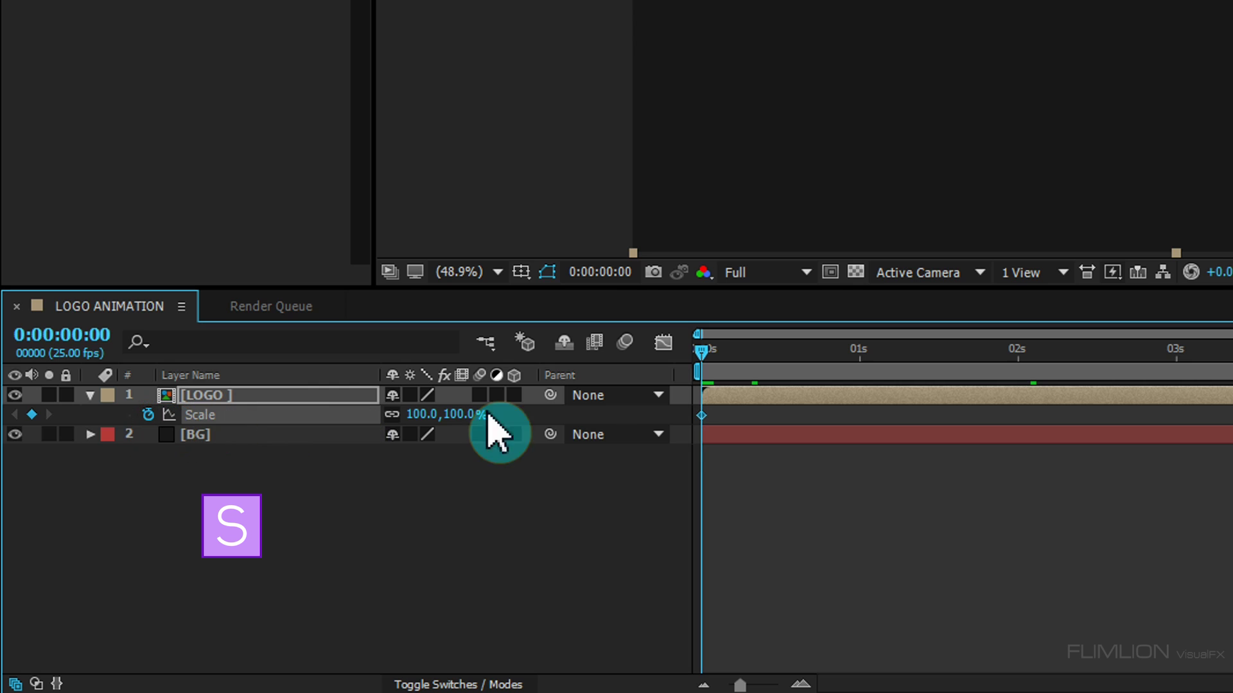
Scale the LOGO layer down to 82% at 0:00:09:24 to set its ending Scale keyframe
{"action": "left_click_drag", "start_coordinate": [698, 379], "coordinate": [1232, 391]}
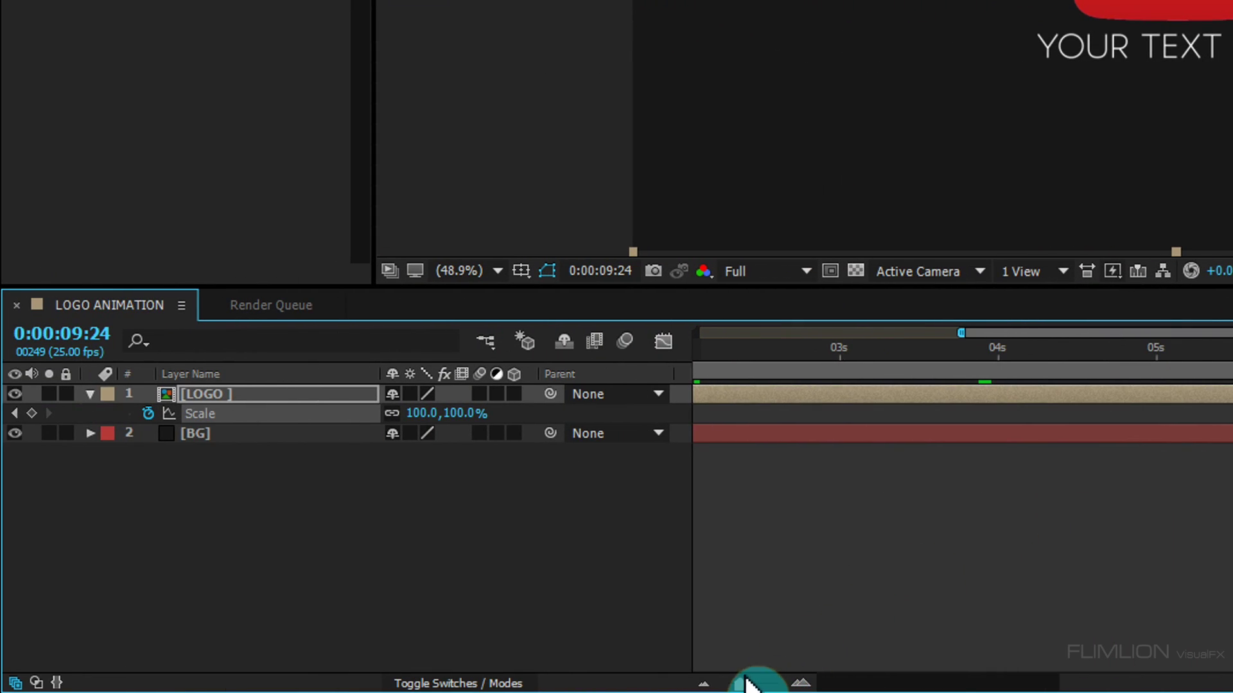
{"action": "left_click", "coordinate": [708, 684]}
{"action": "left_click_drag", "start_coordinate": [414, 413], "coordinate": [407, 413]}
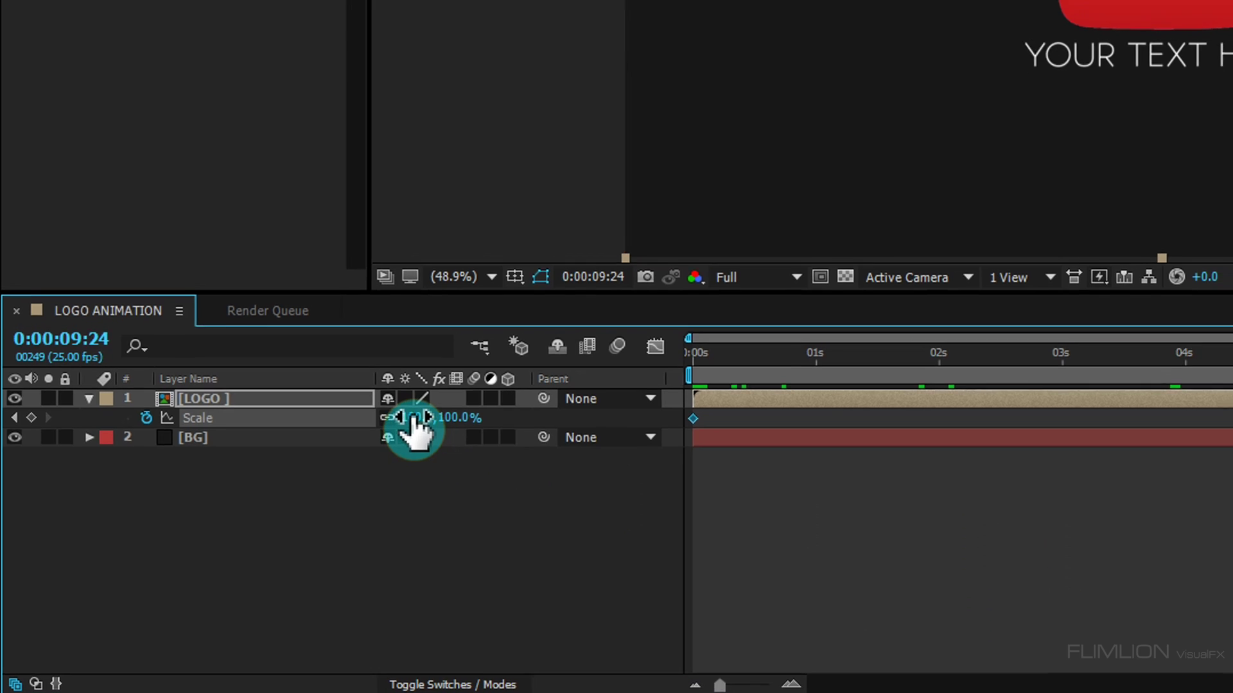
{"action": "left_click_drag", "start_coordinate": [327, 468], "coordinate": [316, 475]}
{"action": "left_click", "coordinate": [272, 515]}
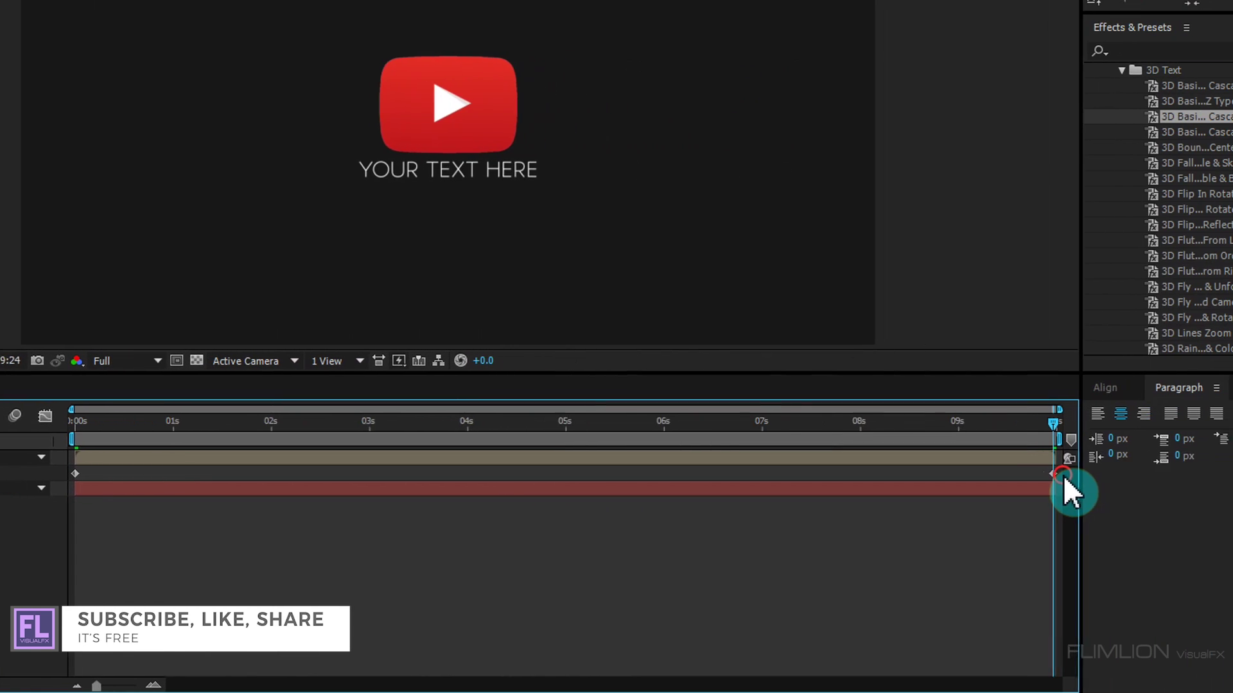
Apply Easy Ease to the last Scale keyframe of the LOGO layer
{"action": "left_click", "coordinate": [1011, 473]}
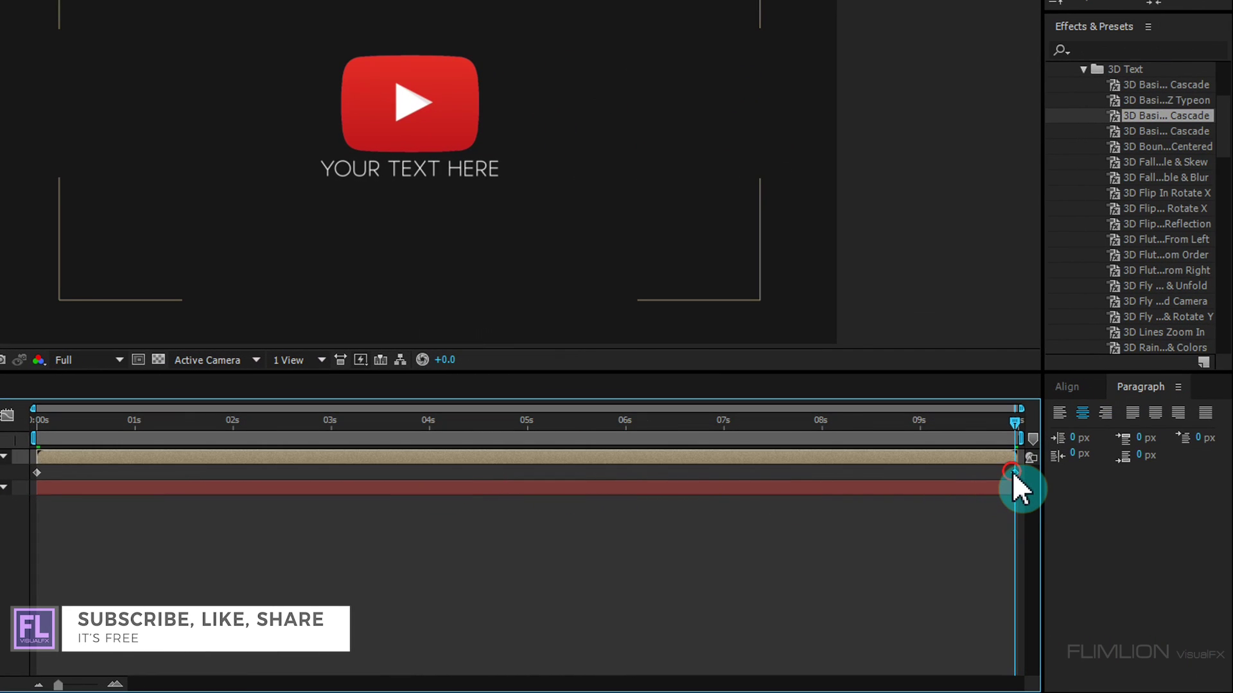
{"action": "right_click", "coordinate": [1012, 473]}
{"action": "left_click", "coordinate": [1045, 456]}
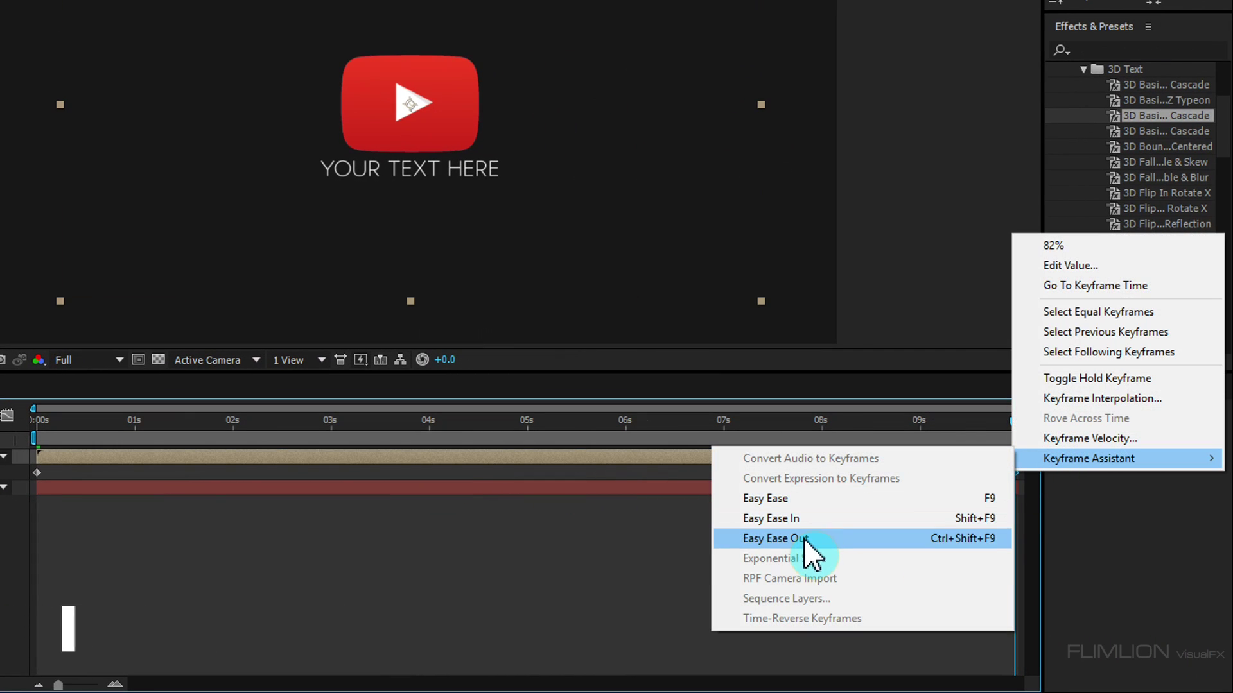
{"action": "left_click", "coordinate": [811, 500]}
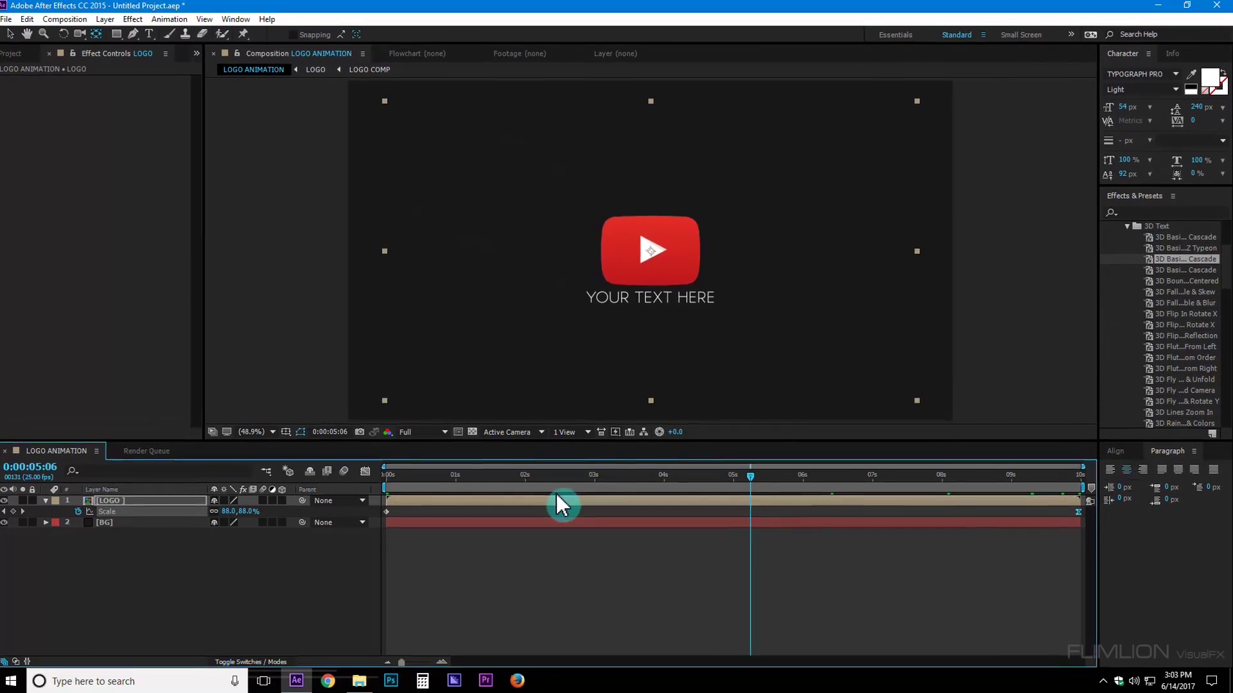
Collapse the LOGO layer's properties and preview the whole animation from 0:00:00:00
{"action": "key", "text": "Home"}
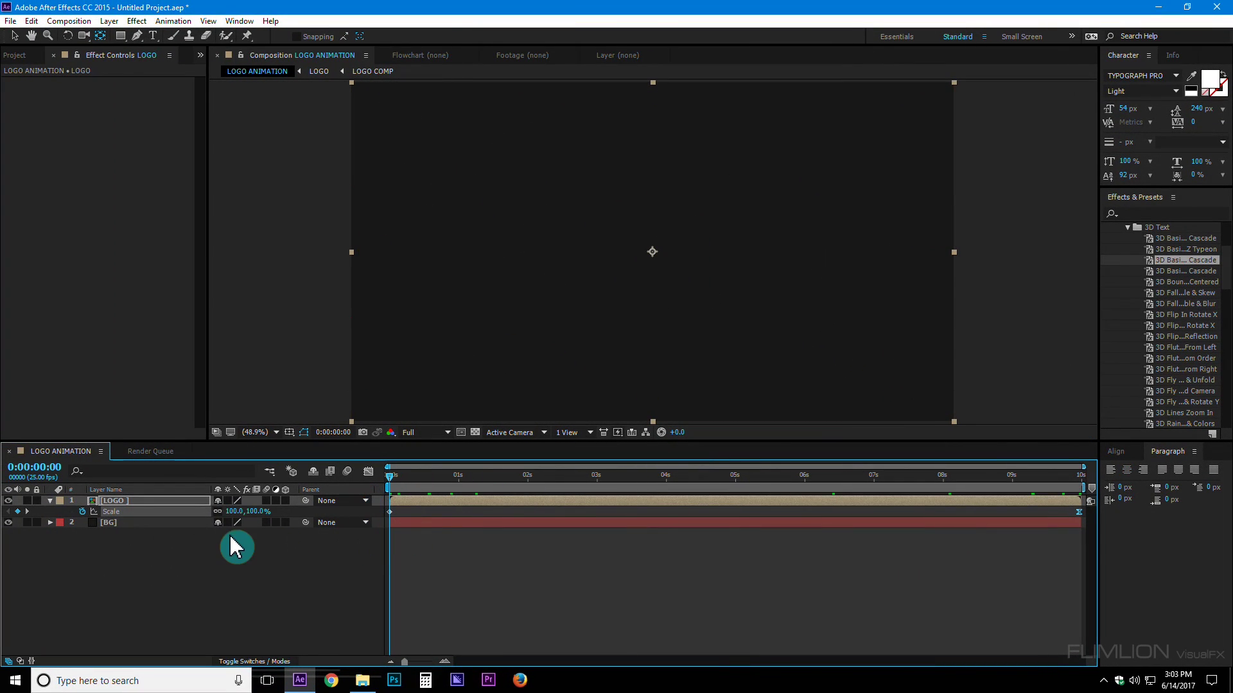
{"action": "left_click", "coordinate": [51, 503]}
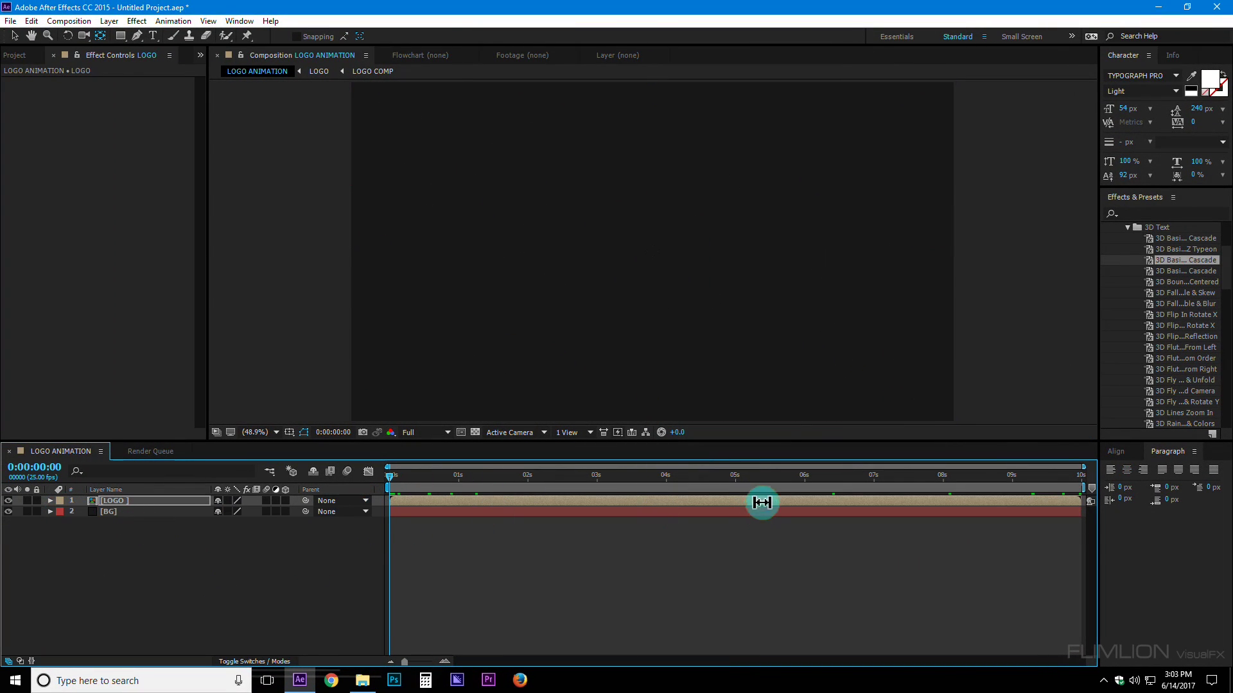
{"action": "key", "text": "KP_0"}
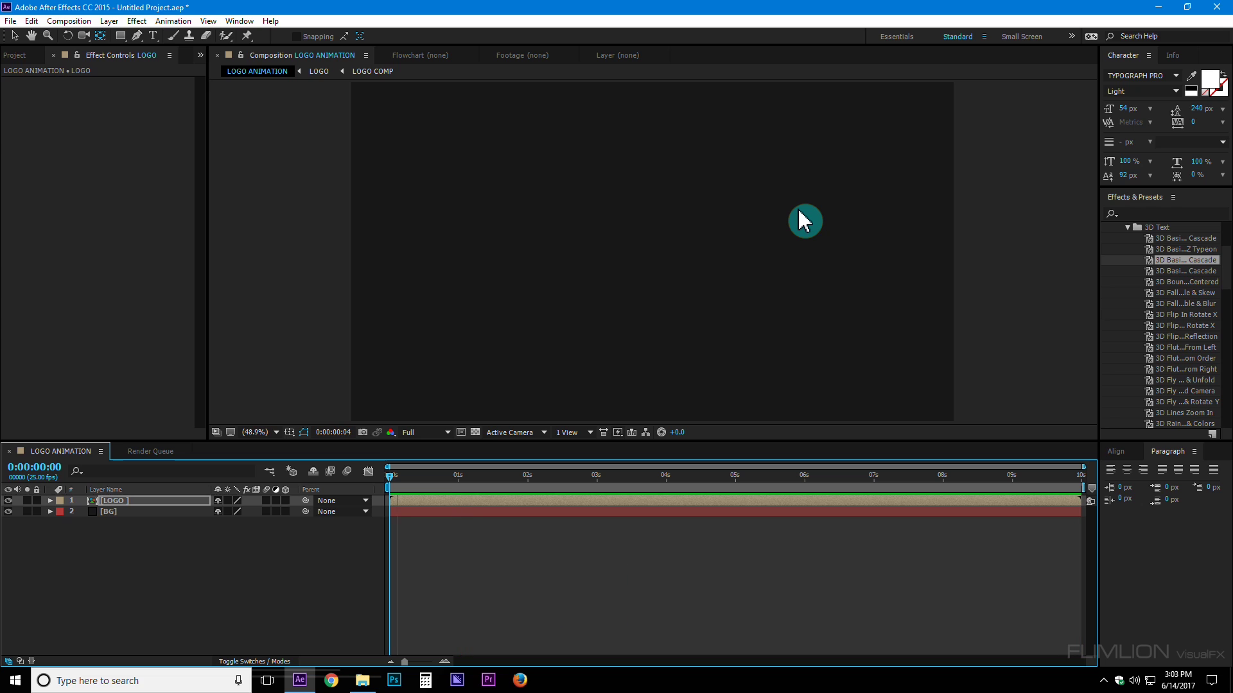